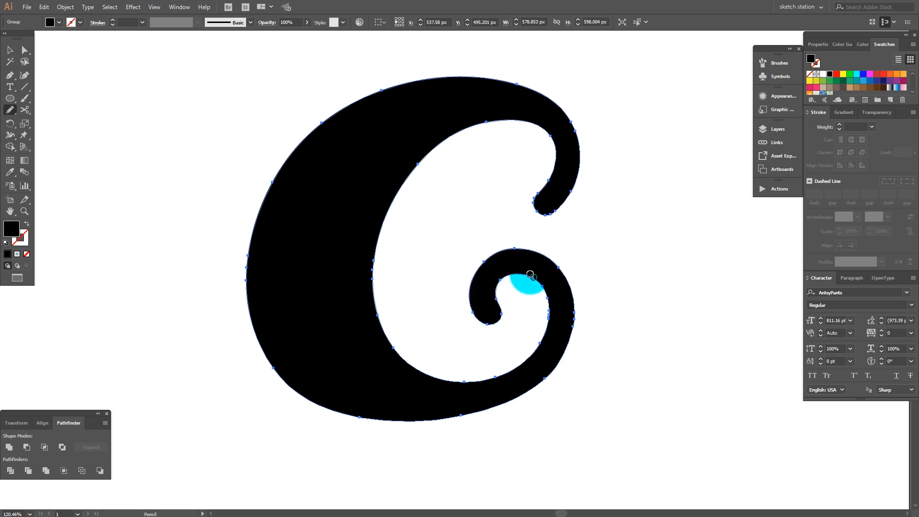
Step: Fill the letter C with white
mouse_move(573, 318)
left_mouse_down()
mouse_move(541, 381)
mouse_move(480, 423)
left_mouse_up()
mouse_move(513, 389)
left_mouse_down()
mouse_move(475, 409)
mouse_move(472, 375)
mouse_move(525, 348)
left_mouse_up()
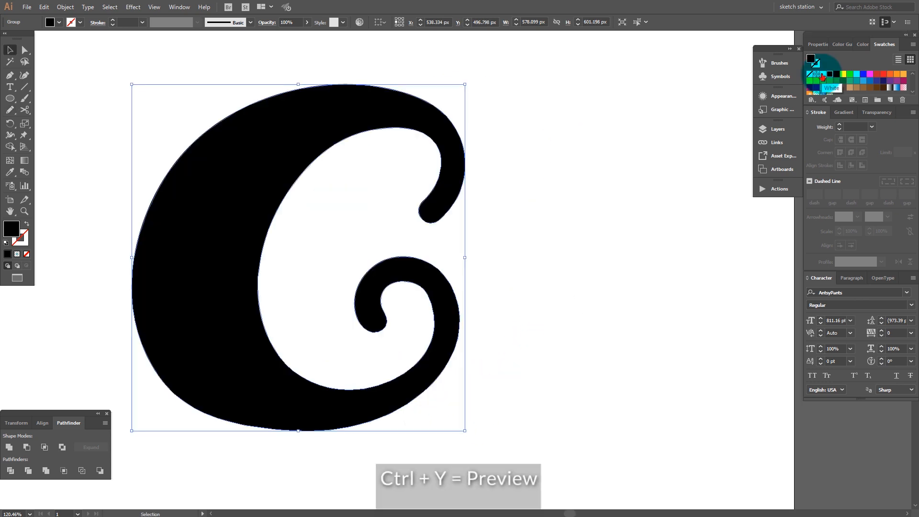
left_click(822, 75)
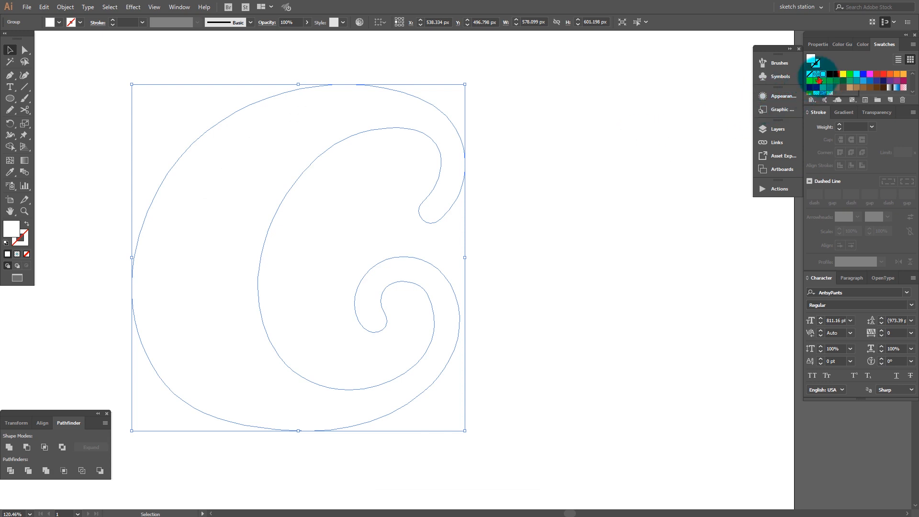
Step: Place a black 1688 × 1080 px rectangle covering the whole artboard behind the white letter
key("ctrl+minus")
key("ctrl+minus")
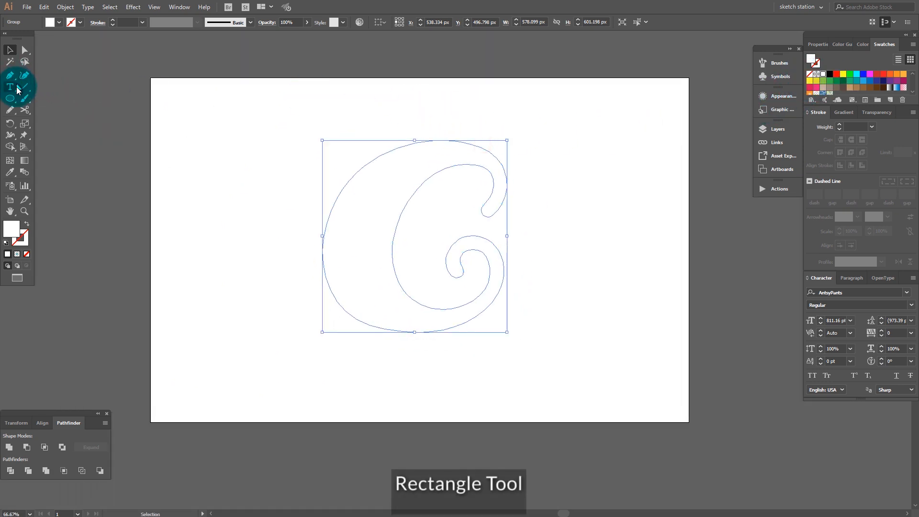
left_click_drag(10, 98, 63, 102)
mouse_move(149, 77)
left_mouse_down()
mouse_move(318, 225)
mouse_move(661, 390)
mouse_move(689, 422)
left_mouse_up()
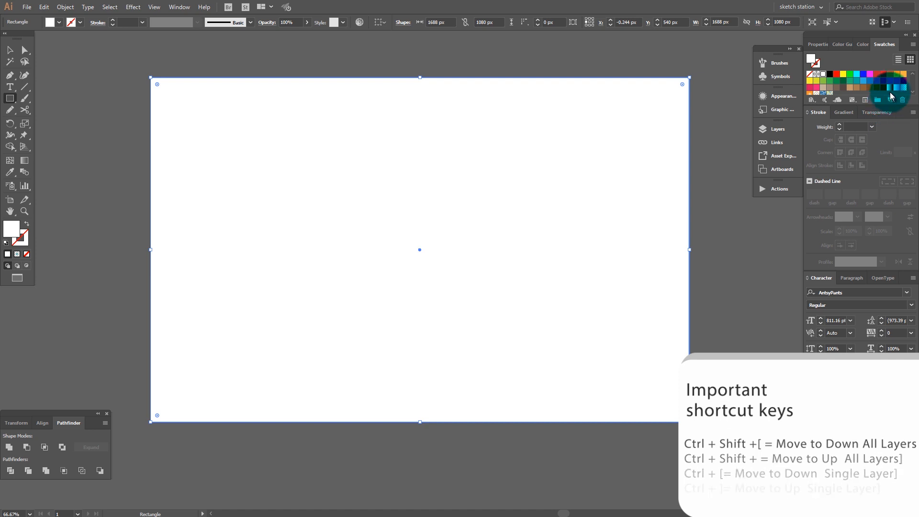
scroll(891, 93, "down", 3)
left_click(816, 81)
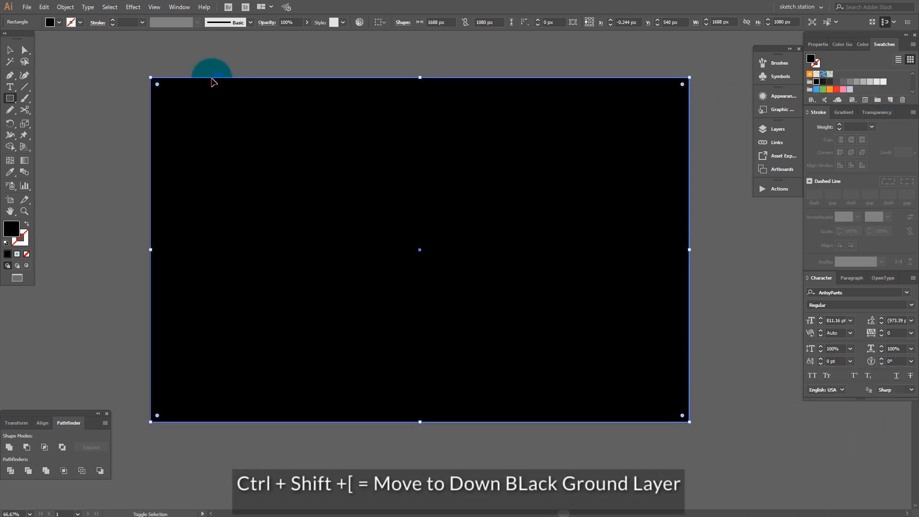
key("ctrl+shift+bracketleft")
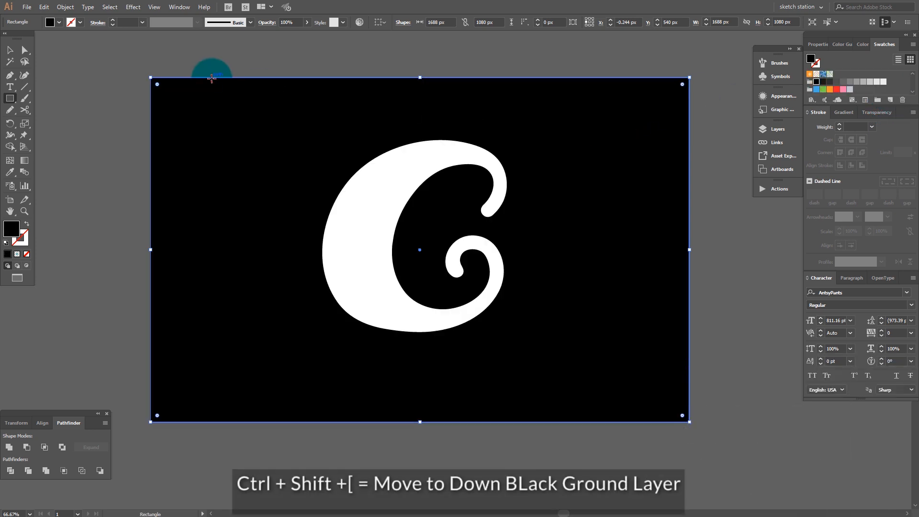
Step: Give the white letter a 3D Extrude & Bevel effect with preview on and an extrude depth of 106 pt
key("v")
left_click(379, 303)
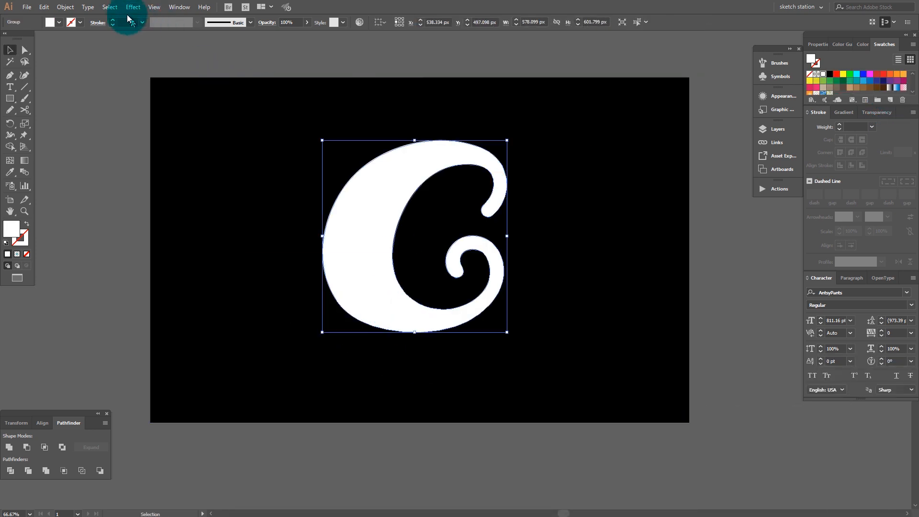
left_click(109, 7)
left_click(133, 7)
mouse_move(125, 63)
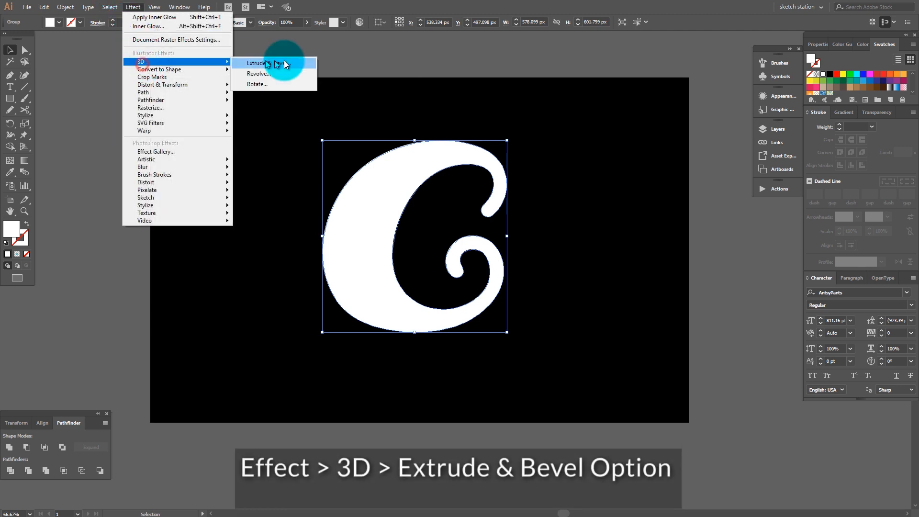
left_click(286, 63)
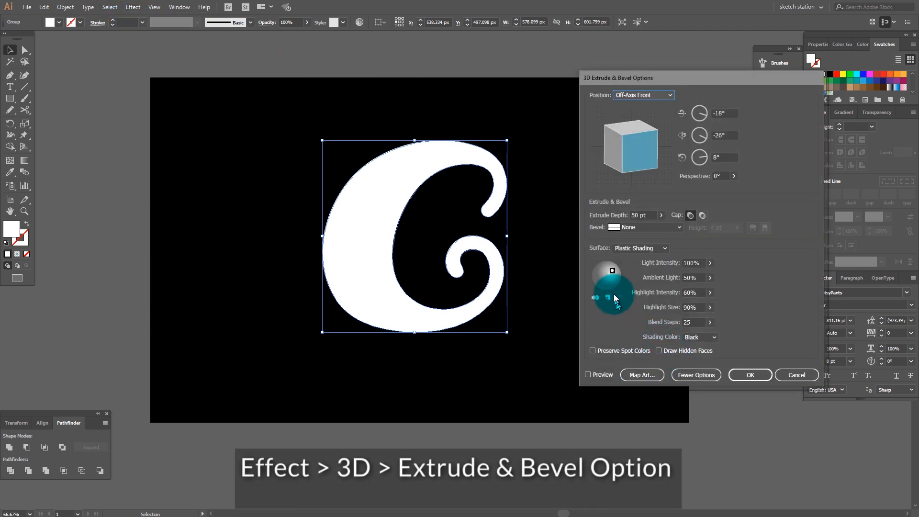
left_click(588, 374)
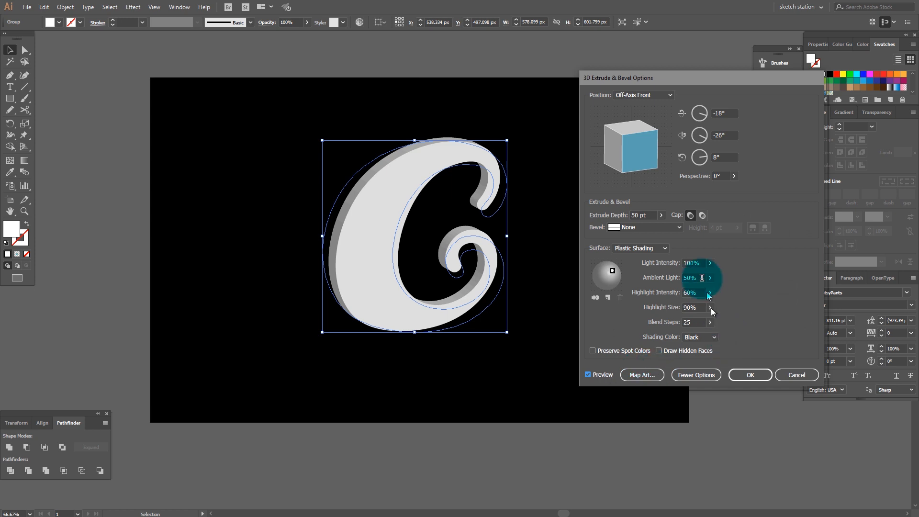
left_click(660, 214)
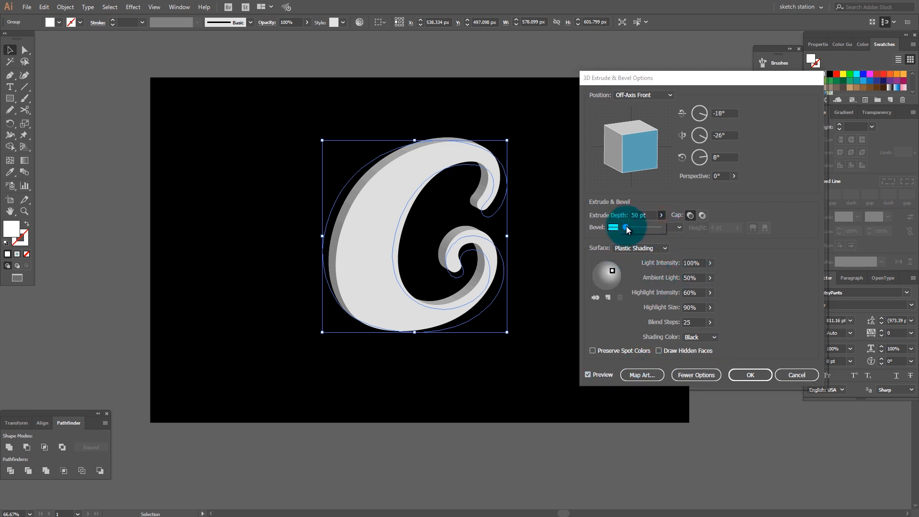
left_click_drag(626, 226, 627, 225)
left_click(627, 252)
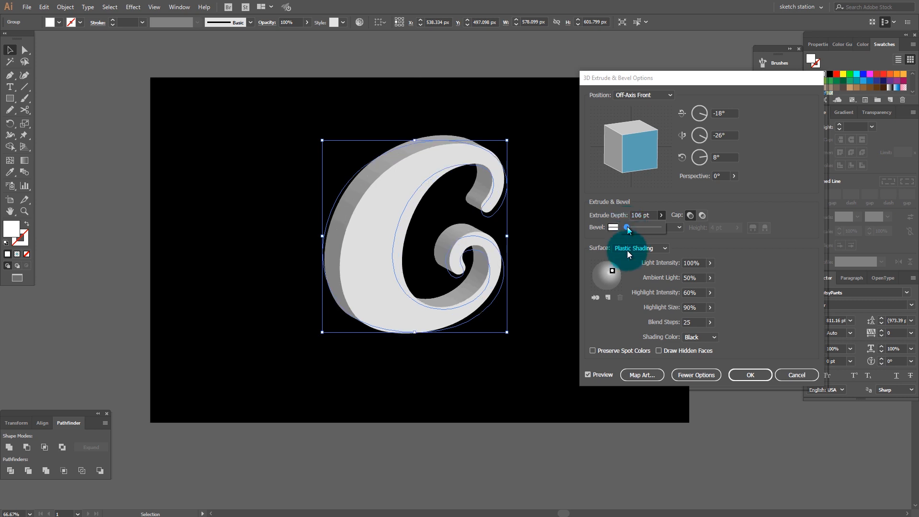
Step: Move the effect's light source to the upper left of the shading sphere so the sides are lit
left_click(613, 270)
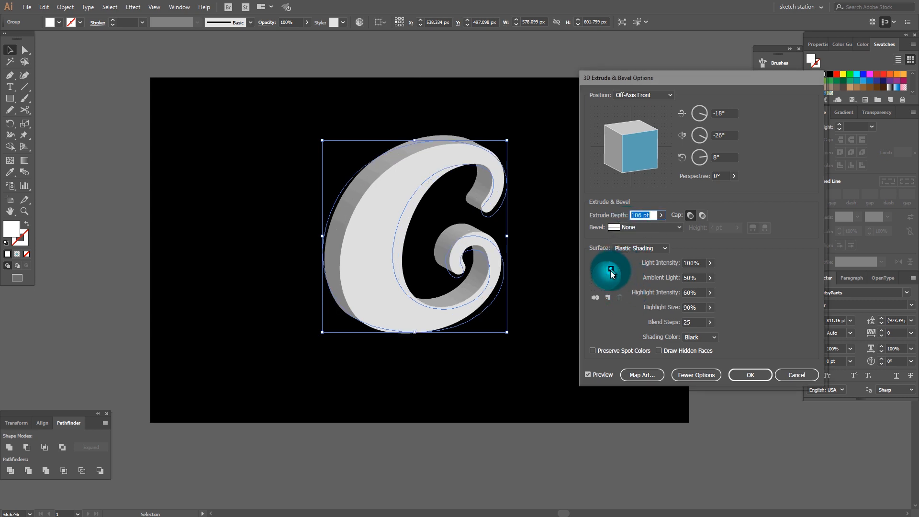
left_click_drag(611, 276, 599, 266)
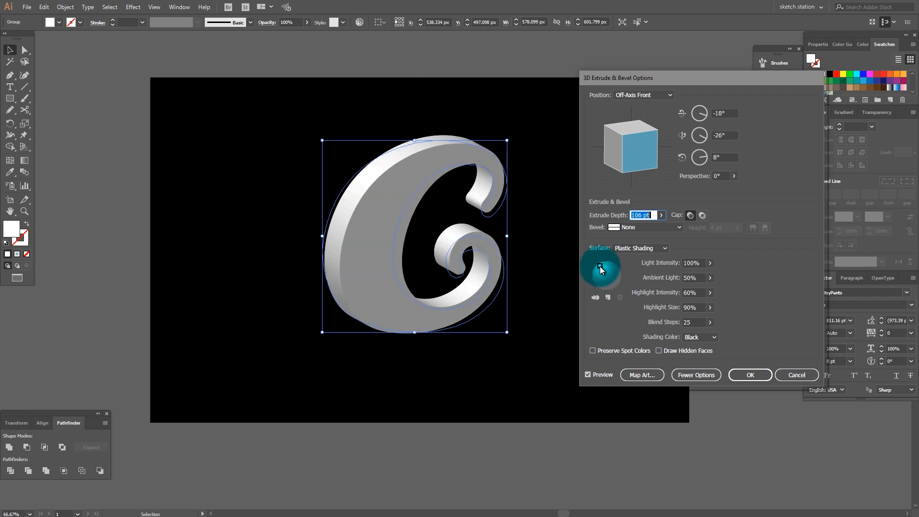
left_click_drag(600, 266, 599, 268)
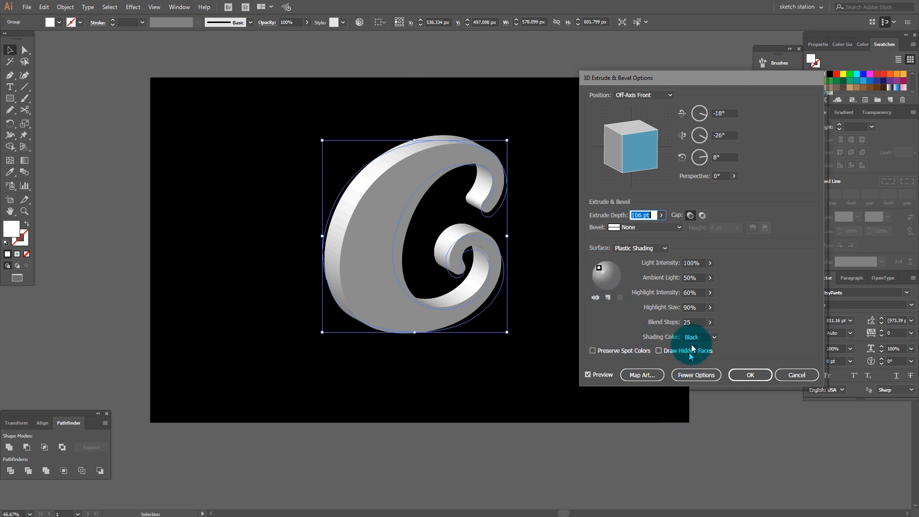
Step: Raise the blend steps, set the ambient light to 27%, and apply the 3D effect
left_click(708, 321)
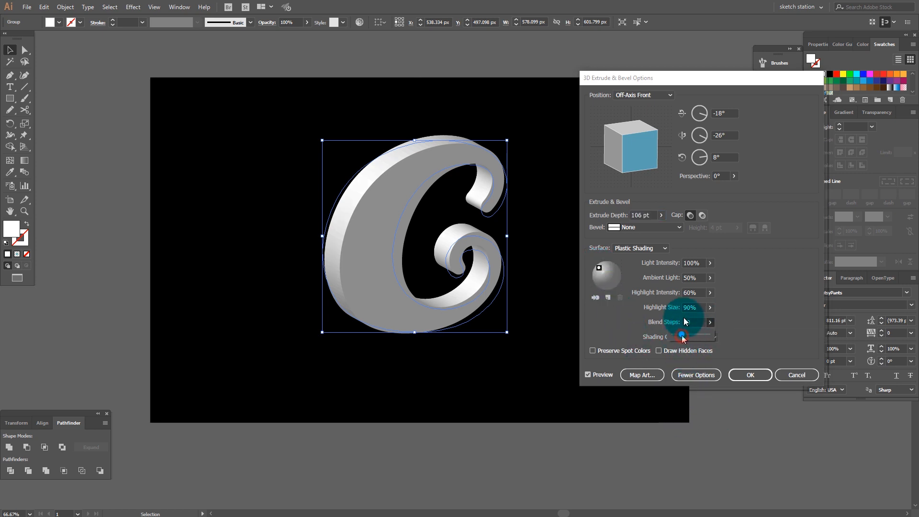
left_click(710, 277)
left_click_drag(694, 289, 683, 289)
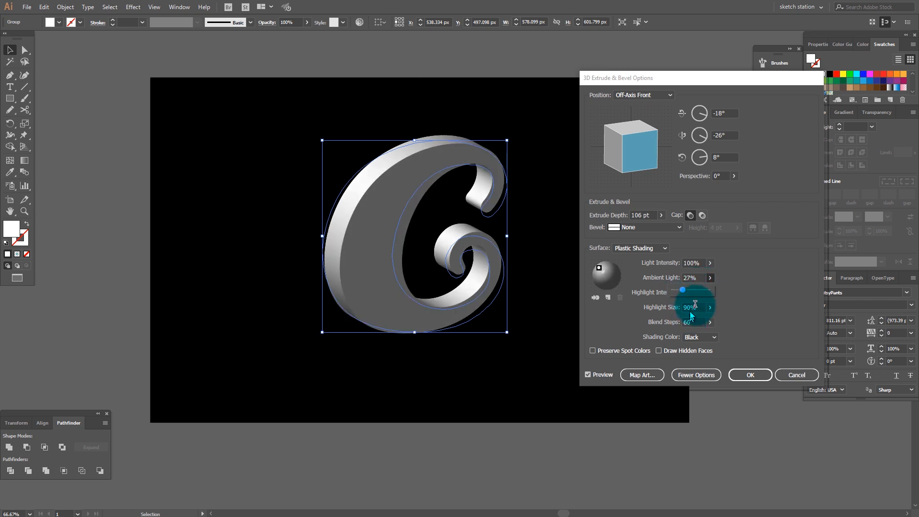
left_click(749, 374)
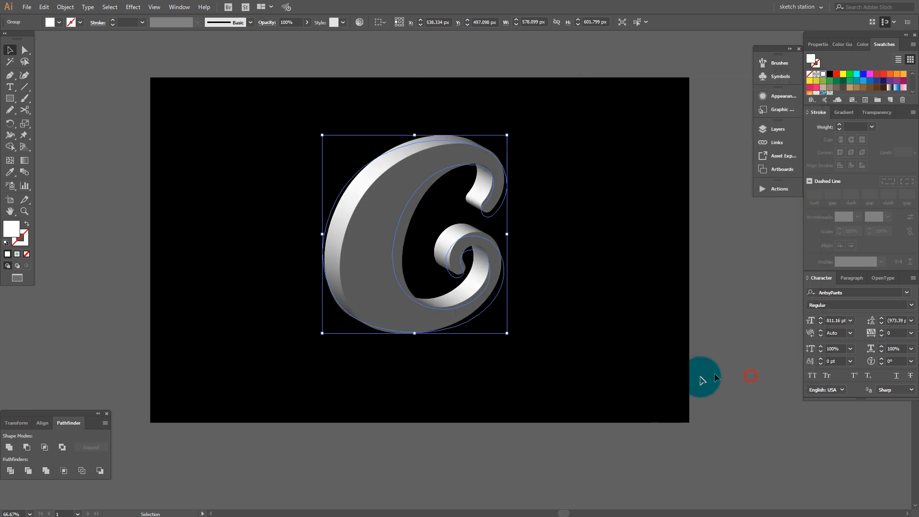
Step: Expand the appearance of the extruded letter into editable shapes
left_click(65, 7)
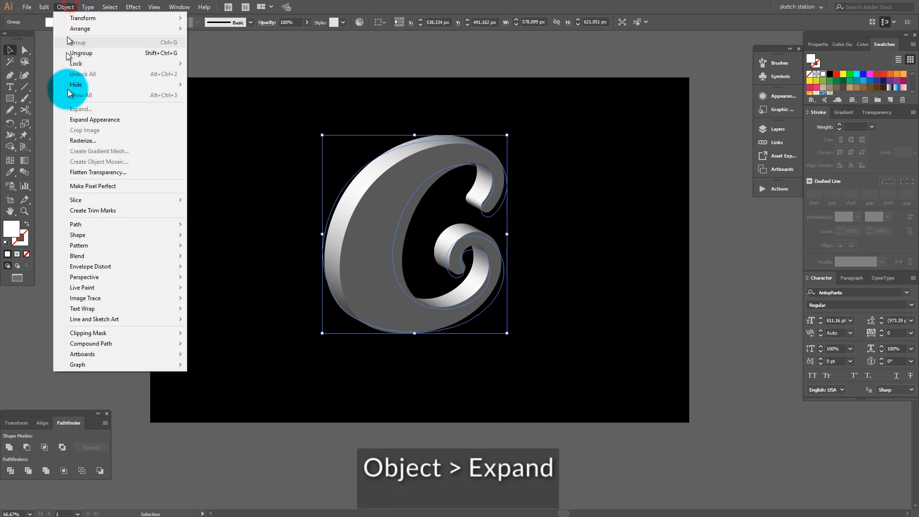
left_click(82, 119)
left_click(73, 246)
Step: Cut the gray front face out of the expanded letter and paste it back over its original position
left_click_drag(435, 184, 351, 182)
key("a")
left_click(270, 252)
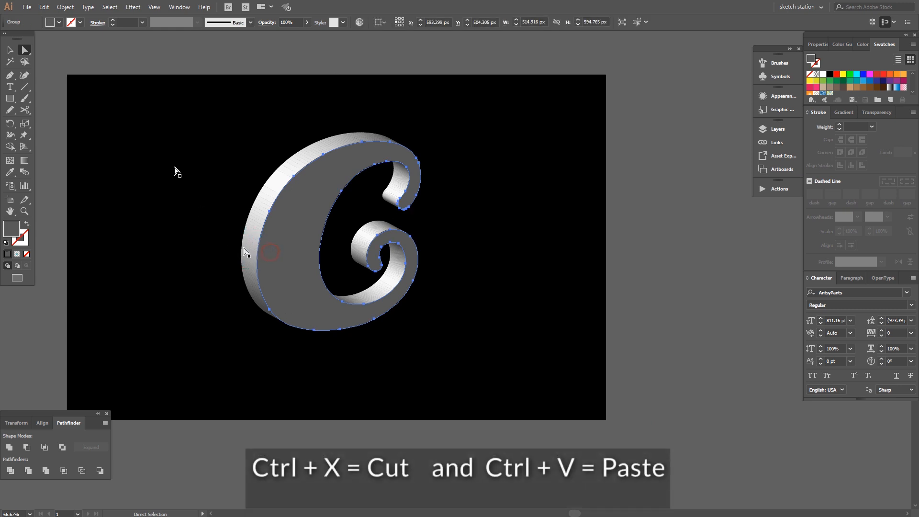
left_click(44, 7)
left_click(56, 41)
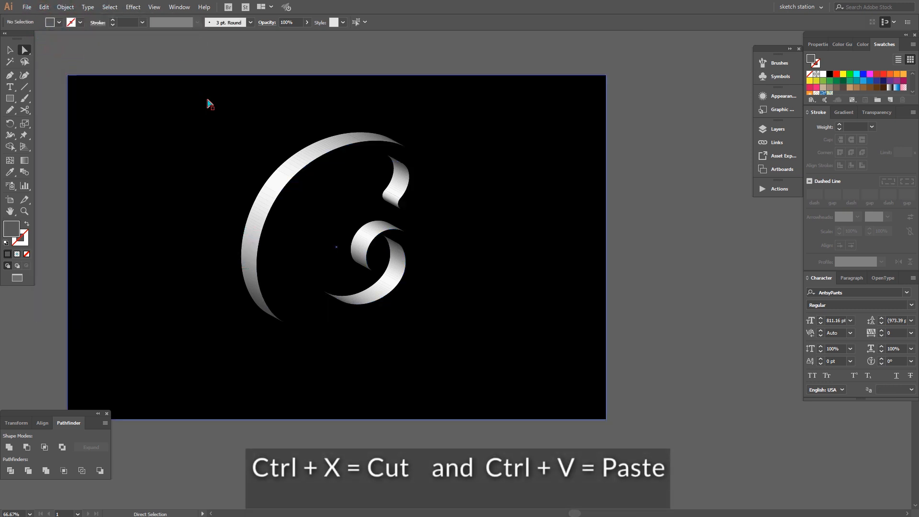
key("ctrl+v")
left_click_drag(427, 248, 311, 213)
Step: Lock the black background rectangle
key("ctrl+0")
left_click(603, 425)
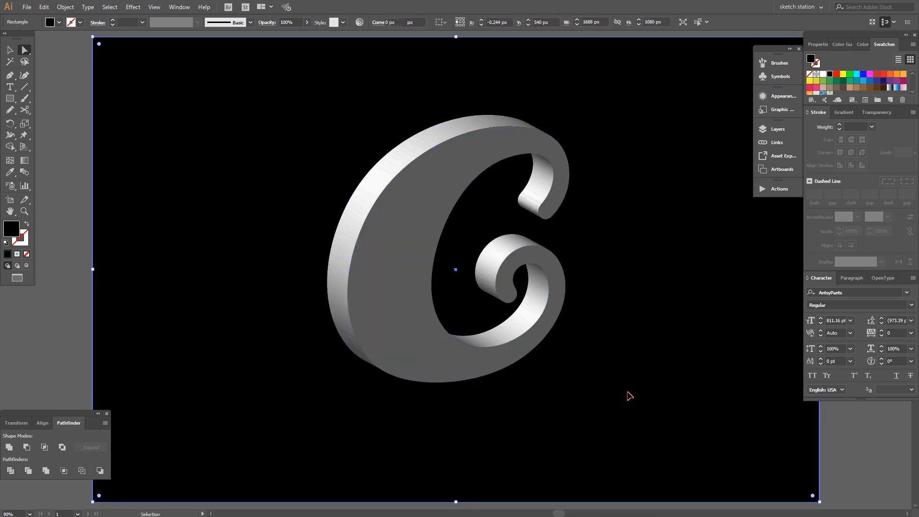
key("ctrl+2")
Step: Fill the letter's gray front face with the blue Sky gradient swatch
left_click_drag(614, 311, 494, 309)
left_click(263, 309)
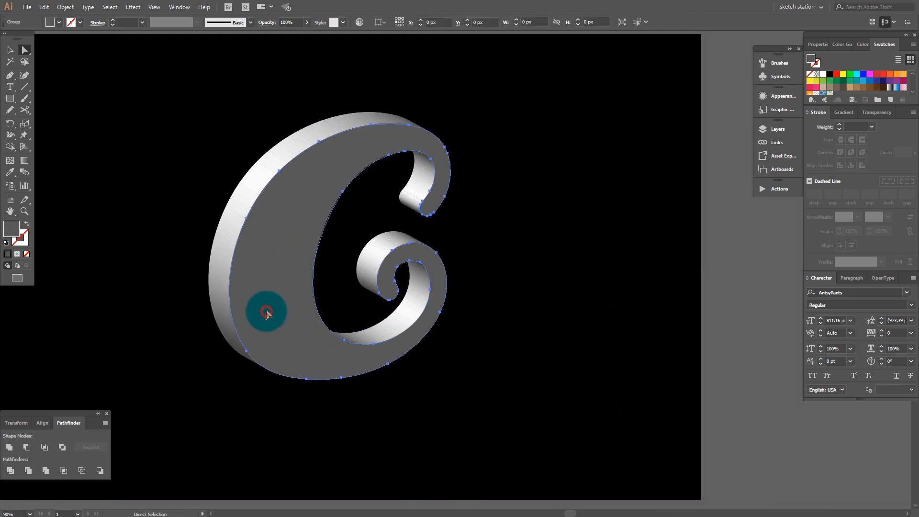
left_click_drag(878, 106, 877, 126)
left_click(896, 87)
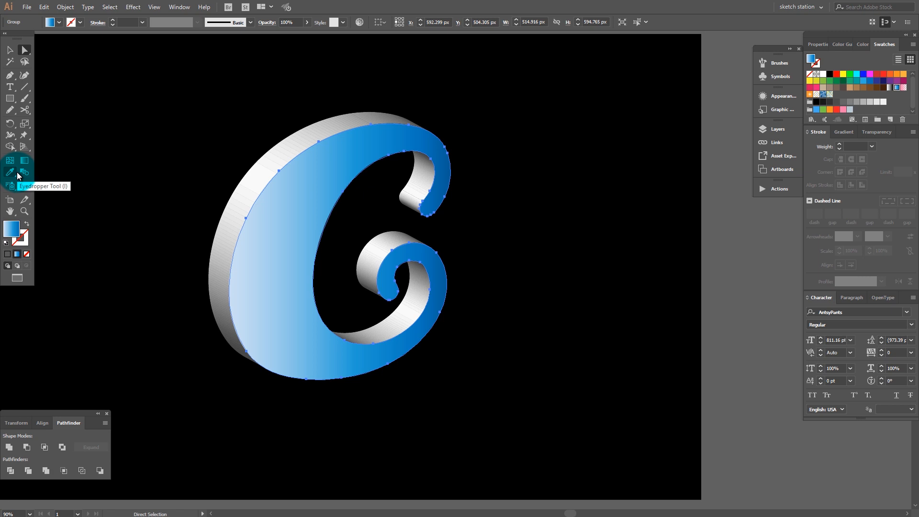
left_click(314, 192)
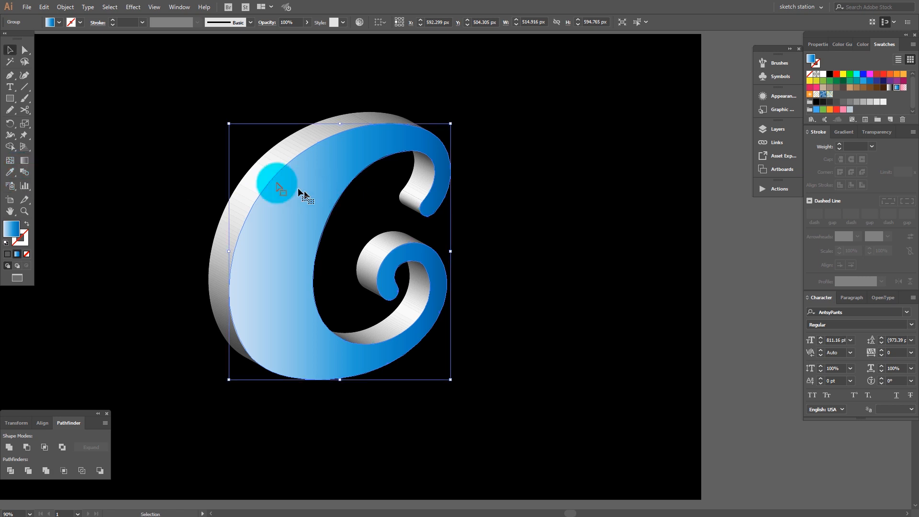
Step: Copy the letter's extruded side surfaces and paste the copy in front
key("ctrl+c")
key("ctrl+f")
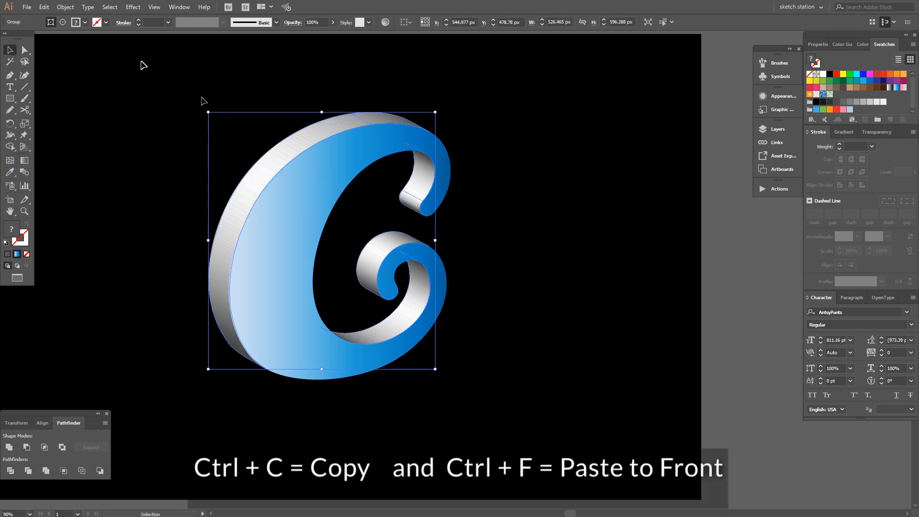
left_click(45, 6)
left_click(55, 56)
left_click(44, 7)
left_click(64, 75)
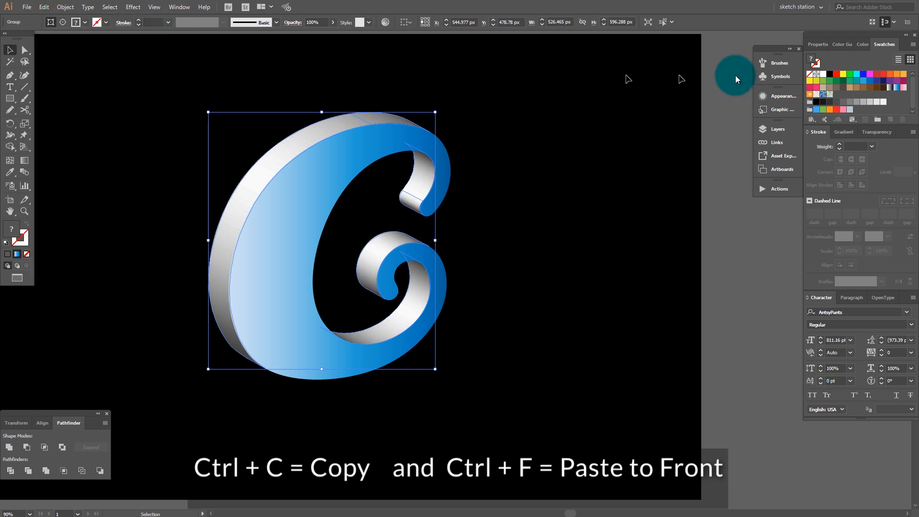
Step: Unite the pasted copy of the side surfaces and fill it with the Sky gradient swatch
left_click(8, 448)
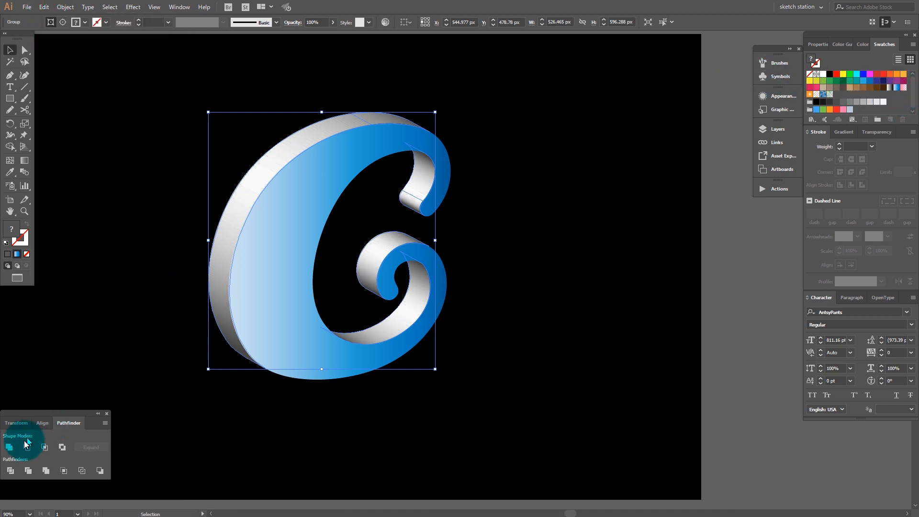
left_click(8, 450)
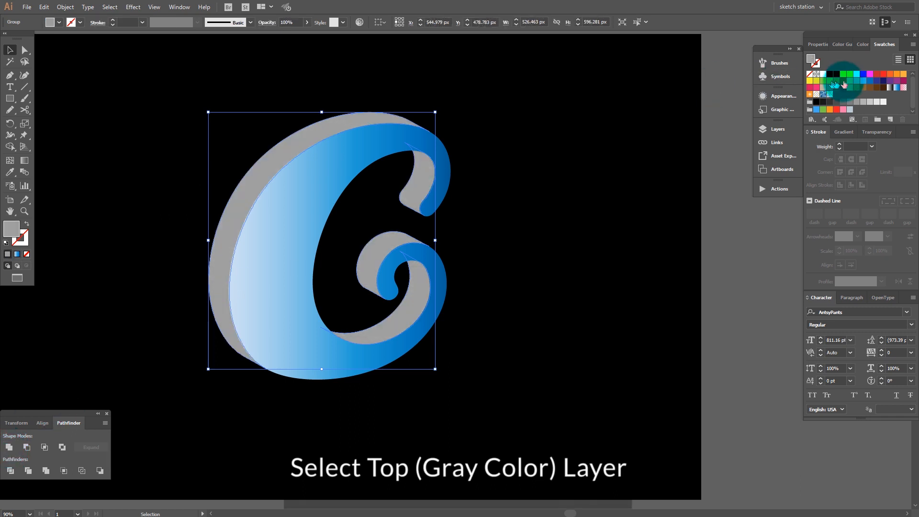
left_click(895, 90)
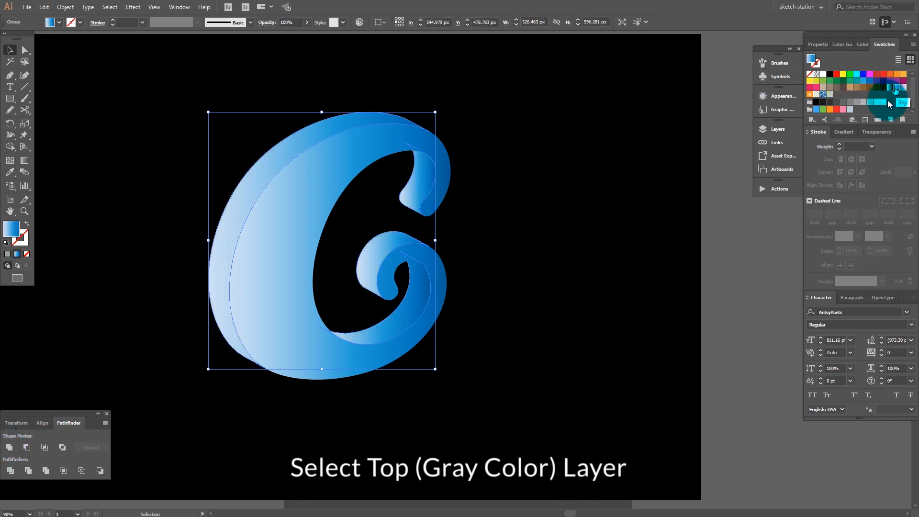
Step: Set the blending mode of the united side shape to Multiply
left_click(869, 134)
left_click(826, 146)
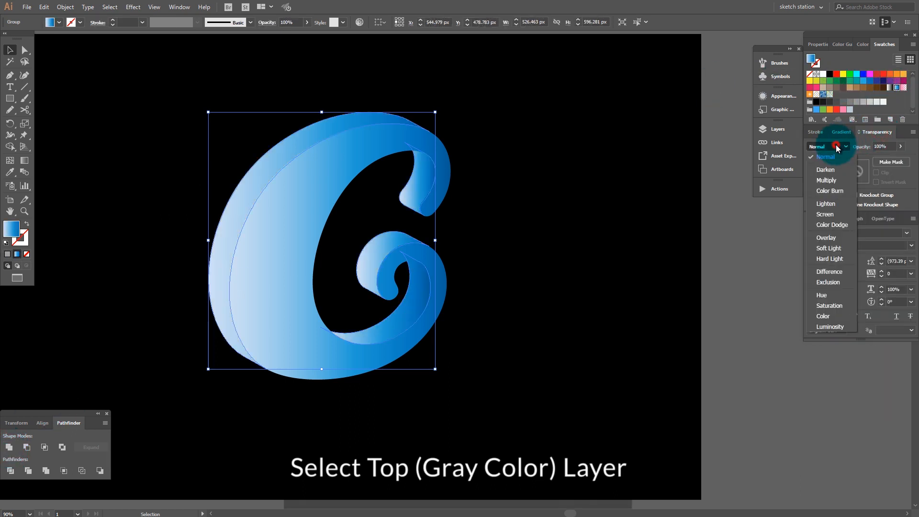
left_click(826, 181)
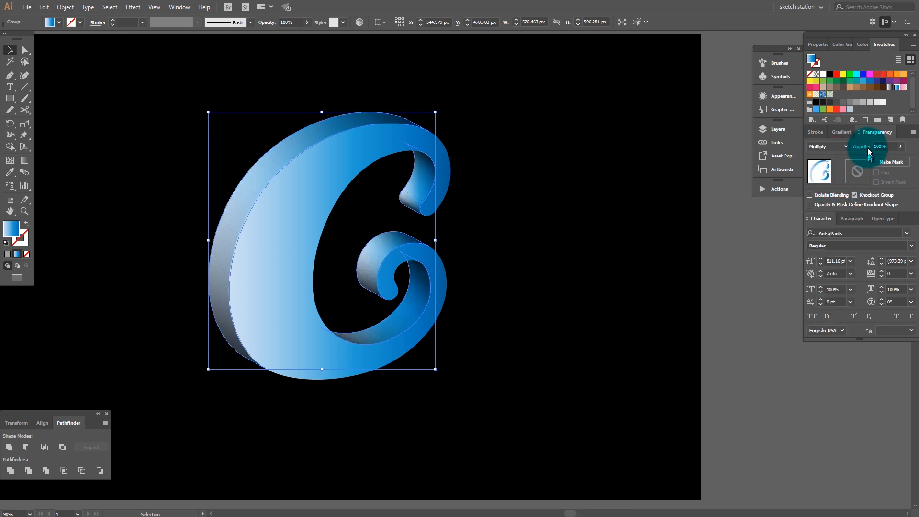
Step: Reduce the side shape's gradient to two stops, medium blue at the start and darker blue at the end
left_click(842, 132)
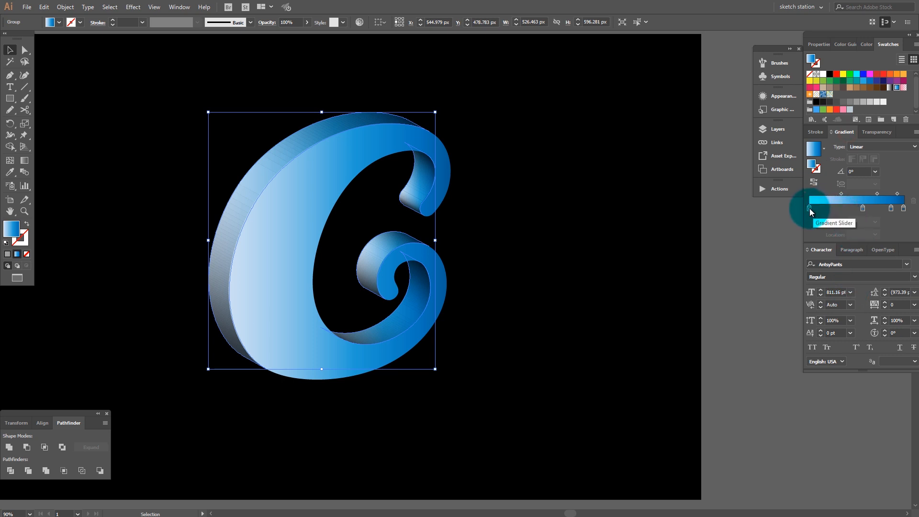
left_click_drag(809, 208, 815, 234)
left_click_drag(863, 209, 812, 209)
left_click_drag(890, 209, 902, 210)
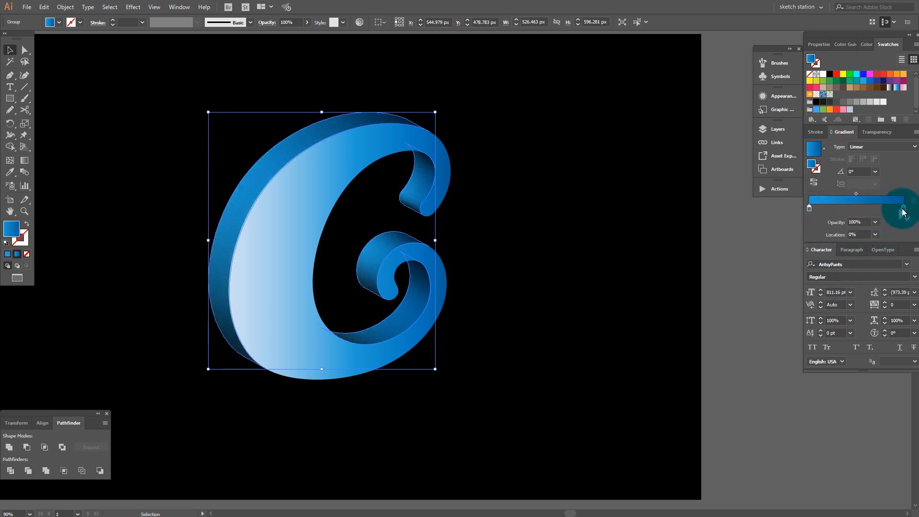
Step: Set the end stop of the side shape's gradient to dark navy and change the gradient type to Radial
double_click(902, 209)
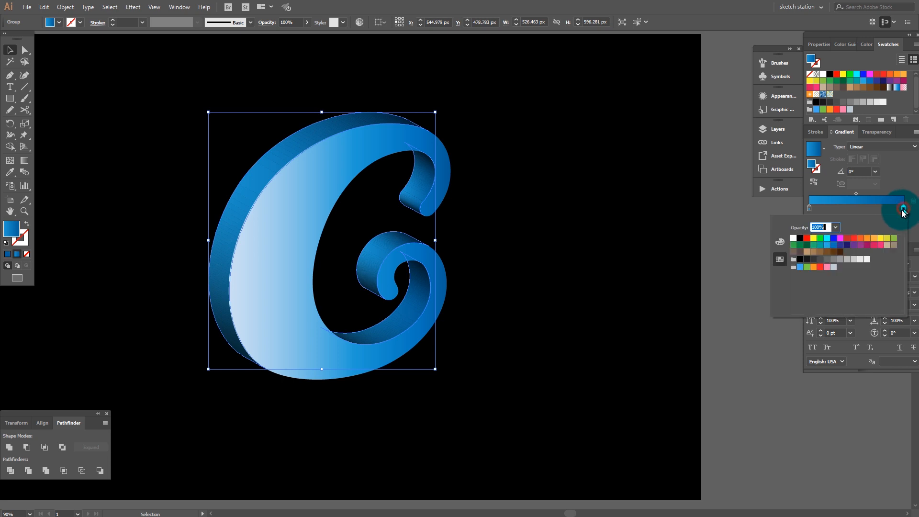
left_click(849, 246)
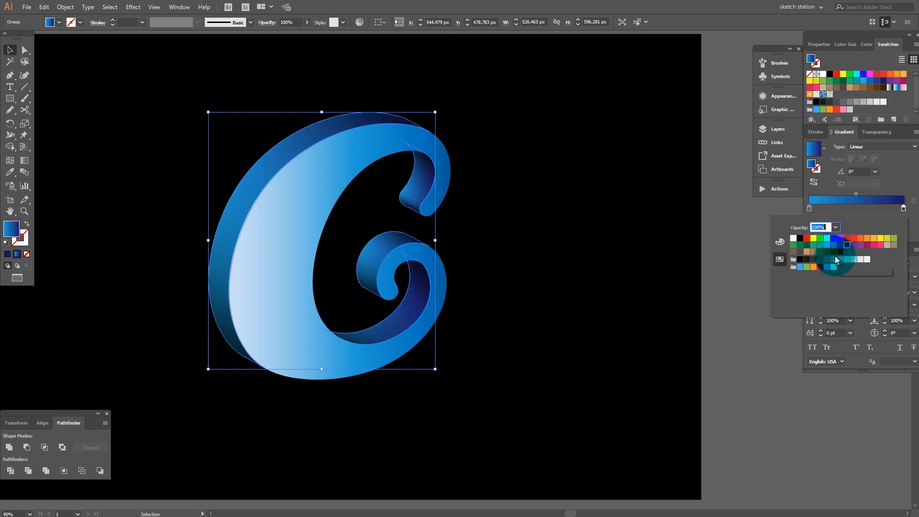
left_click(873, 148)
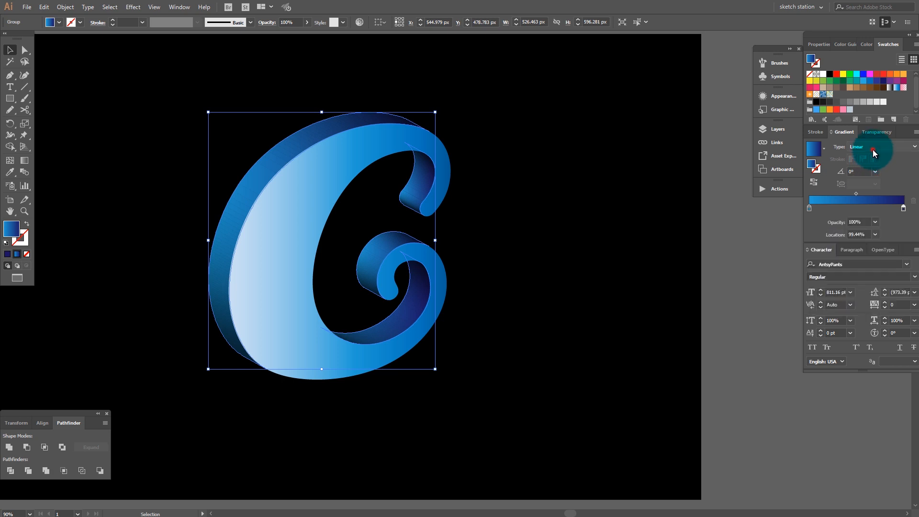
left_click(869, 167)
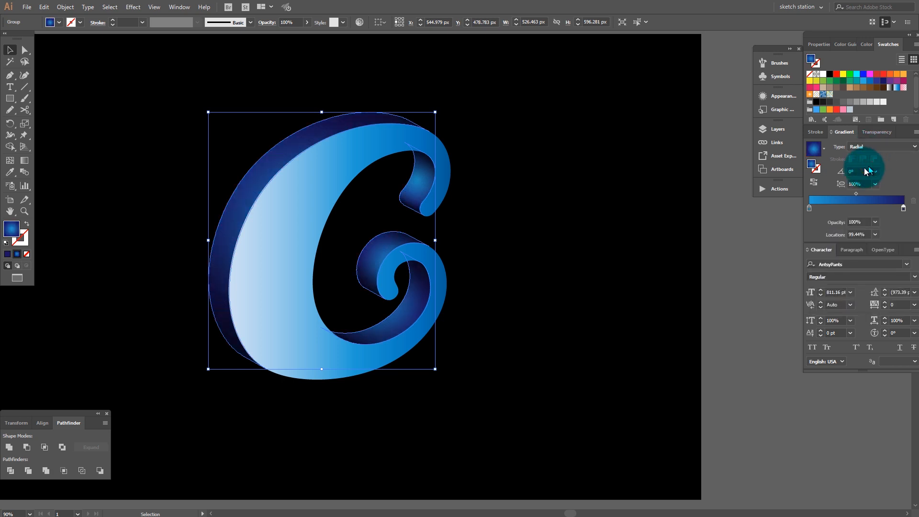
Step: Recolour the side shape's gradient with a cyan end stop and a dark navy start stop
double_click(903, 208)
left_click(826, 241)
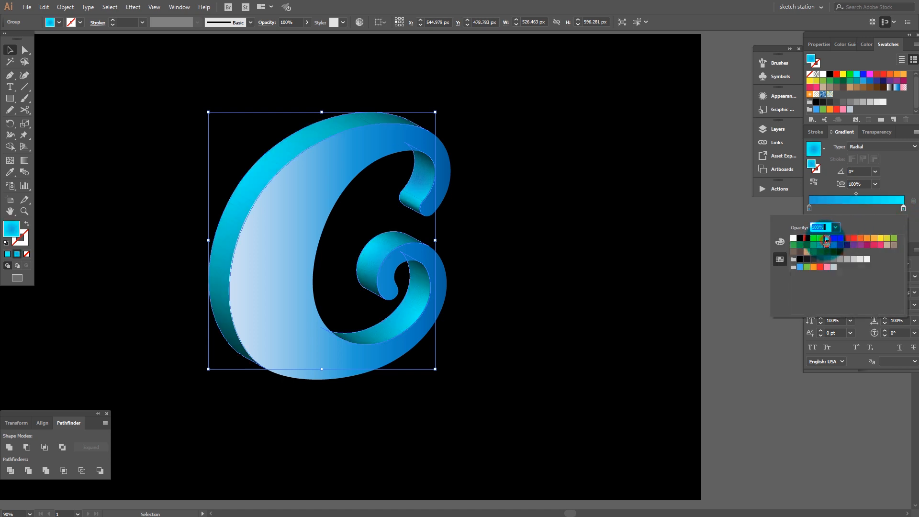
left_click(809, 209)
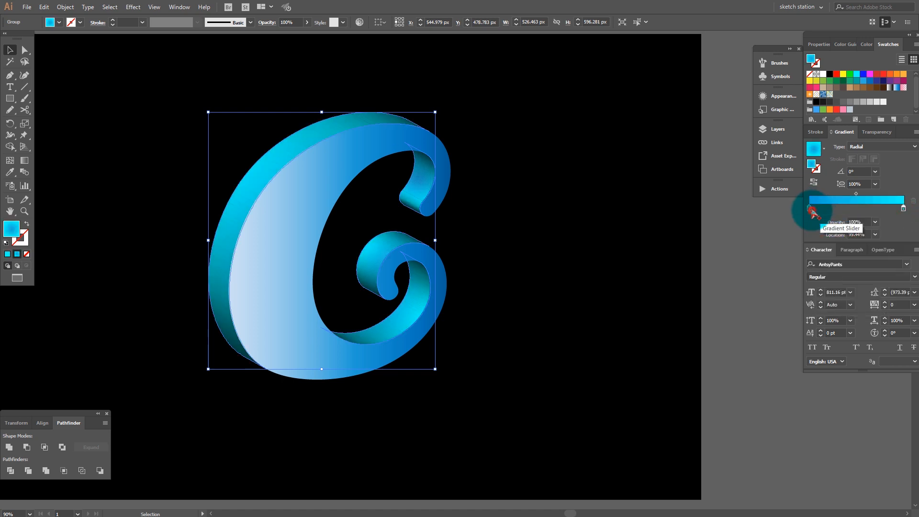
double_click(808, 209)
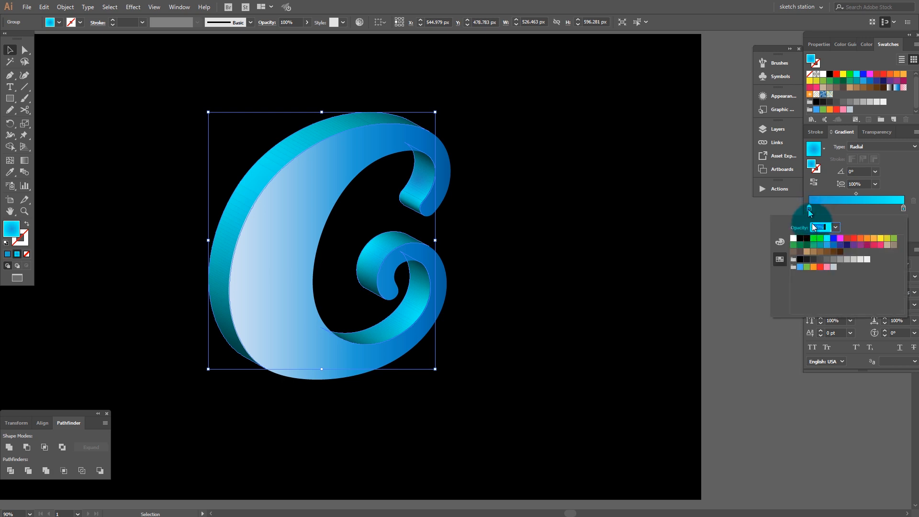
left_click(833, 245)
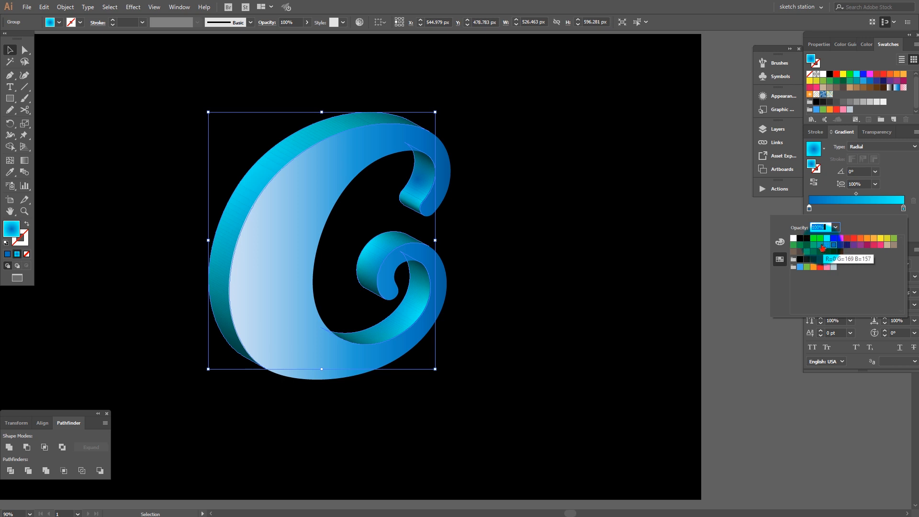
left_click(833, 238)
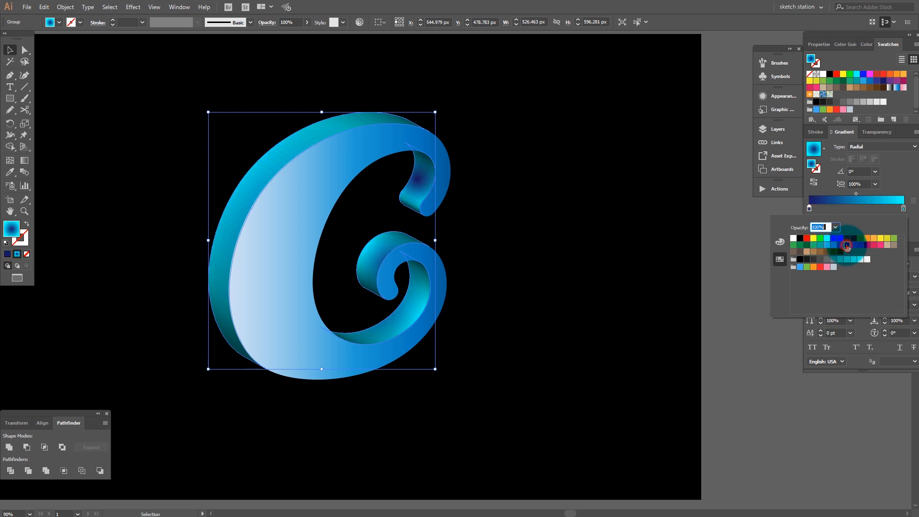
Step: Change the side shape's gradient type to Linear and deselect the shape
left_click(875, 172)
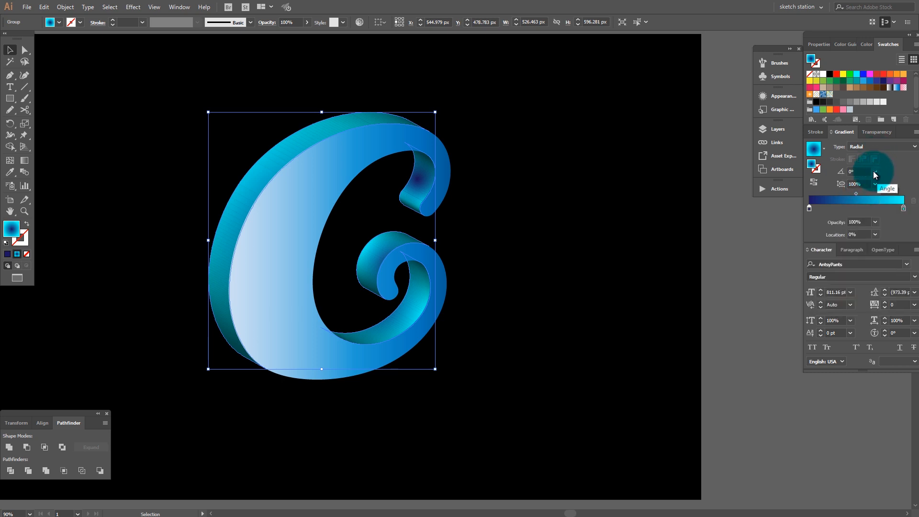
left_click(885, 146)
left_click(882, 155)
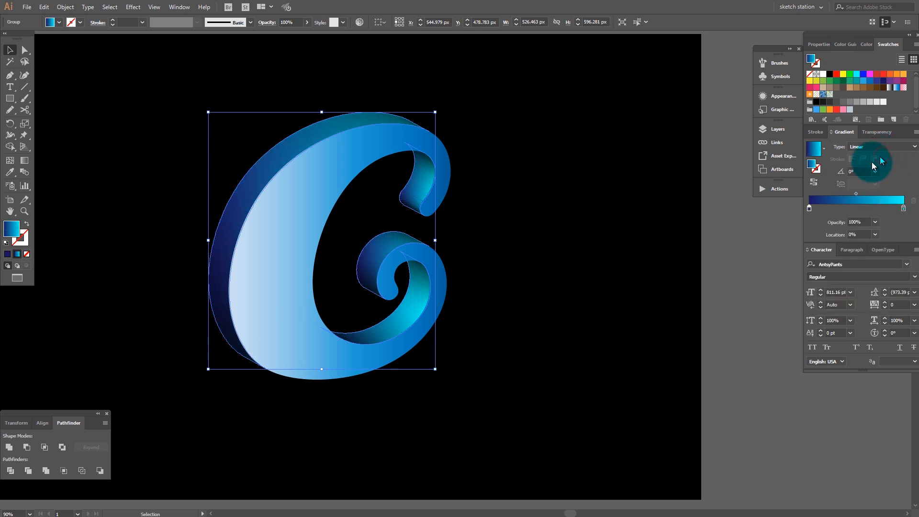
left_click(755, 338)
Step: Redraw the front face's linear gradient so it runs from light at the letter's base to dark at its top
left_click(291, 218)
key("g")
mouse_move(368, 232)
left_mouse_down()
mouse_move(263, 201)
mouse_move(144, 184)
left_mouse_up()
left_click_drag(360, 297, 345, 119)
Step: Change the front face's gradient to Radial and redraw it from the letter's inner opening toward its outer upper-left edge
left_click(865, 147)
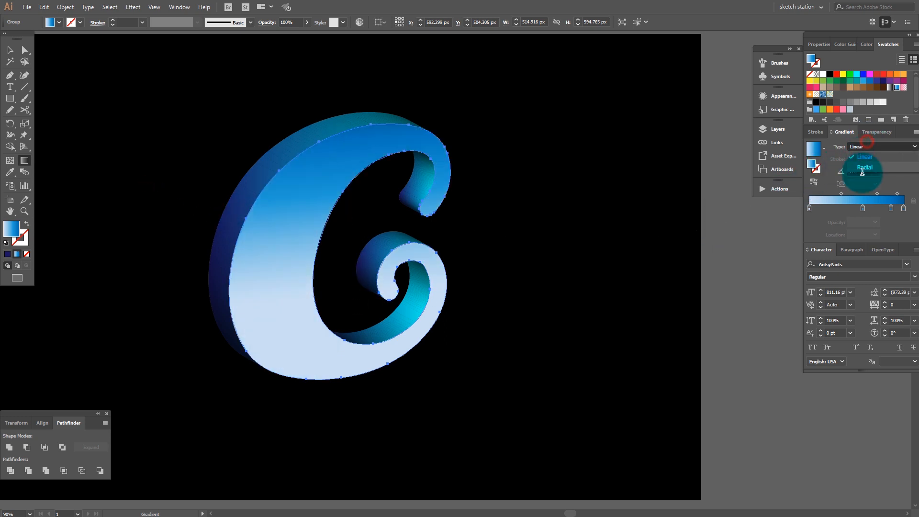
left_click(860, 164)
mouse_move(343, 251)
left_mouse_down()
mouse_move(205, 219)
mouse_move(244, 236)
left_mouse_up()
left_click_drag(367, 163, 375, 113)
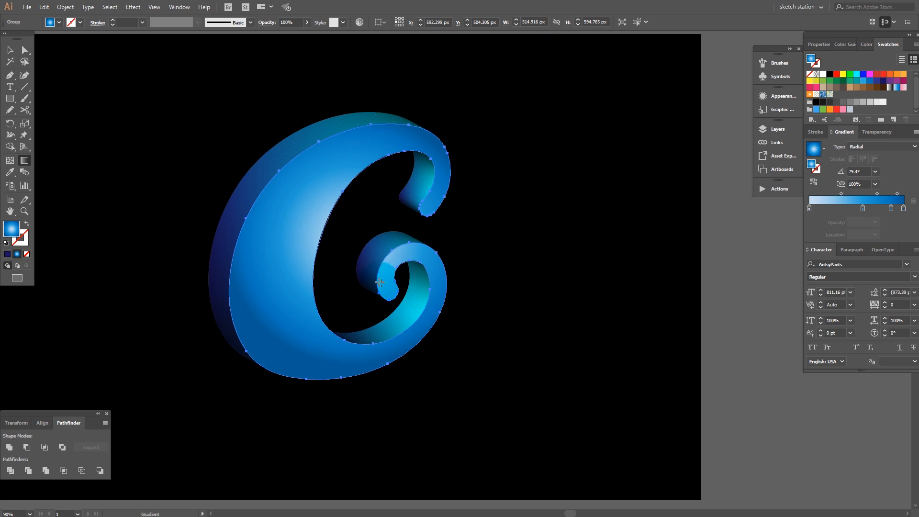
left_click_drag(356, 279, 242, 278)
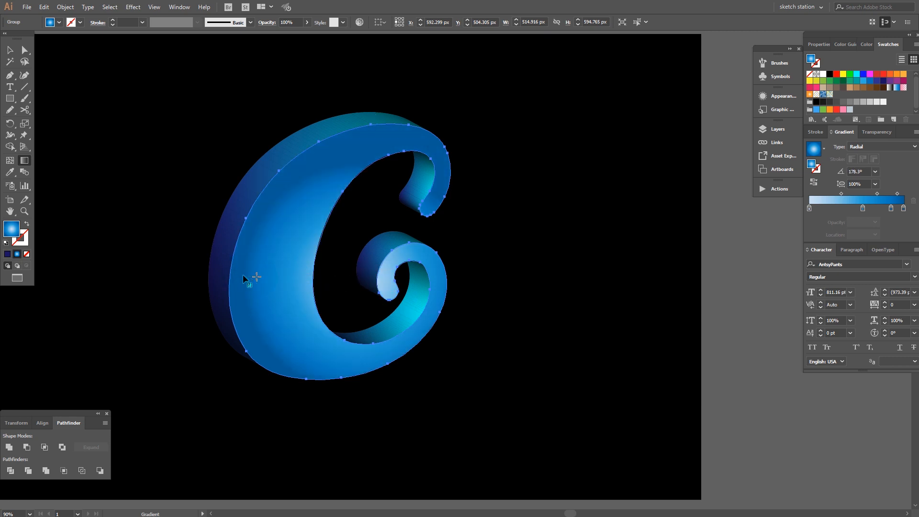
left_click_drag(359, 261, 225, 194)
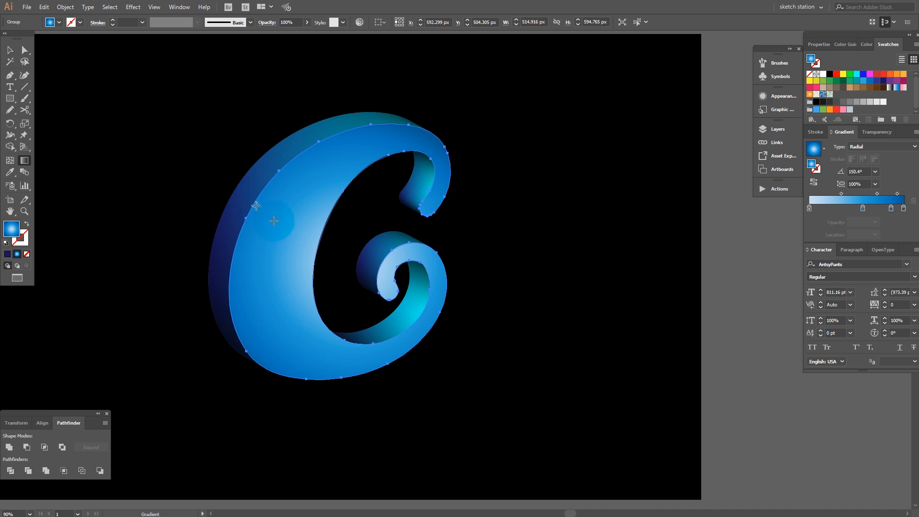
Step: Undo the last gradient redraw and stretch the front face's radial gradient from the inner opening up past the letter's top edge
left_click(862, 209)
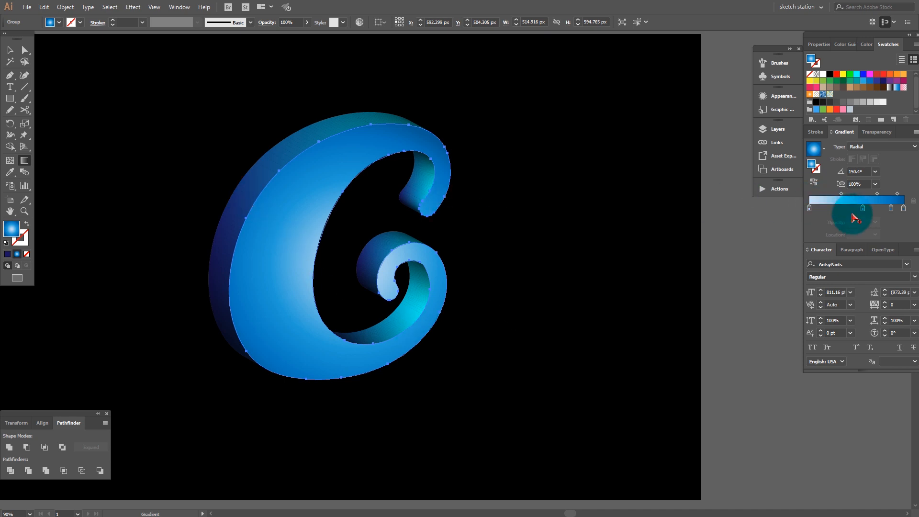
key("ctrl+z")
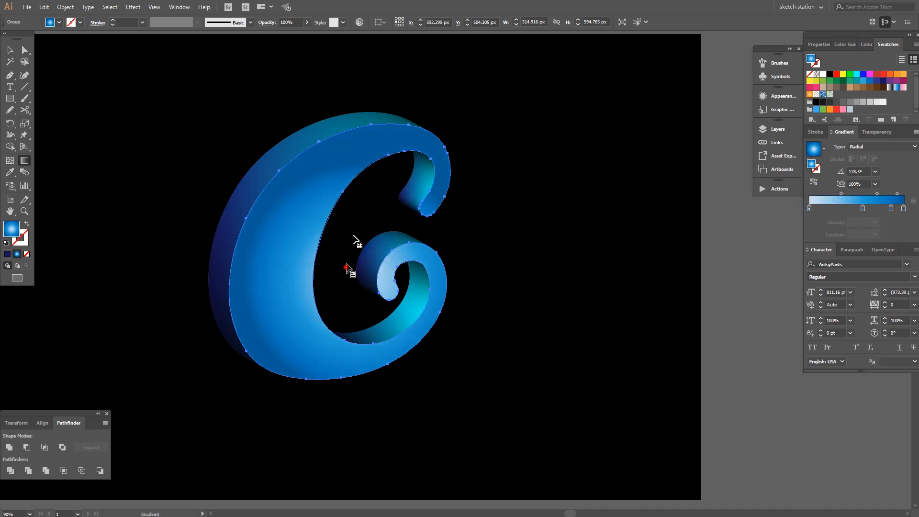
left_click_drag(346, 267, 406, 96)
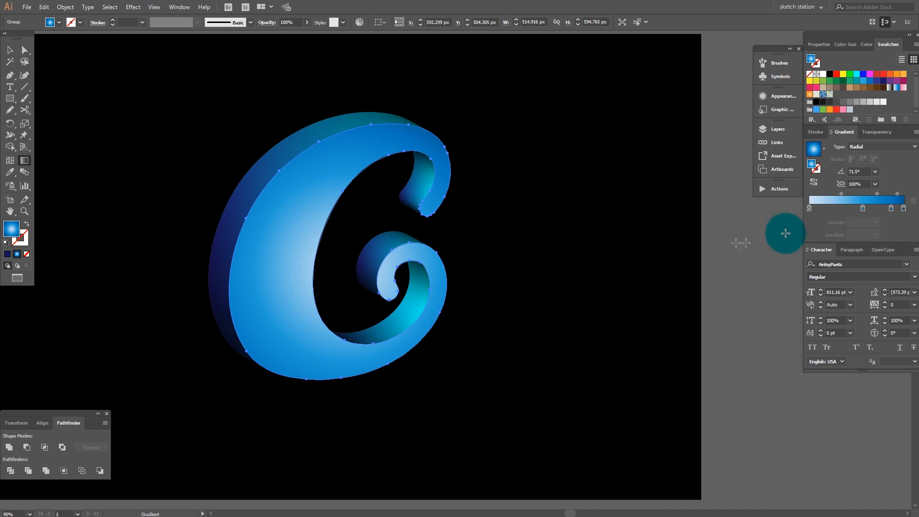
left_click(903, 209)
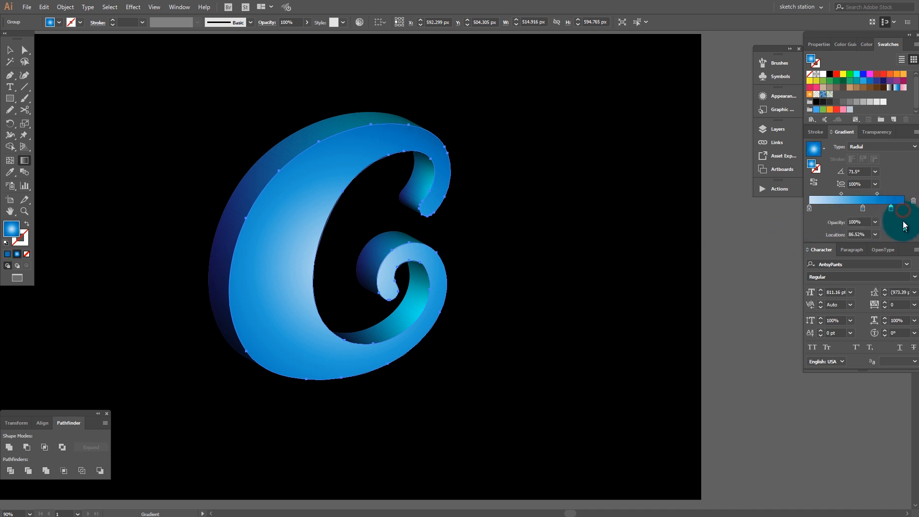
left_click(785, 260)
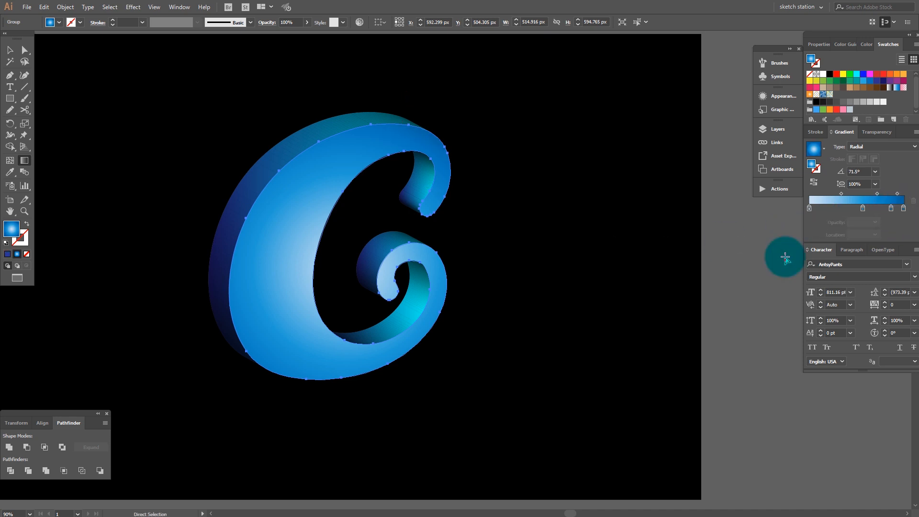
Step: Recolour the end stop of the side shape's gradient, trying light blue and purple before settling on magenta, and deselect it
key("v")
left_click(327, 129)
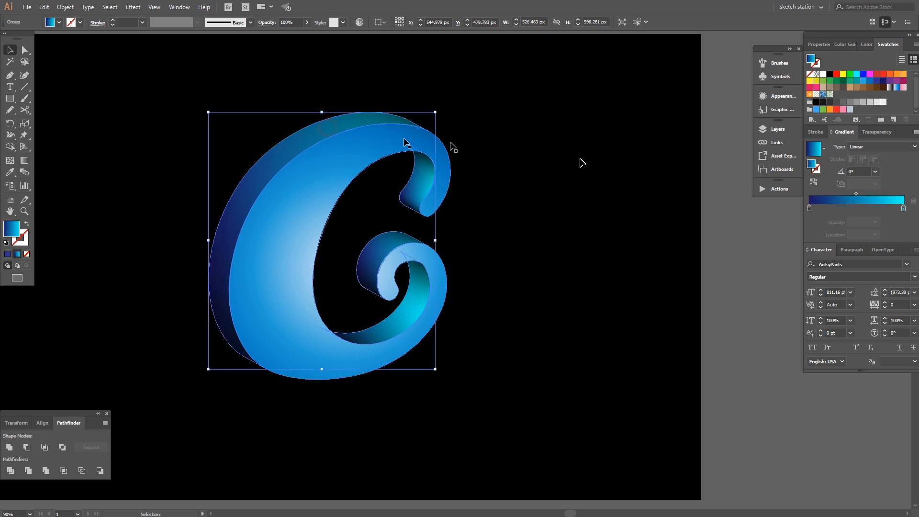
left_click(903, 209)
double_click(904, 210)
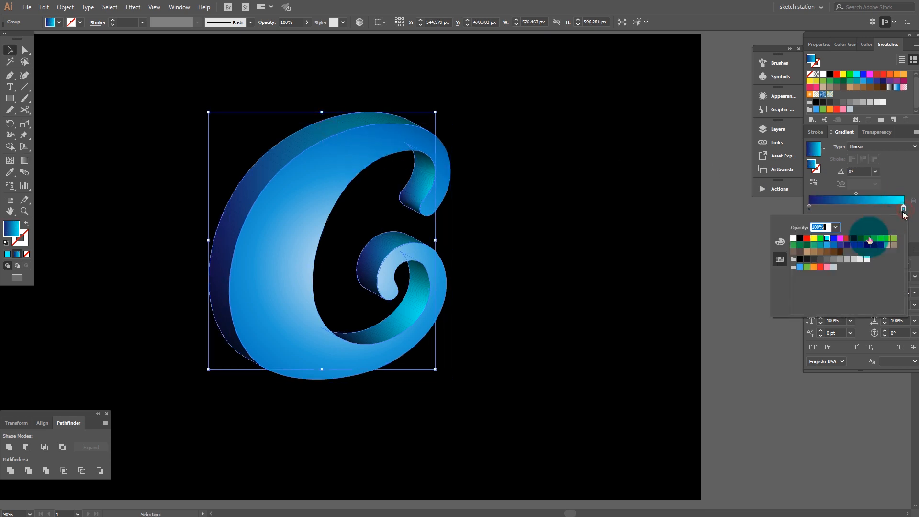
left_click(826, 246)
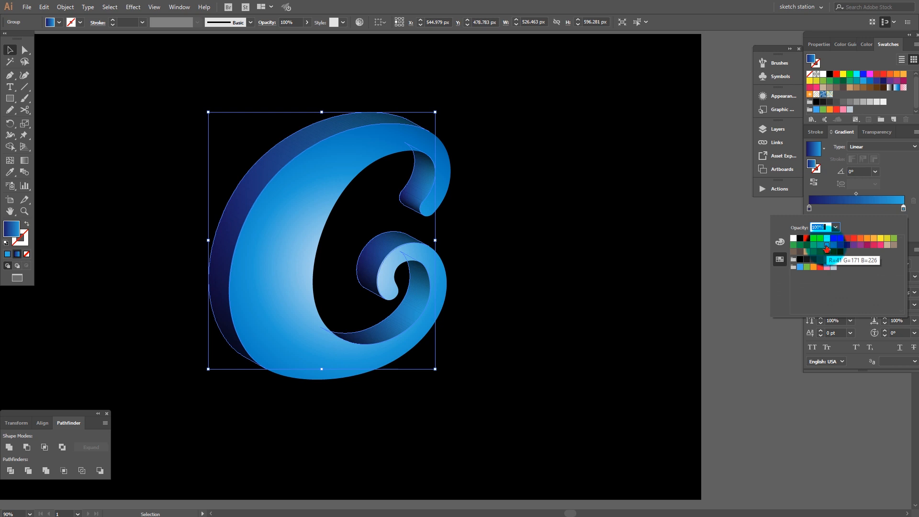
left_click(851, 245)
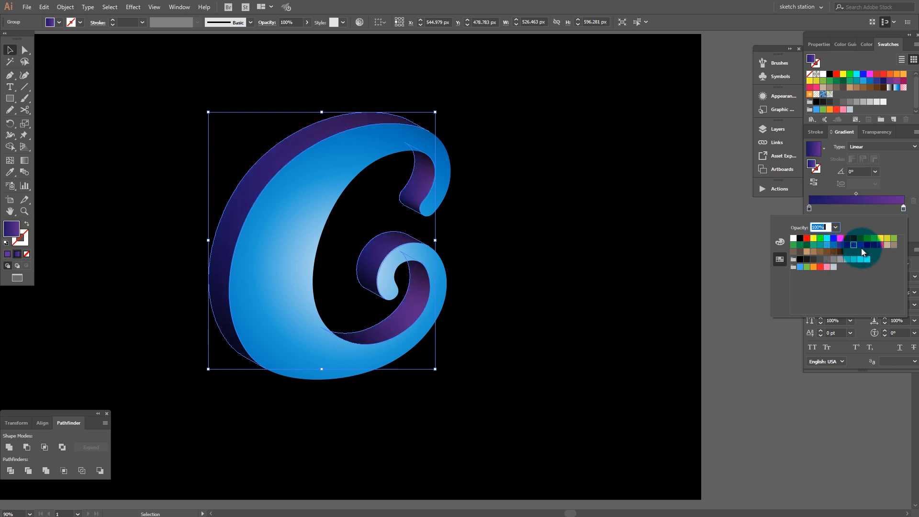
left_click(903, 209)
double_click(903, 209)
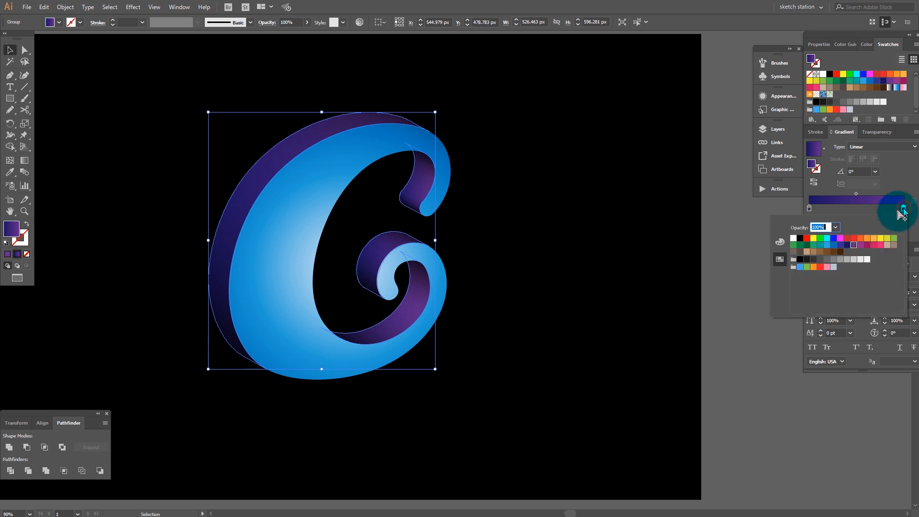
left_click(840, 238)
left_click(768, 334)
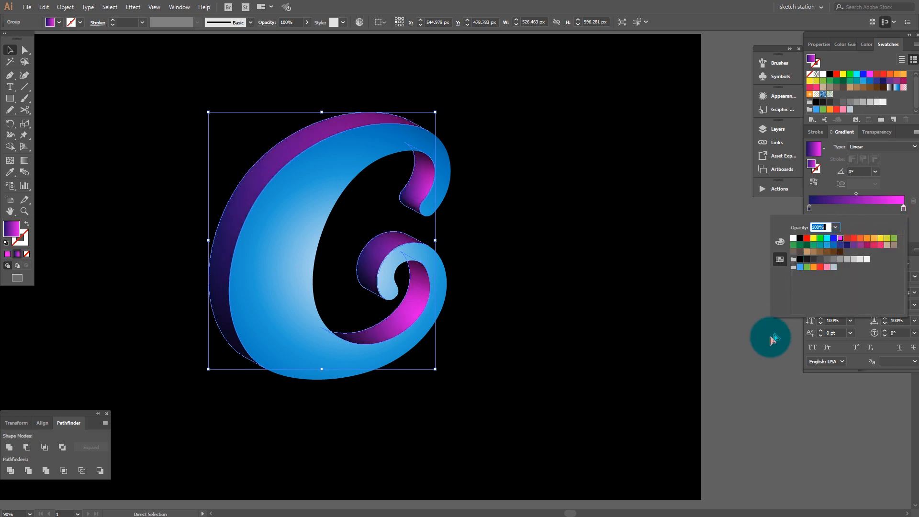
left_click(732, 389)
Step: Reposition the front face's gradient stops, placing the three blue ones at about 41.89%, 80.08% and 96.96%
key("a")
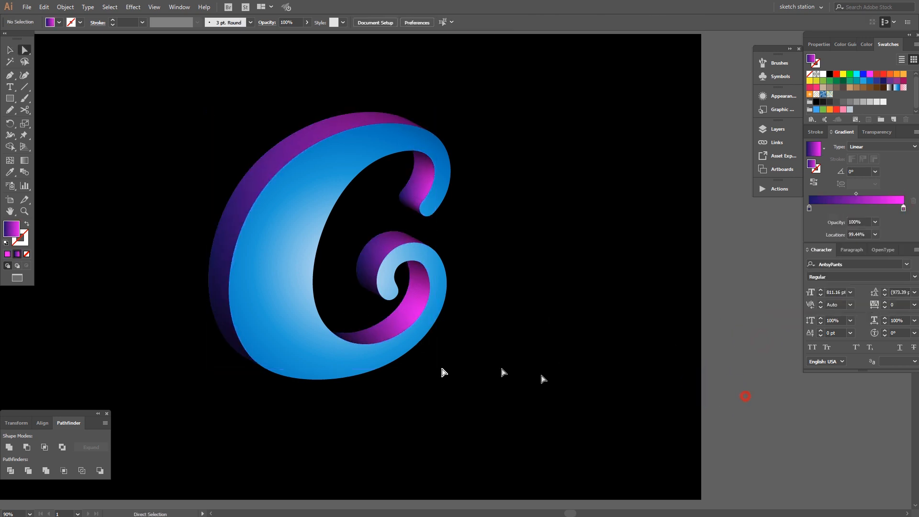
left_click(294, 334)
left_click_drag(890, 208, 884, 209)
left_click(809, 208)
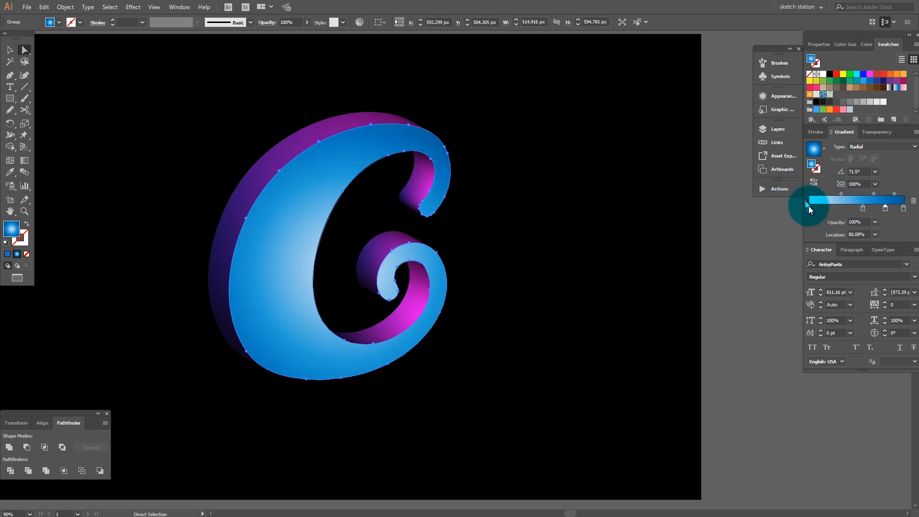
left_click_drag(842, 209, 848, 210)
left_click(895, 210)
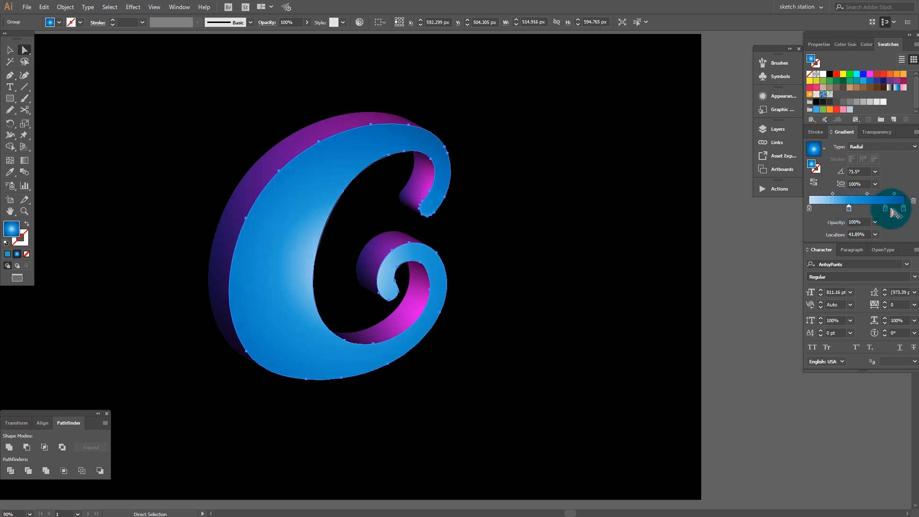
mouse_move(893, 209)
left_mouse_down()
mouse_move(884, 210)
mouse_move(902, 211)
left_mouse_up()
Step: Redraw the front face's radial gradient from the inner opening past the outer upper-left edge at an angle of about 160°
left_click(24, 160)
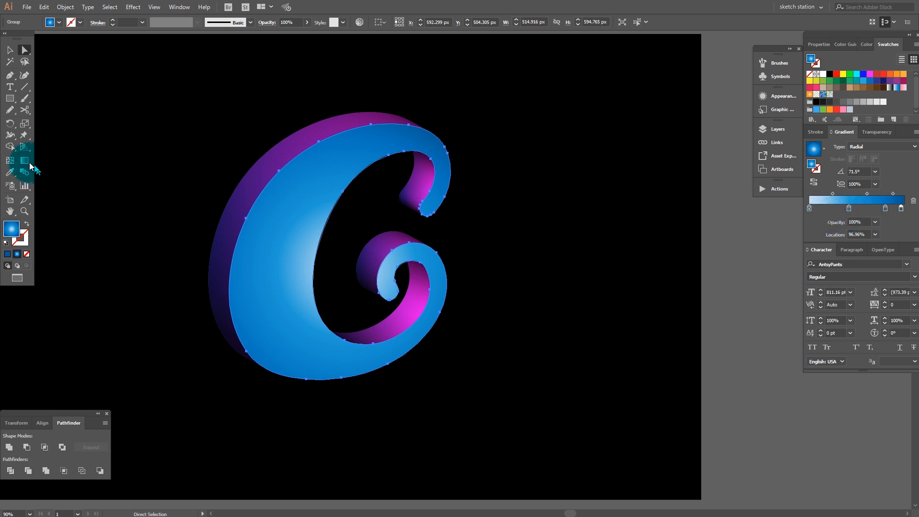
left_click_drag(382, 241, 314, 233)
left_click_drag(249, 215, 250, 215)
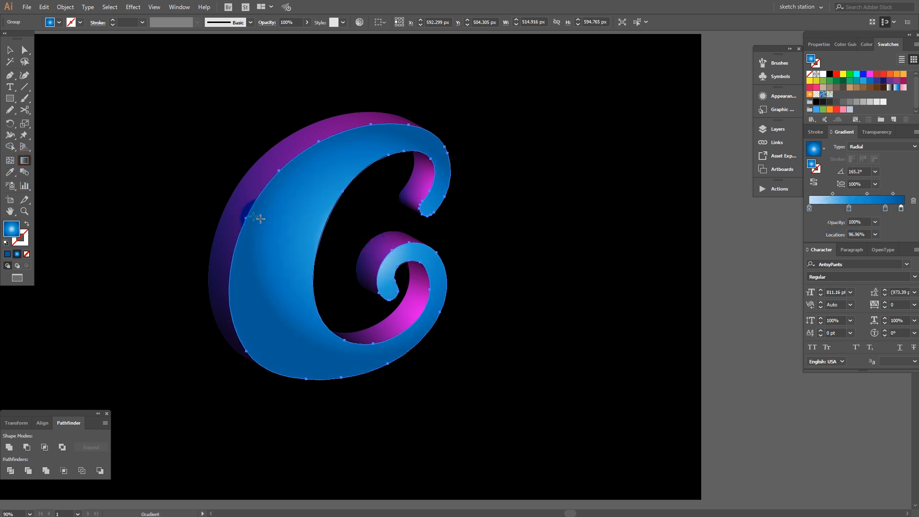
left_click_drag(338, 266, 195, 217)
left_click(331, 257)
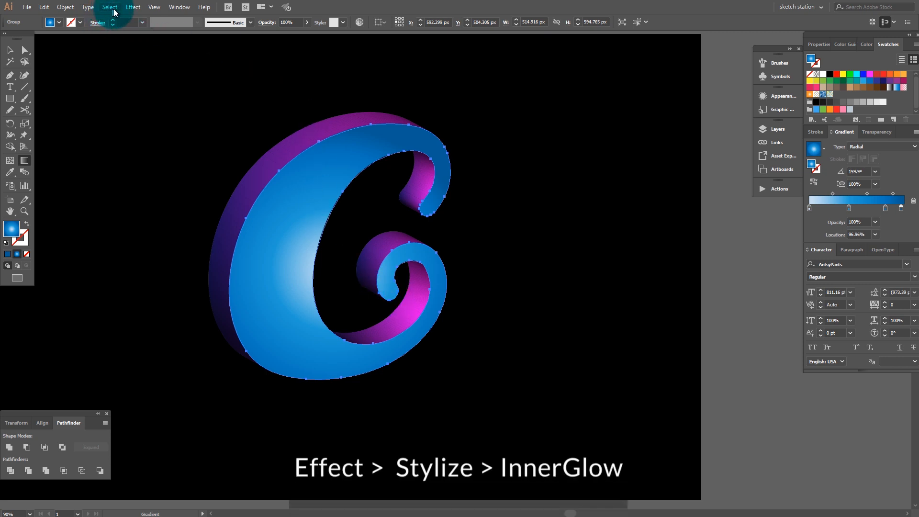
Step: Apply a white edge Inner Glow to the letter's front face in Lighten mode with 76% opacity and 21 px blur
left_click(129, 8)
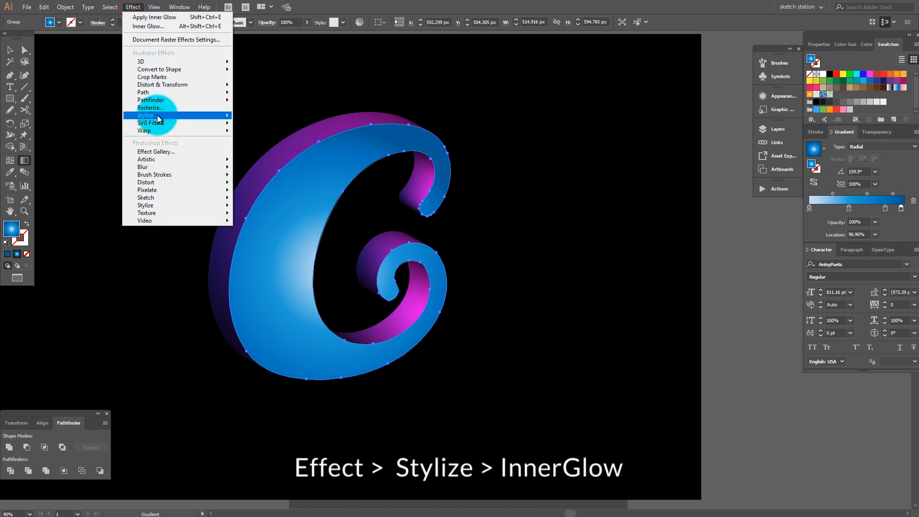
mouse_move(163, 115)
left_click(283, 137)
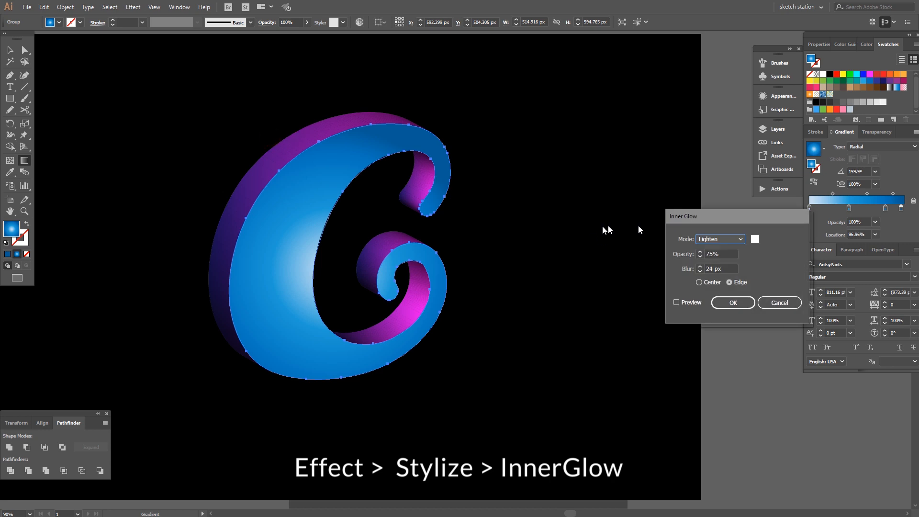
left_click_drag(726, 260, 687, 261)
left_click(691, 301)
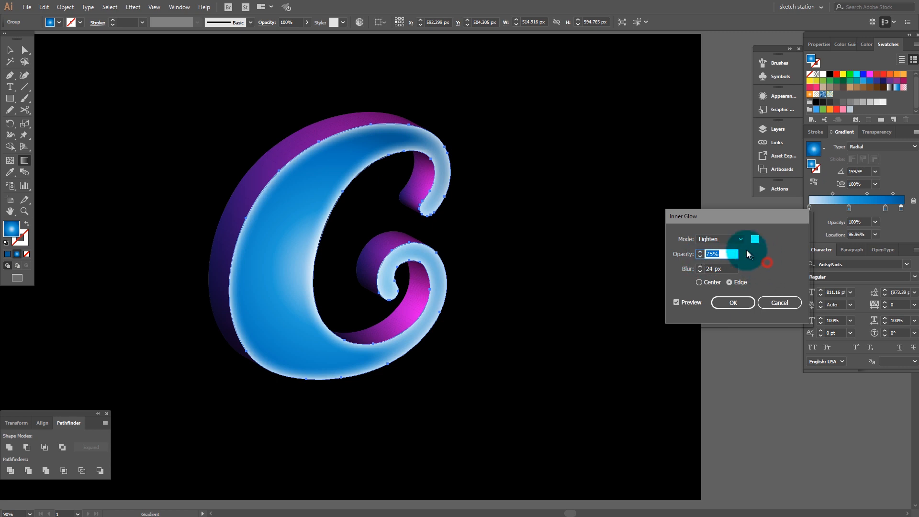
key("Tab")
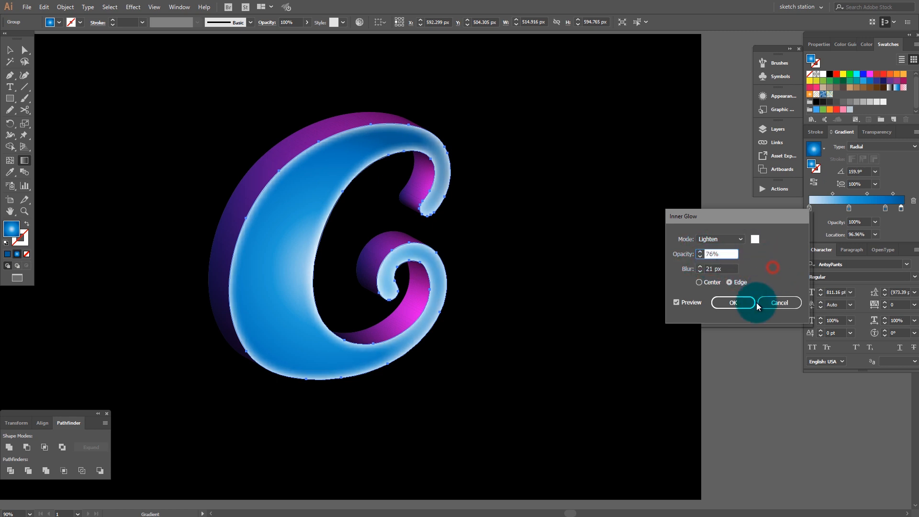
Step: Tint the front face's inner glow pale lavender (E8DAF7), apply the effect and deselect the letter
left_click(754, 240)
left_click(555, 224)
left_click_drag(554, 240, 548, 215)
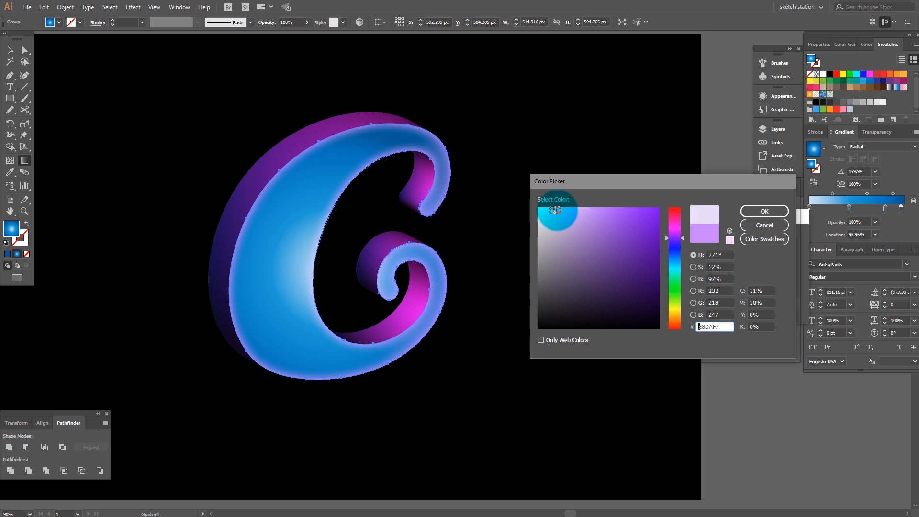
left_click(749, 212)
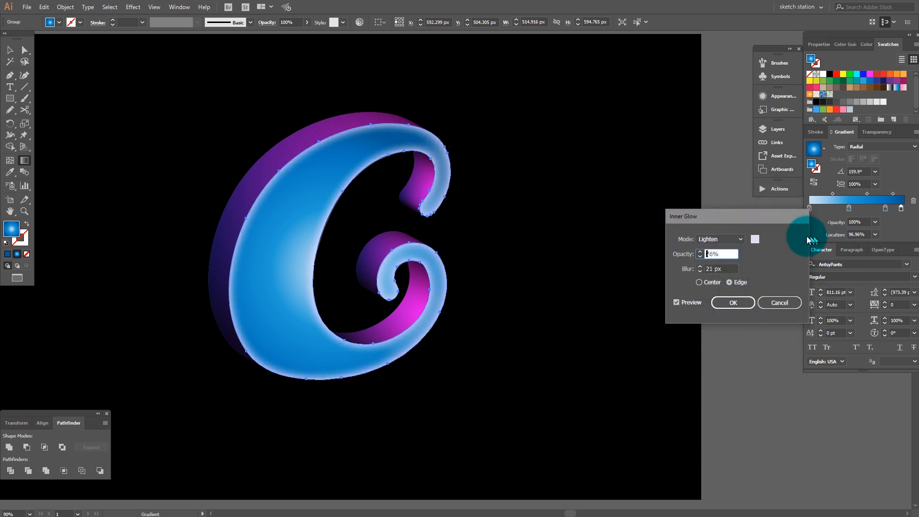
left_click(733, 302)
key("ctrl")
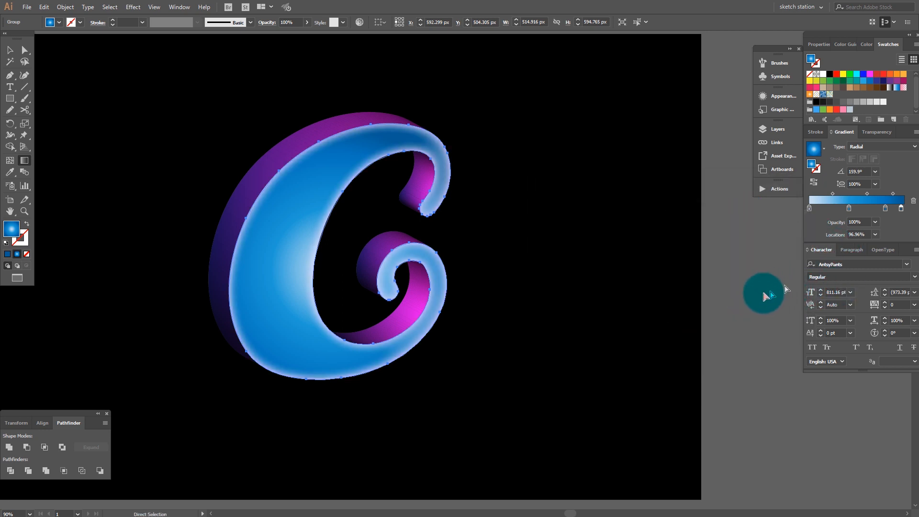
left_click(759, 296)
key("v")
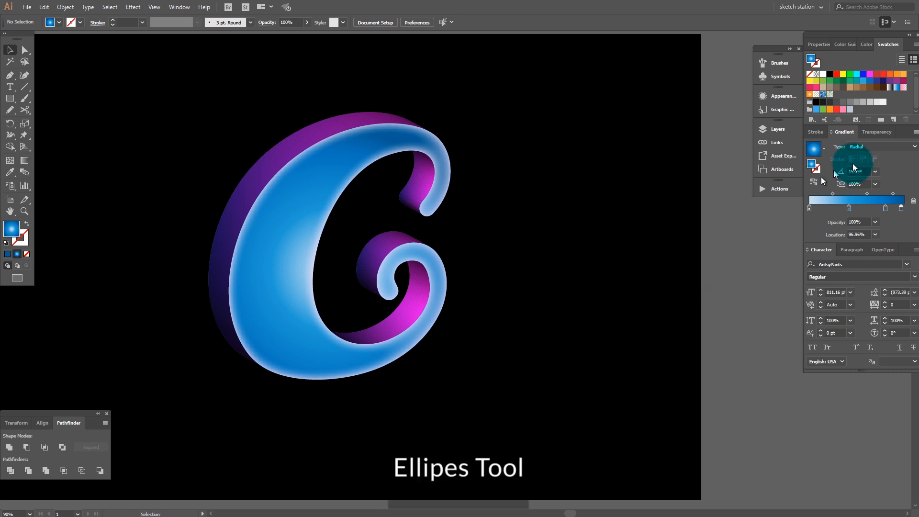
Step: Draw a 946 px circle outward from the letter's thick stem and fill it with the pink-to-transparent Orchid gradient
left_click_drag(10, 98, 32, 124)
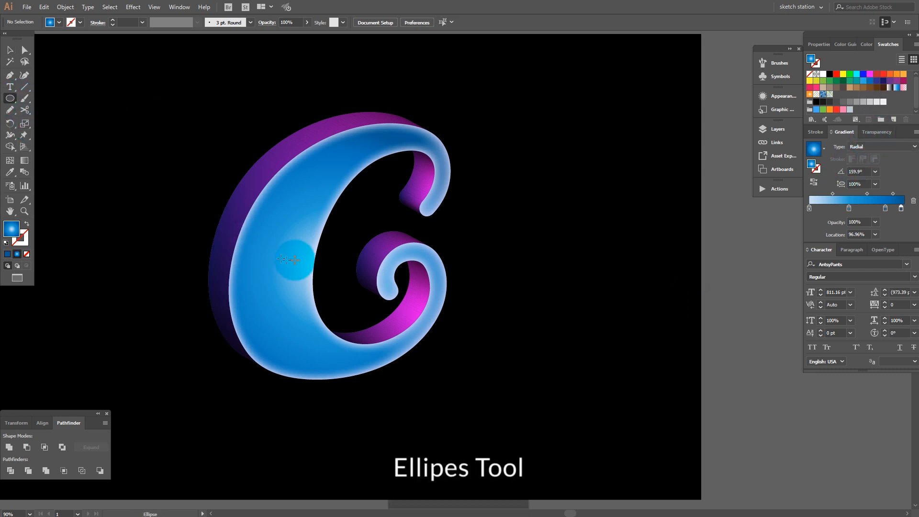
mouse_move(301, 255)
left_mouse_down()
mouse_move(433, 378)
mouse_move(517, 435)
mouse_move(504, 435)
left_mouse_up()
left_click(893, 98)
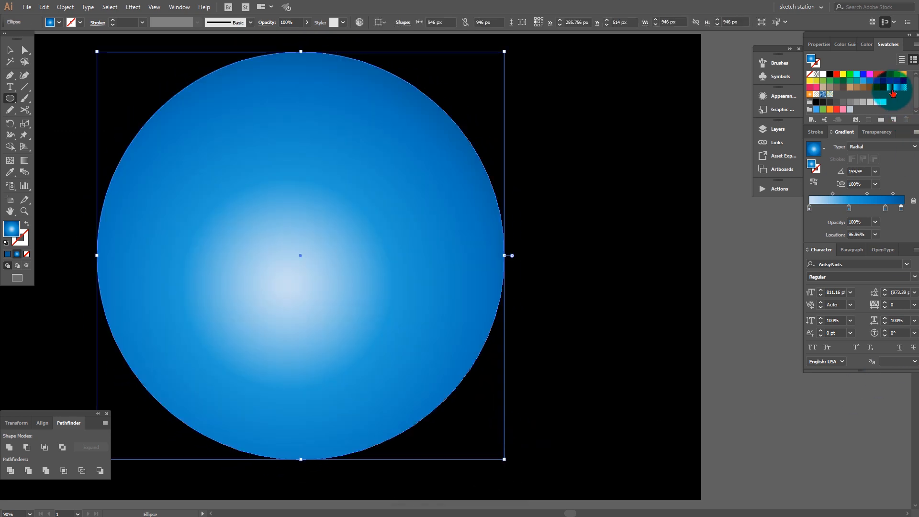
left_click(903, 88)
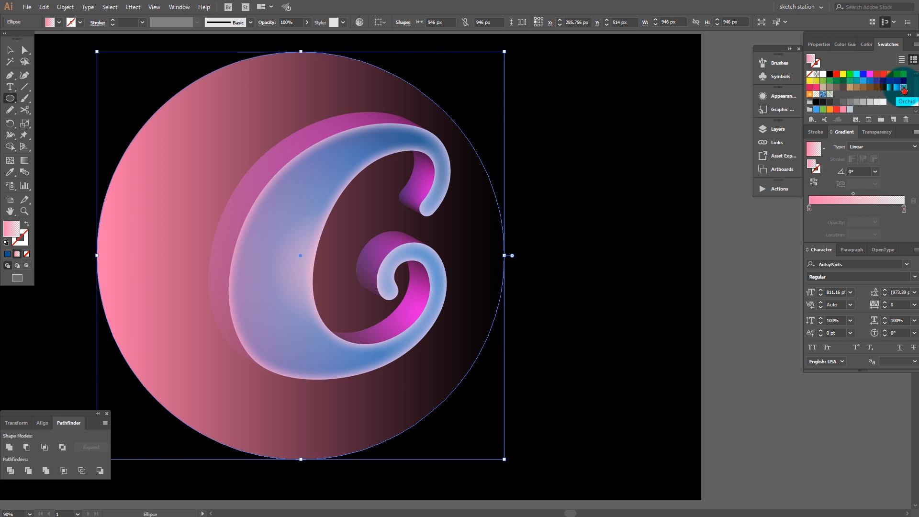
Step: Make the circle's gradient radial and shift its midpoint to 32.97%
left_click(882, 145)
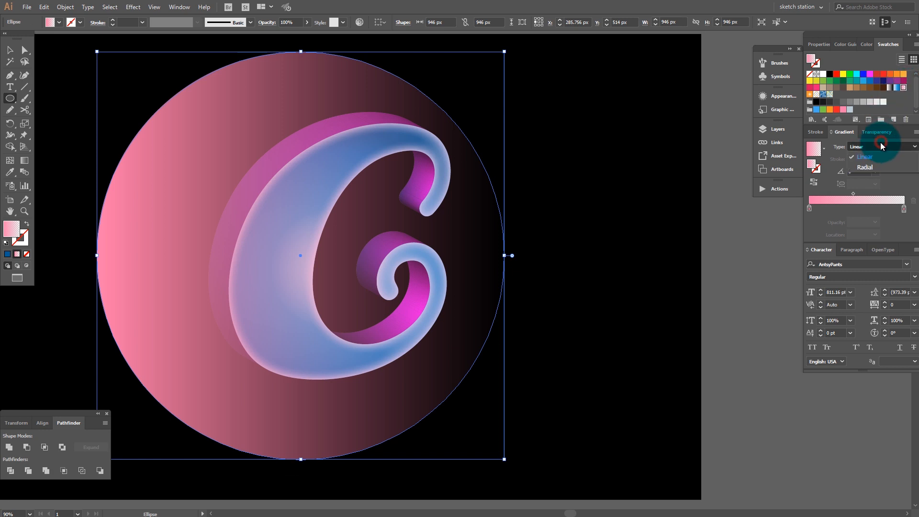
left_click(867, 165)
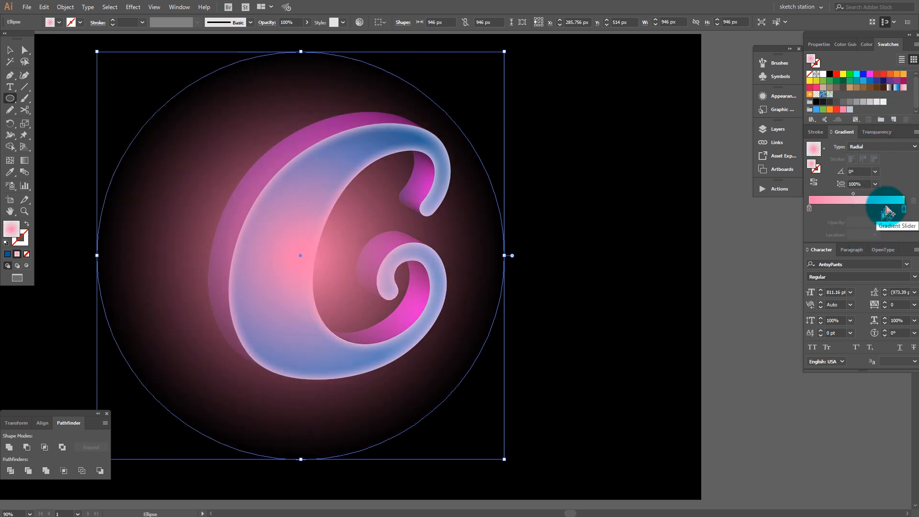
mouse_move(853, 193)
left_mouse_down()
mouse_move(832, 193)
mouse_move(842, 195)
left_mouse_up()
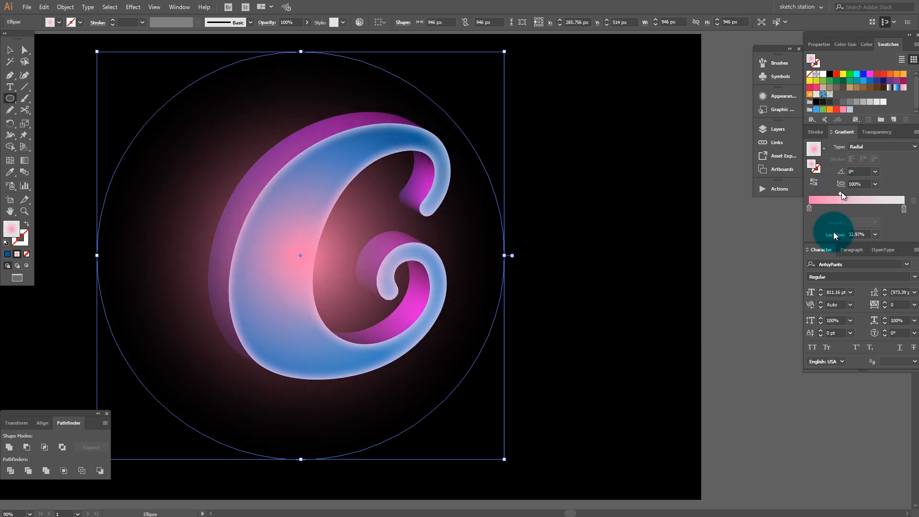
Step: Recolour the circle's gradient with cyan for the centre stop and blue for the transparent outer stop
double_click(809, 208)
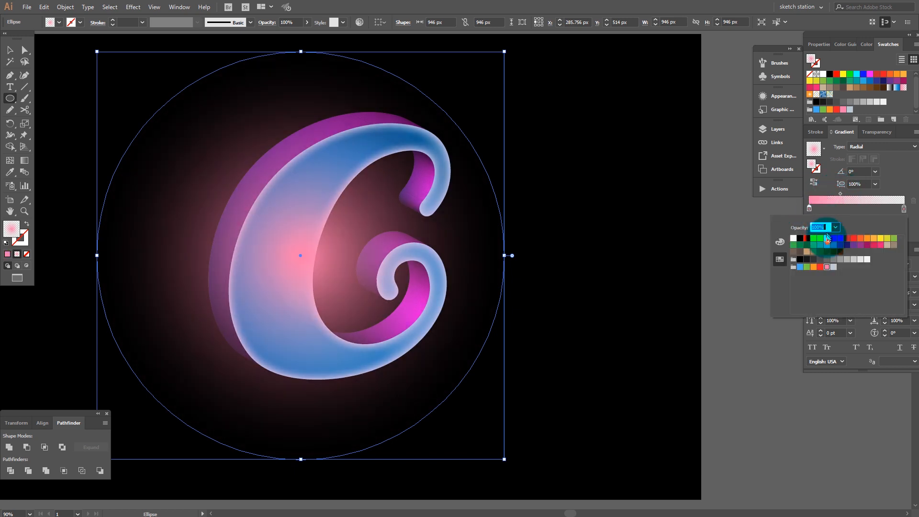
left_click(902, 209)
double_click(902, 209)
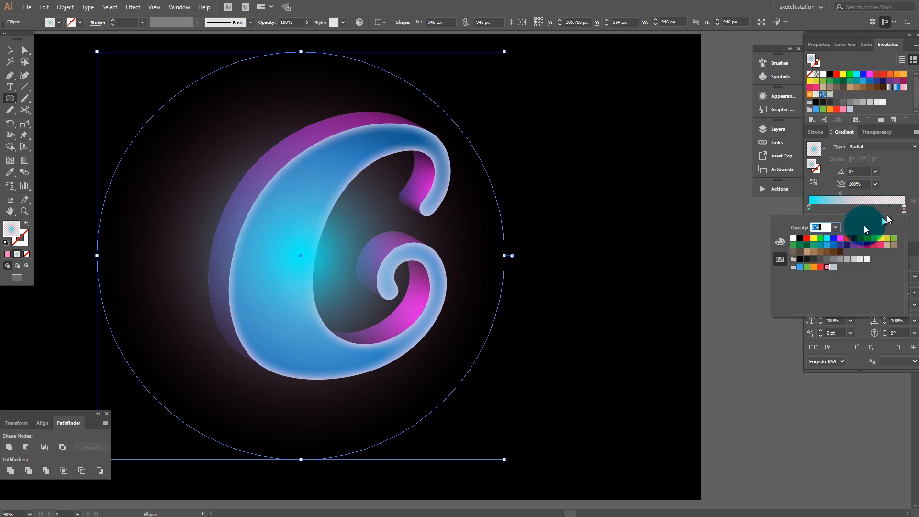
left_click(832, 239)
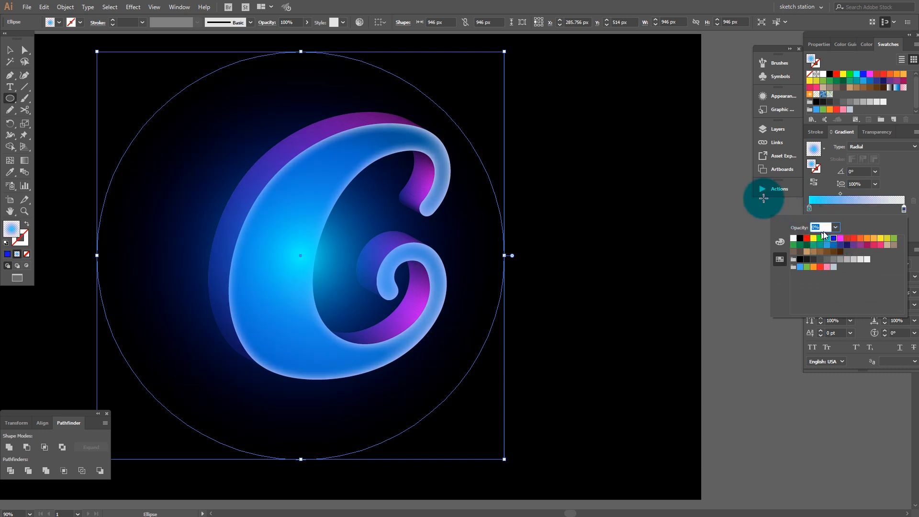
Step: Try cyan and magenta for the transparent outer stop of the circle's gradient
left_click(809, 208)
double_click(809, 208)
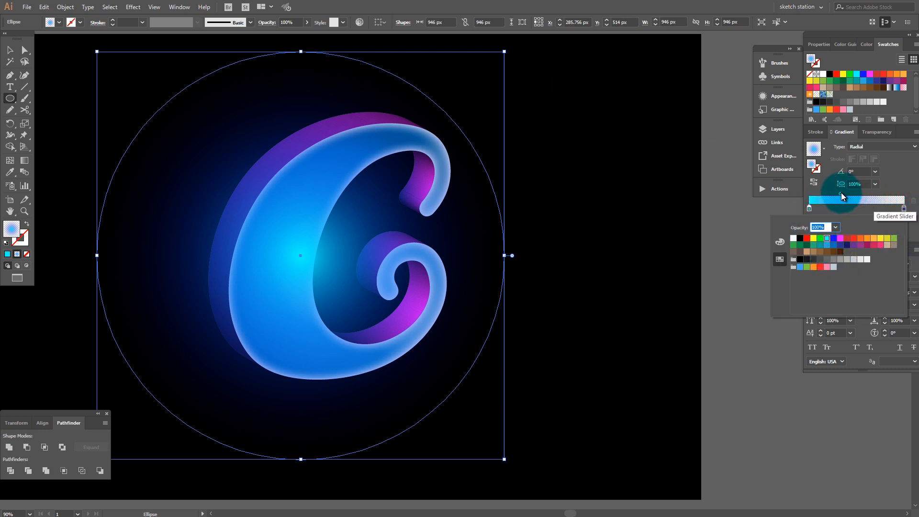
left_click(903, 211)
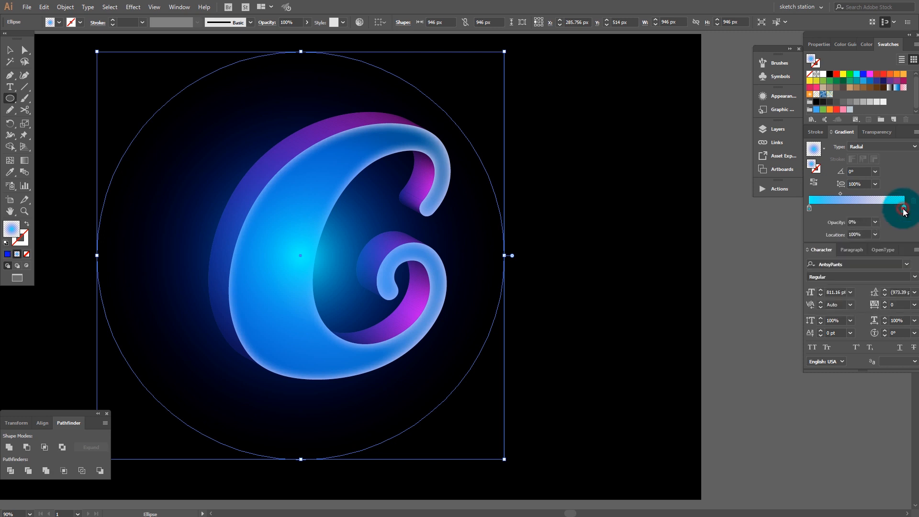
double_click(903, 211)
left_click(819, 245)
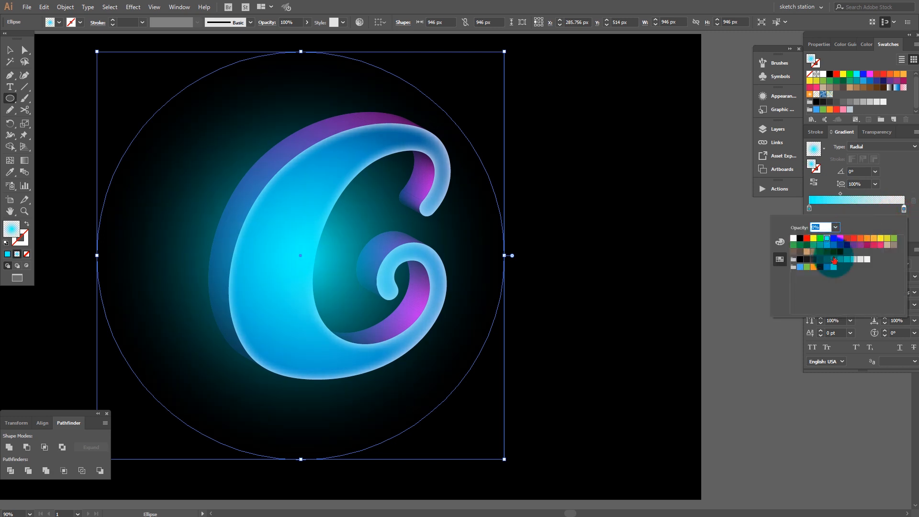
left_click(841, 238)
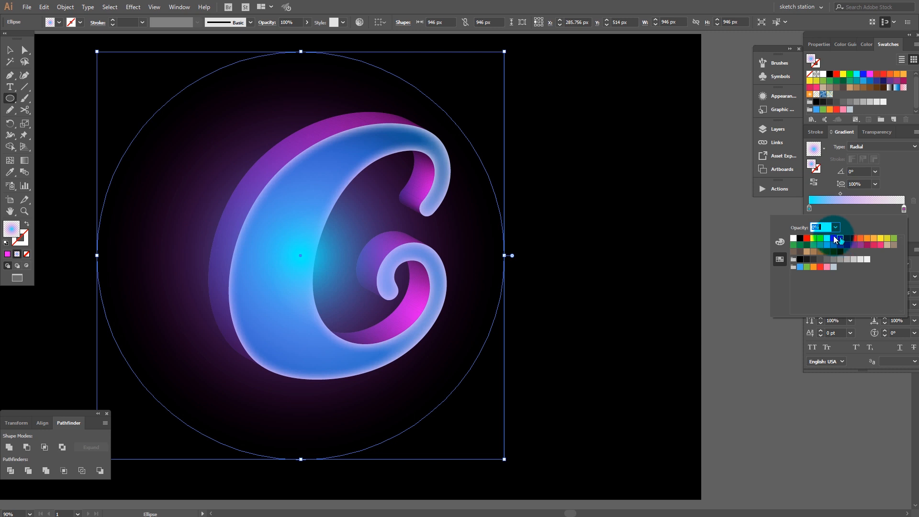
Step: Flatten the glow circle into a 1066 by 413 px ellipse centred under the letter's base and deselect it
left_click(504, 53)
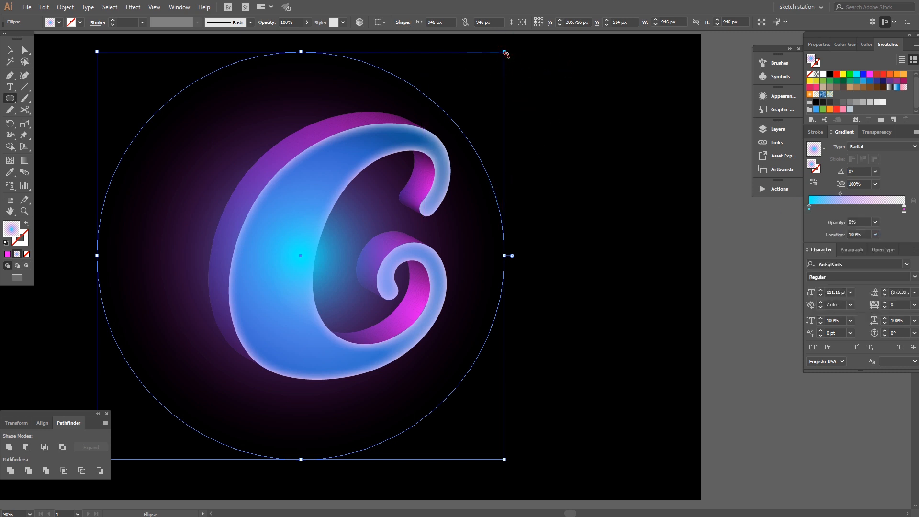
left_click_drag(502, 53, 555, 282)
left_click(385, 396)
key("v")
left_click_drag(357, 385, 378, 388)
left_click(727, 383)
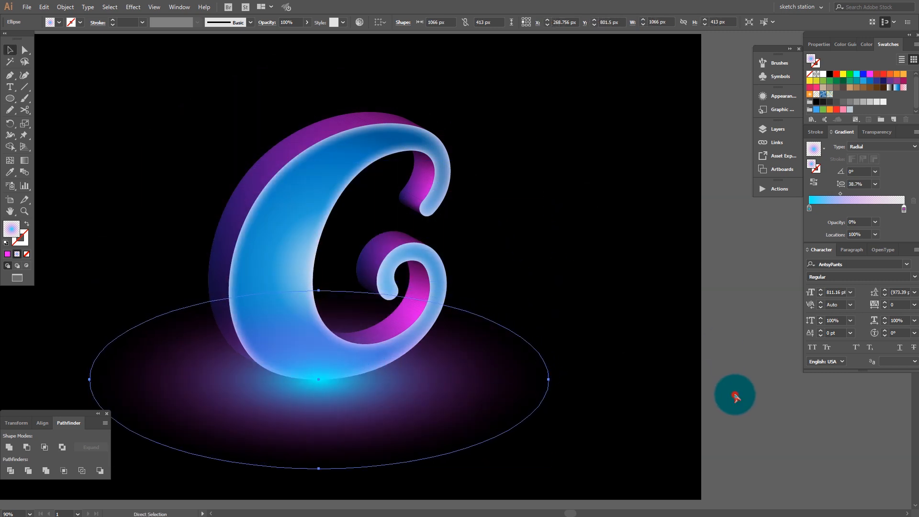
Step: Recolour the outer stop of the floor glow's gradient to dark purple and deselect the ellipse
key("ctrl+minus")
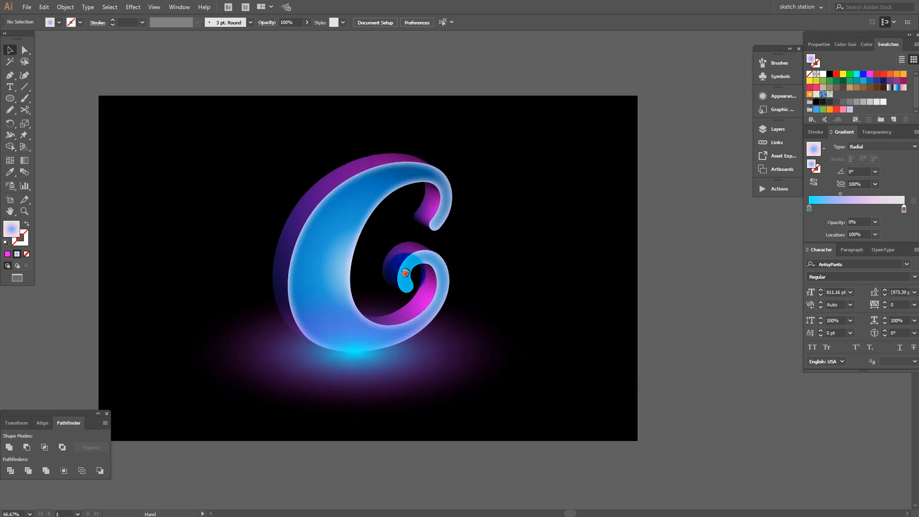
left_click(700, 315)
left_click(738, 276)
left_click(443, 367)
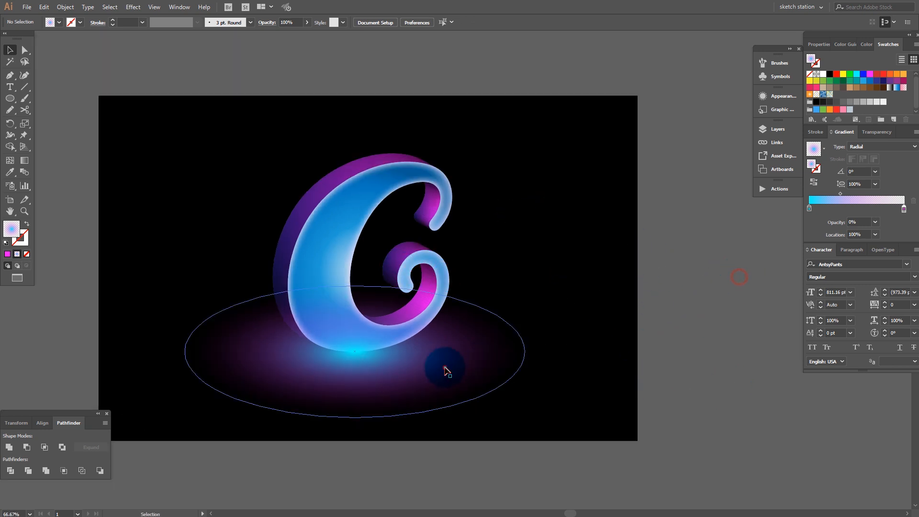
double_click(904, 211)
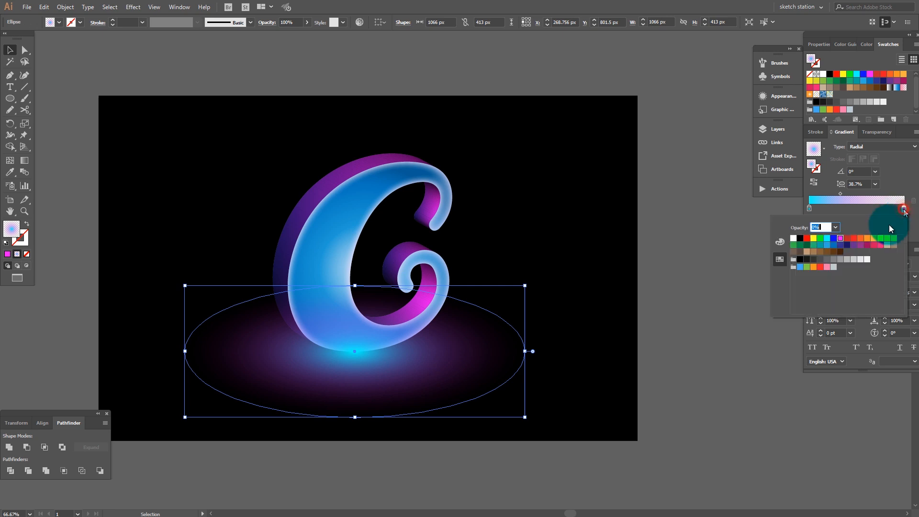
left_click(852, 245)
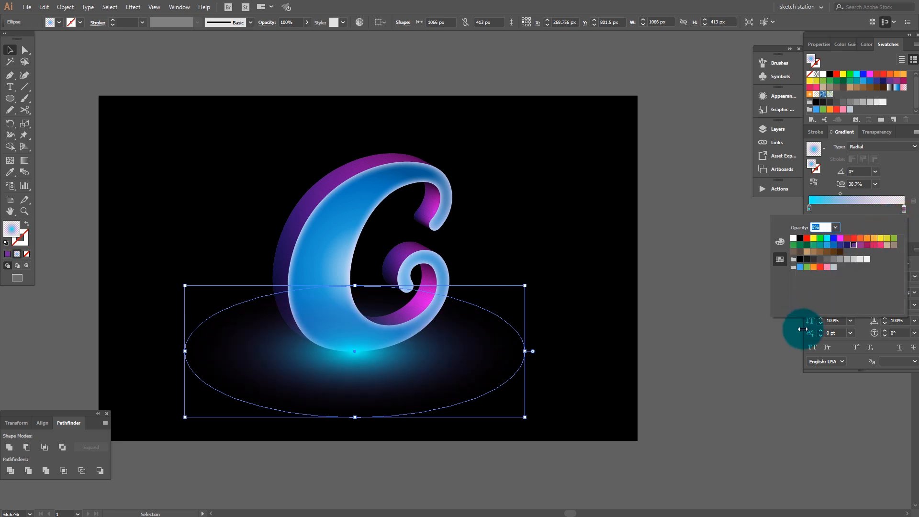
left_click(694, 333)
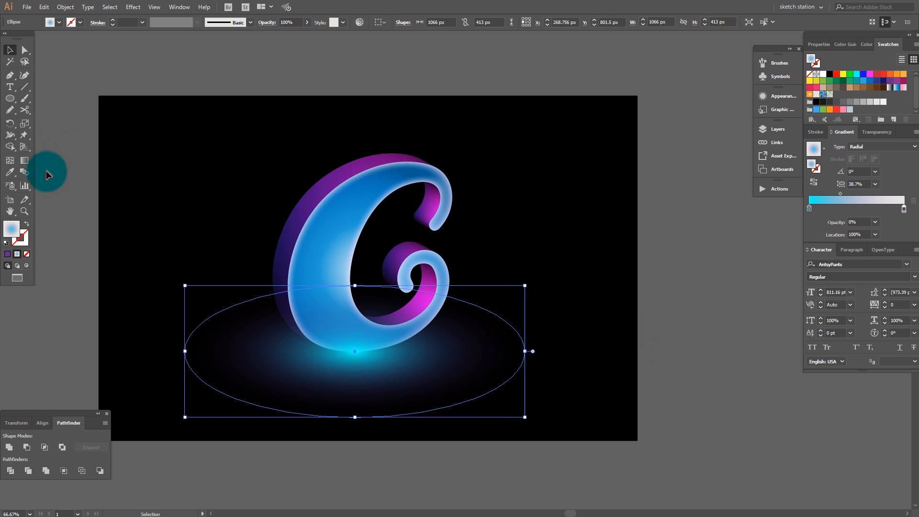
left_click(175, 66, "ctrl")
Step: Draw a second glow circle over the letter's upper-left edge and enlarge it from its centre to 518 px
left_click(10, 99)
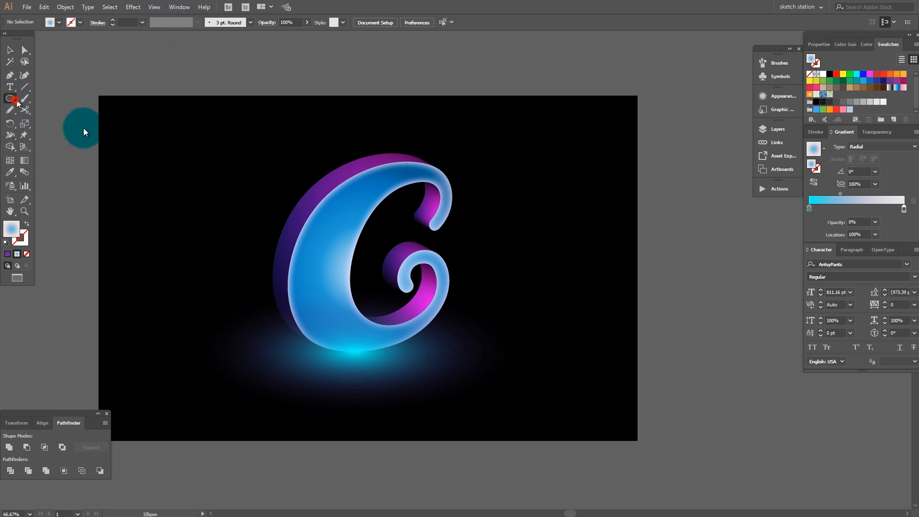
left_click_drag(306, 180, 351, 224)
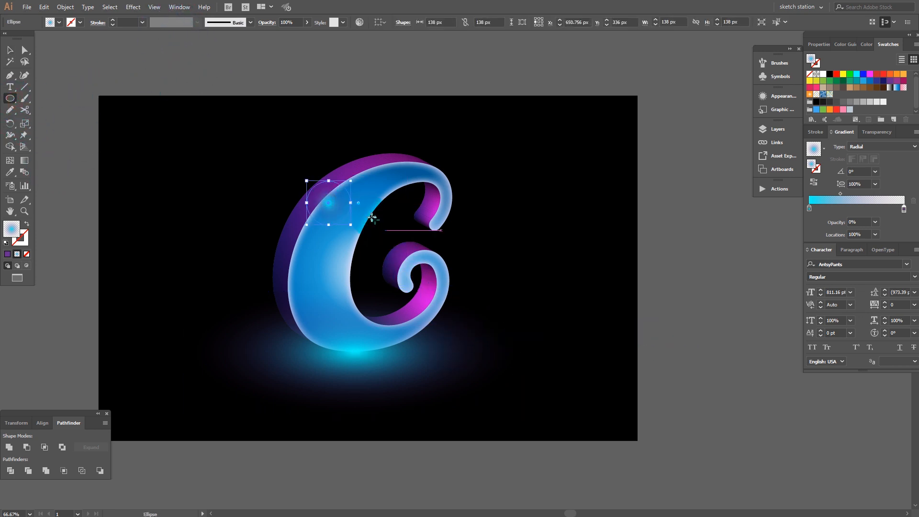
key("v")
left_click_drag(353, 182, 411, 120)
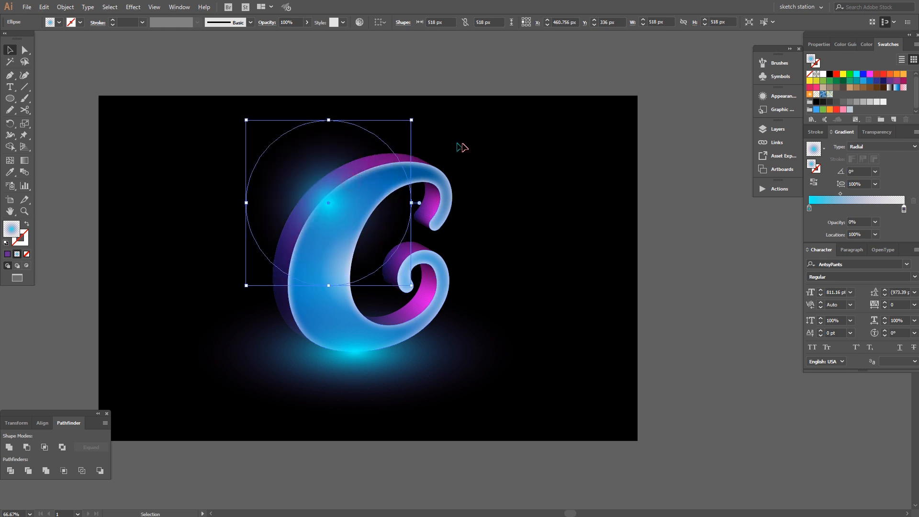
Step: Set the new glow circle's blending mode to Hard Light after trying Lighten, and move it onto the letter's upper tip
left_click(876, 131)
left_click(827, 147)
left_click(824, 203)
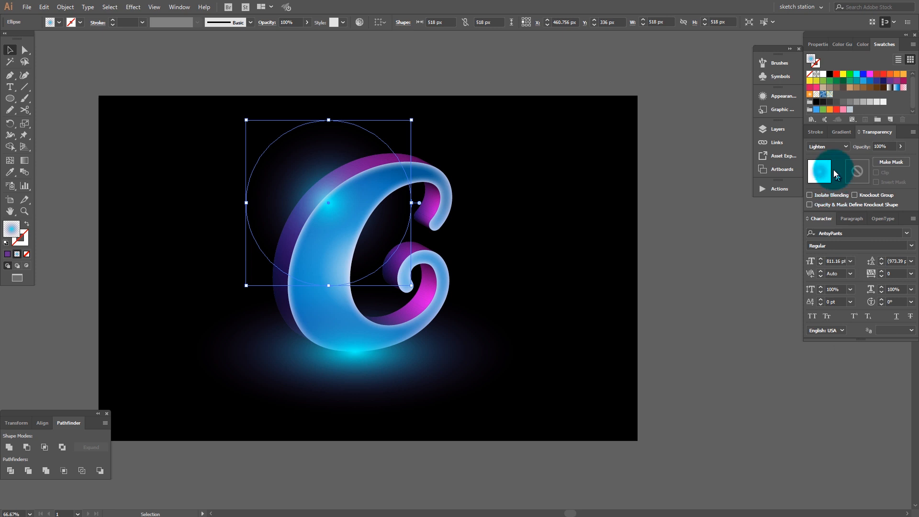
left_click(827, 146)
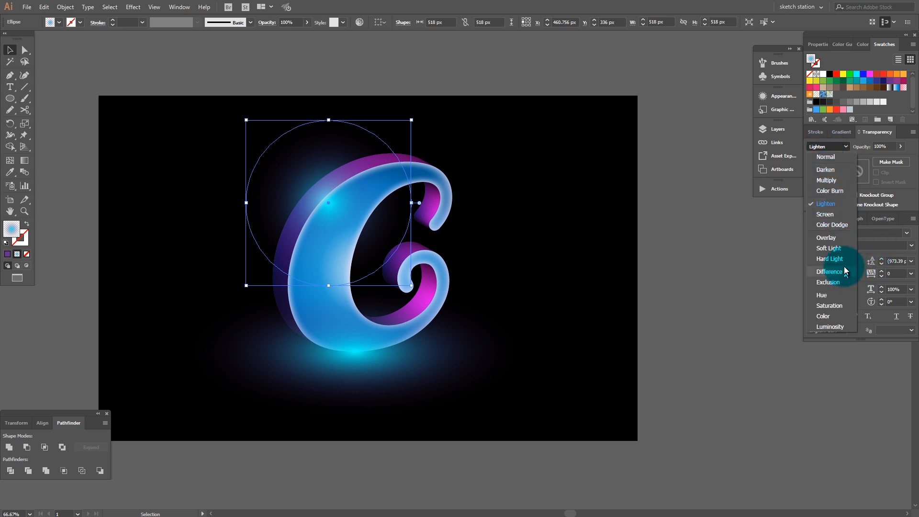
left_click(836, 258)
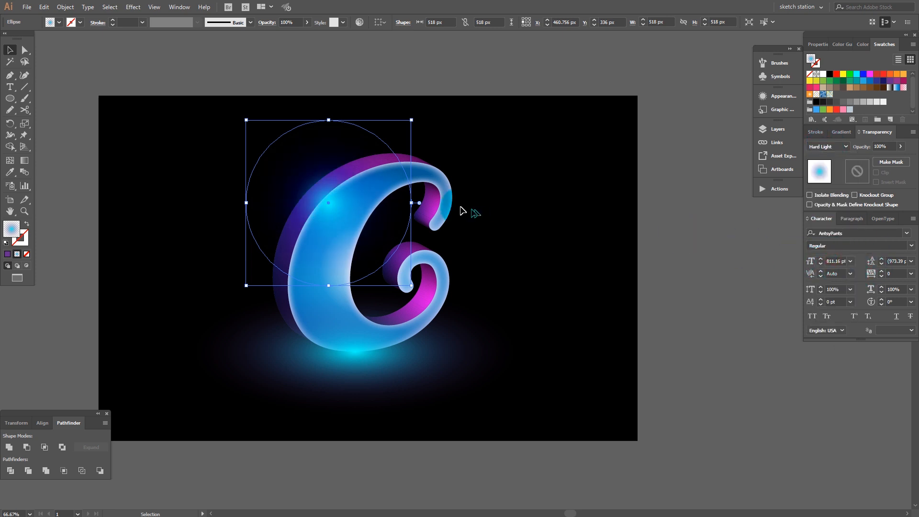
left_click_drag(325, 200, 429, 219)
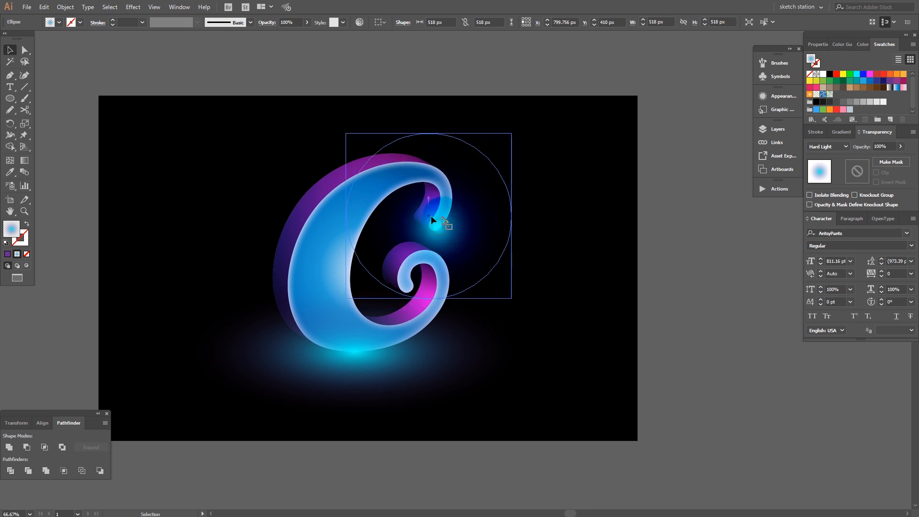
Step: Move the cyan glow circle onto the tip of the letter's lower curl, shrink it from its centre to 348 px and deselect it
left_click_drag(429, 219, 409, 287)
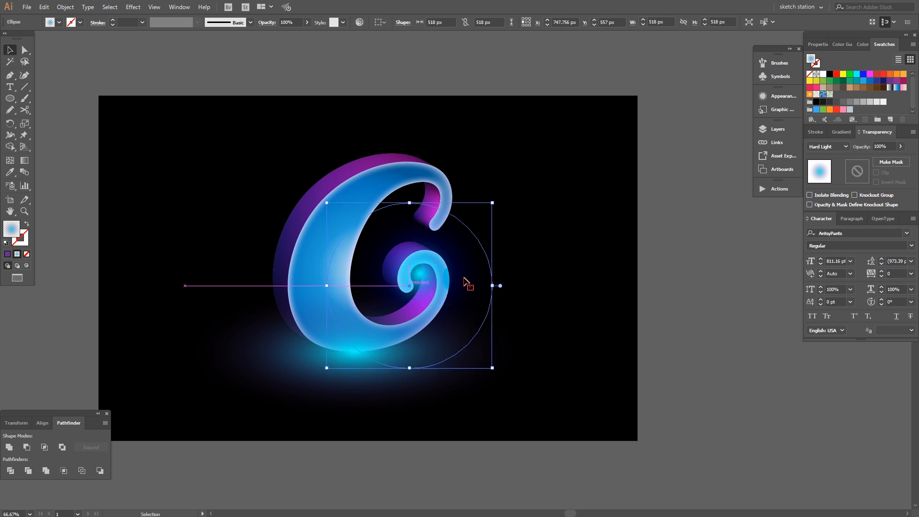
left_click(663, 335)
left_click(476, 310)
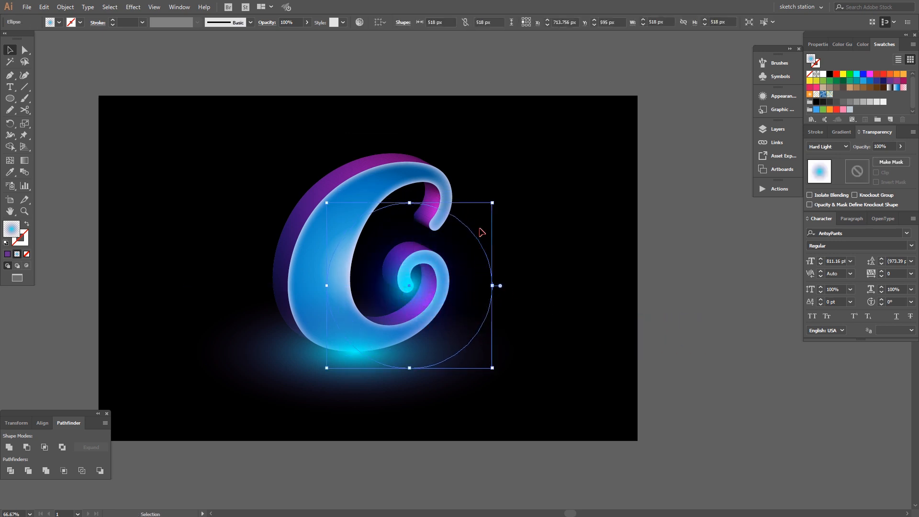
left_click_drag(491, 203, 465, 230)
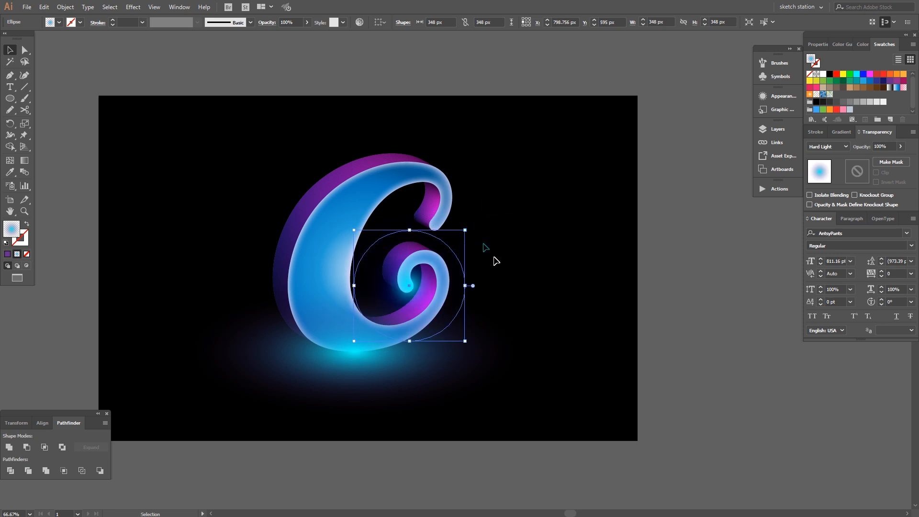
left_click(638, 280)
Step: Duplicate the small glow circle onto the letter's upper tip and deselect it
left_click_drag(412, 289, 435, 229)
left_click(638, 282)
key("v")
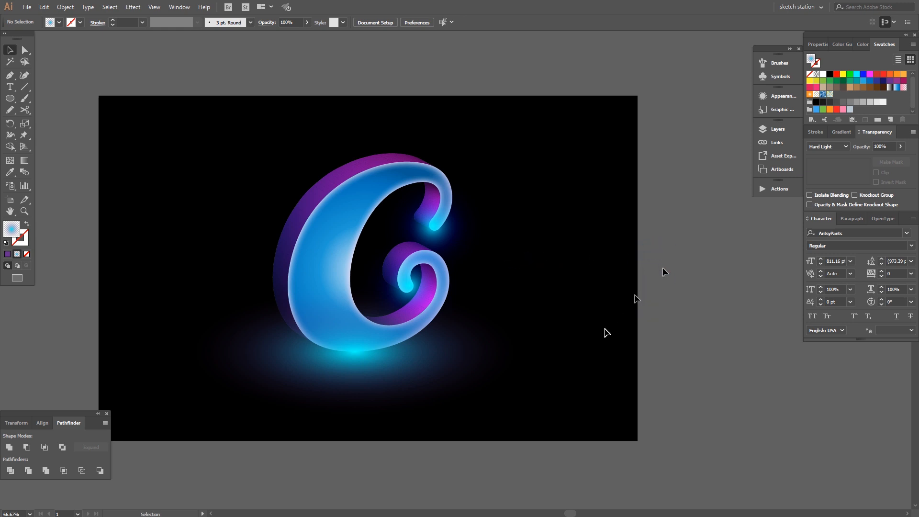
Step: Draw a 1000 px circle over the letter's upper-left part, reusing the floor glow ellipse's gradient fill
key("a")
left_click(370, 367)
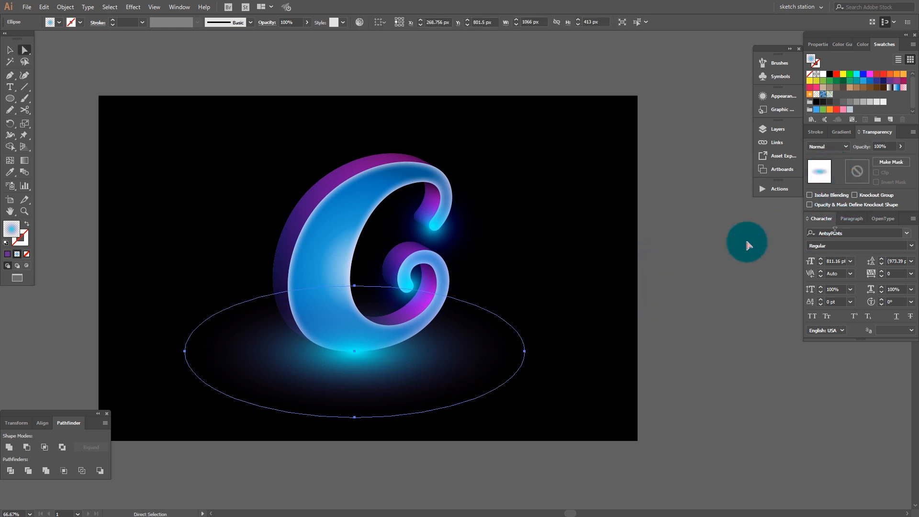
key("v")
left_click(11, 99)
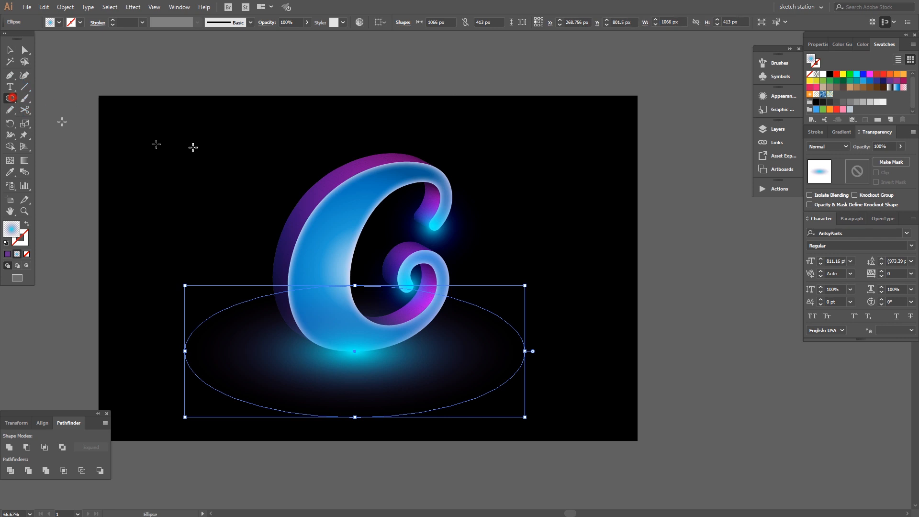
mouse_move(335, 207)
left_mouse_down()
mouse_move(493, 309)
mouse_move(502, 301)
left_mouse_up()
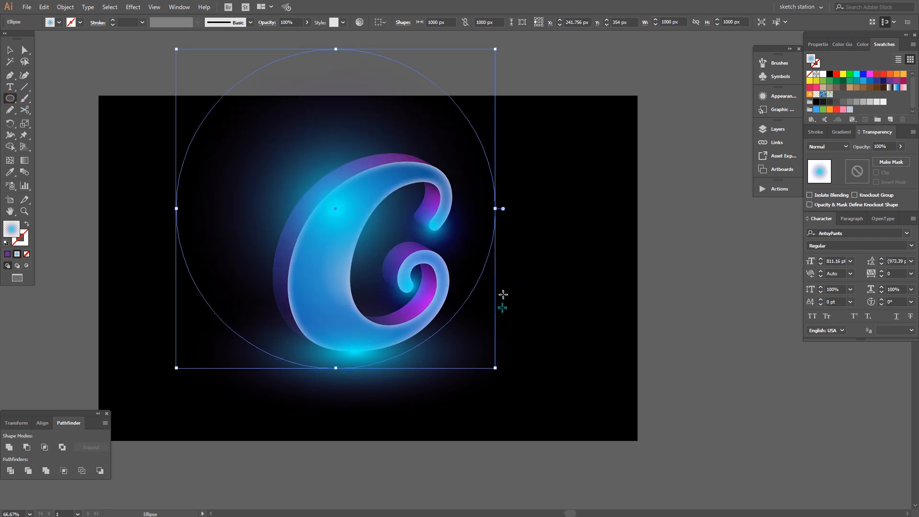
Step: Recolour the inner stop of the new circle's radial gradient to pink
left_click(841, 132)
left_click(808, 209)
double_click(808, 209)
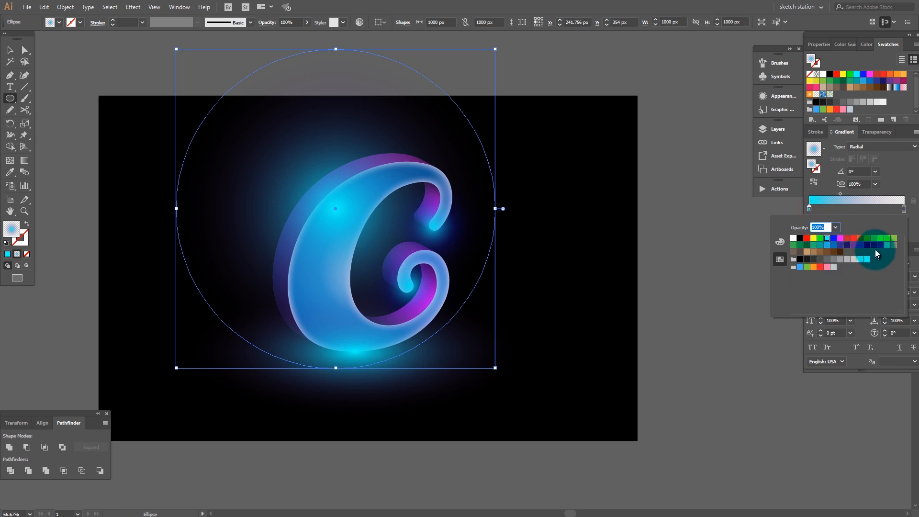
left_click(875, 246)
left_click(882, 247)
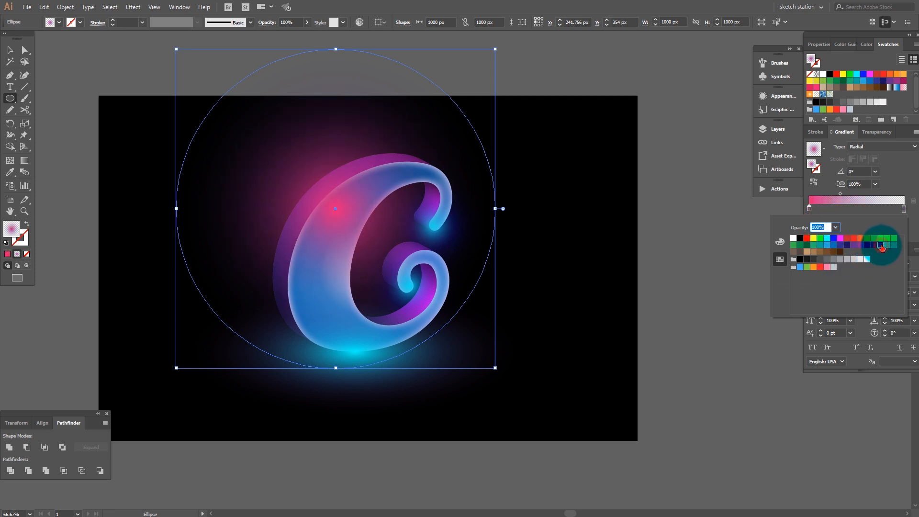
Step: Shrink the pink glow circle to 474 px over the letter's upper-left edge and send it behind the letter
left_click(496, 51)
left_click_drag(495, 50, 428, 132)
key("v")
left_click_drag(338, 210, 310, 183)
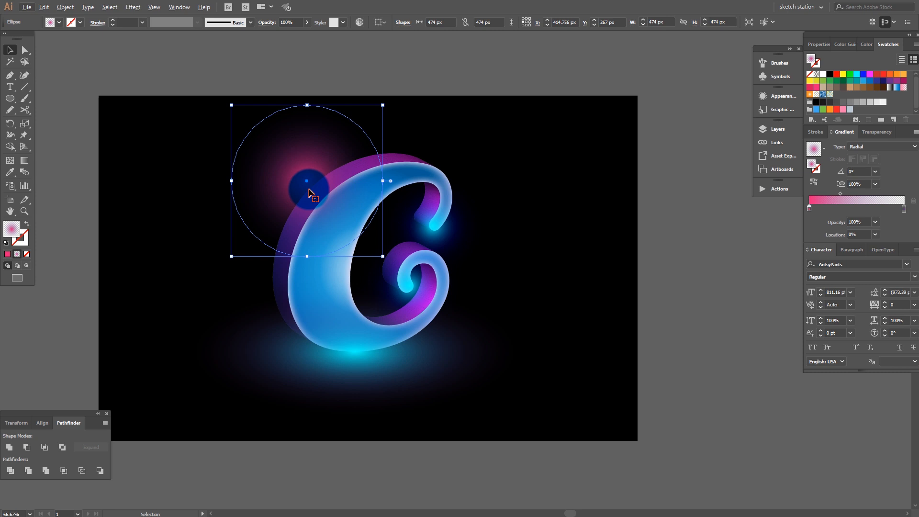
key("alt+v")
left_click(393, 17)
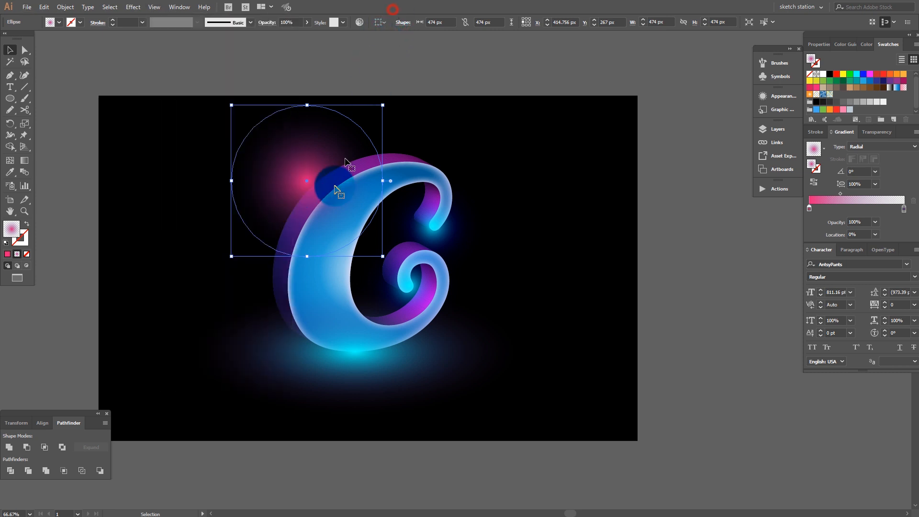
left_click_drag(307, 184, 318, 191)
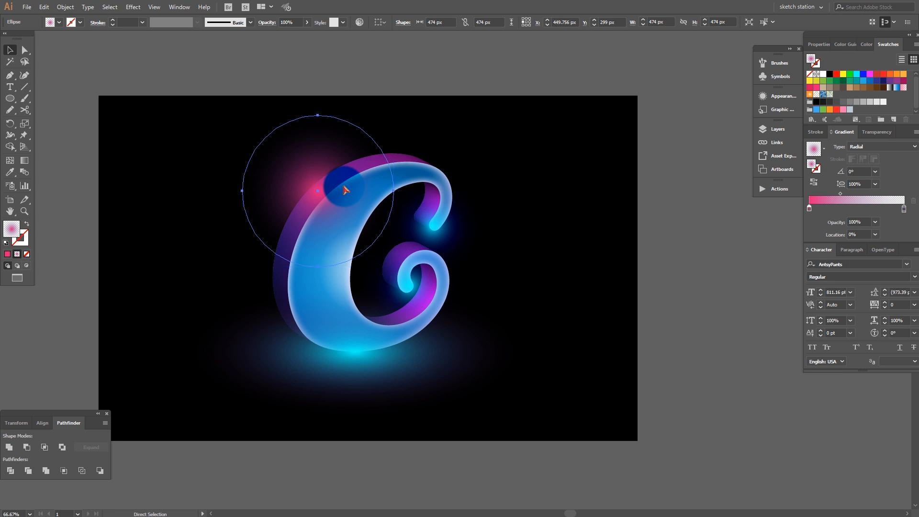
key("ctrl+bracketleft")
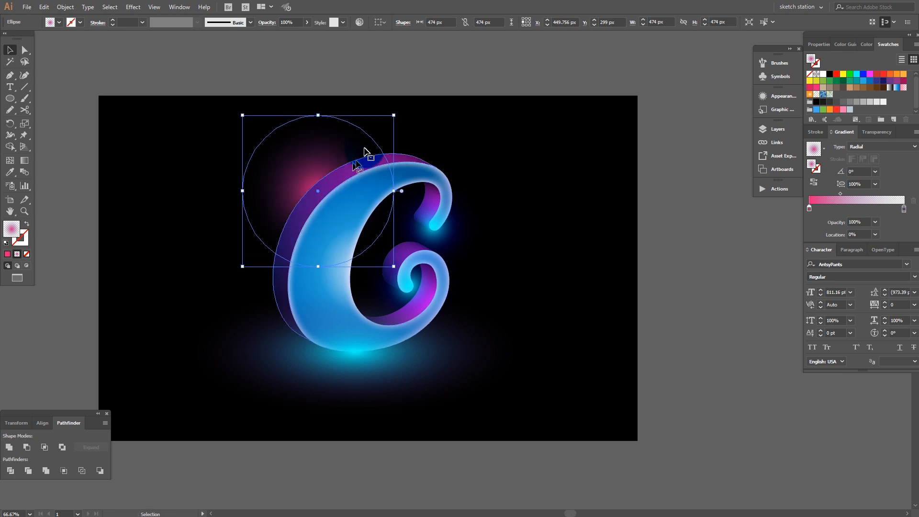
Step: Resize the pink glow circle to about 536 px and position it behind the letter's lower curl
left_click_drag(394, 115, 449, 60)
left_click_drag(315, 163, 323, 227)
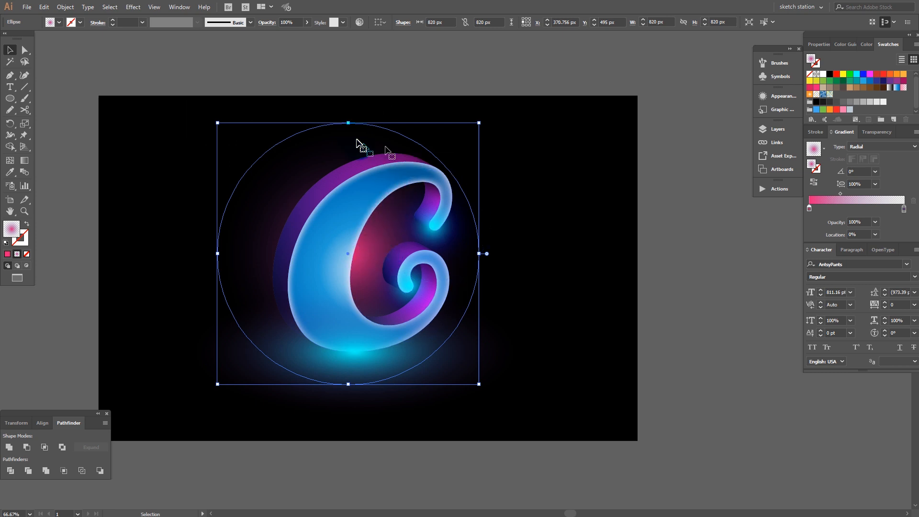
left_click_drag(331, 153, 374, 164)
left_click_drag(527, 137, 478, 182)
mouse_move(372, 239)
left_mouse_down()
mouse_move(410, 247)
mouse_move(386, 246)
left_mouse_up()
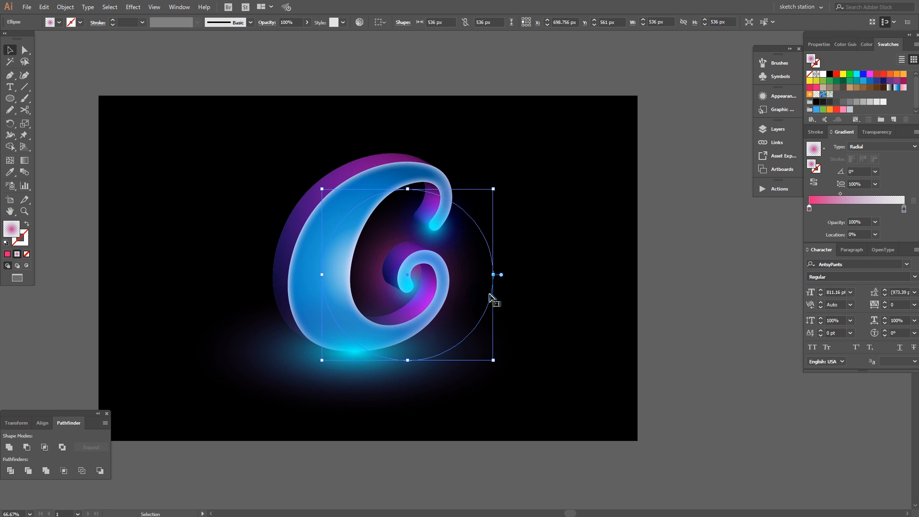
left_click_drag(481, 292, 478, 309)
left_click(667, 363)
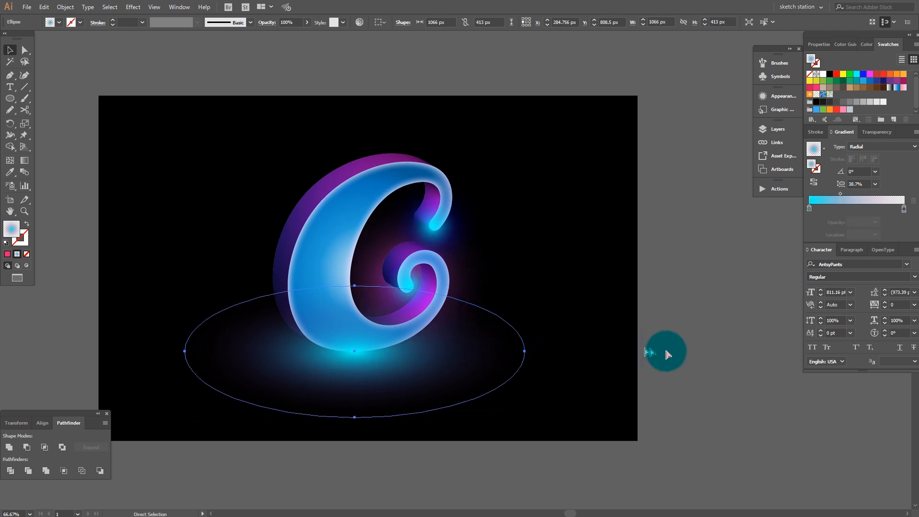
Step: Try pasting a copy of the letter's blue front face and undo the paste
left_click(319, 222)
key("a")
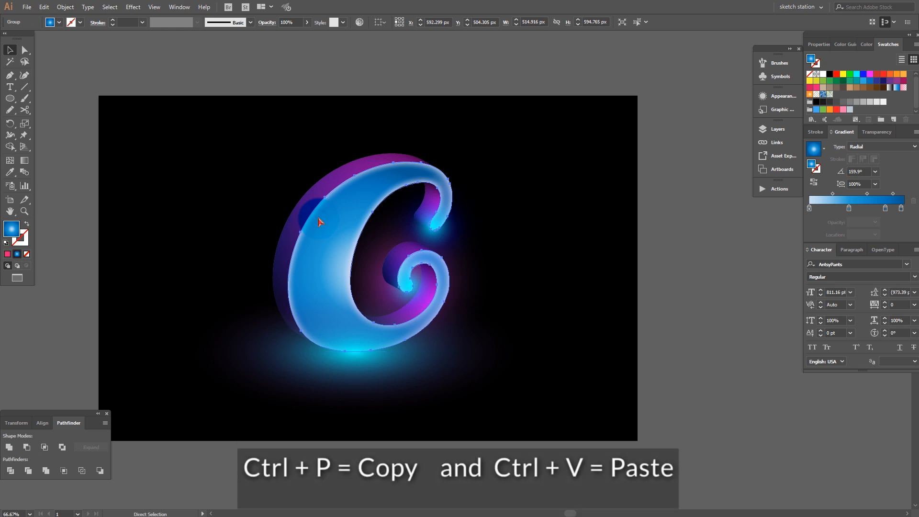
key("ctrl+v")
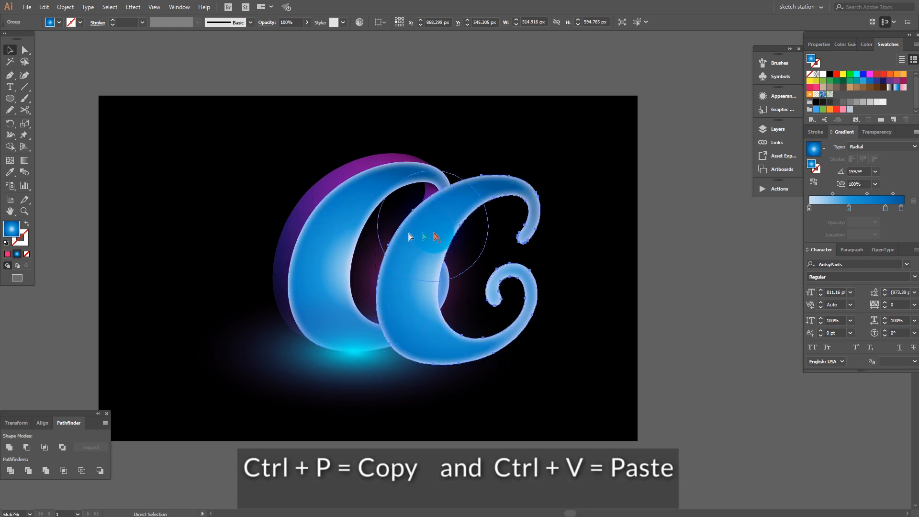
key("ctrl+z")
Step: Copy the letter's front face, paste it in front and flip the copy into a reflection about 170 px tall below the base
left_click(43, 7)
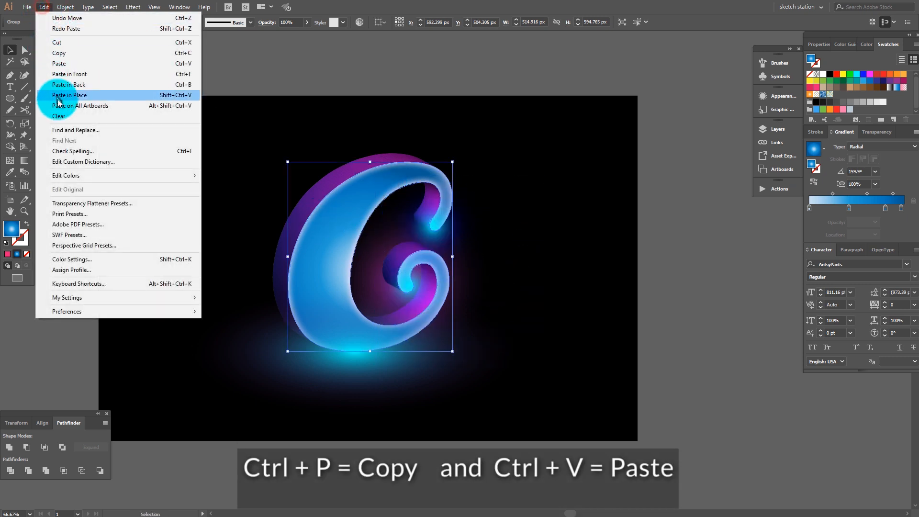
left_click(57, 53)
left_click(43, 8)
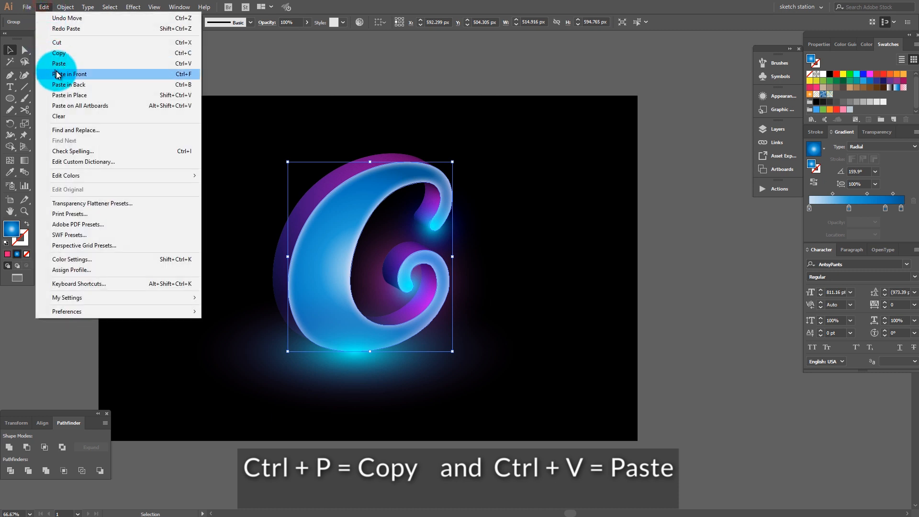
left_click(58, 63)
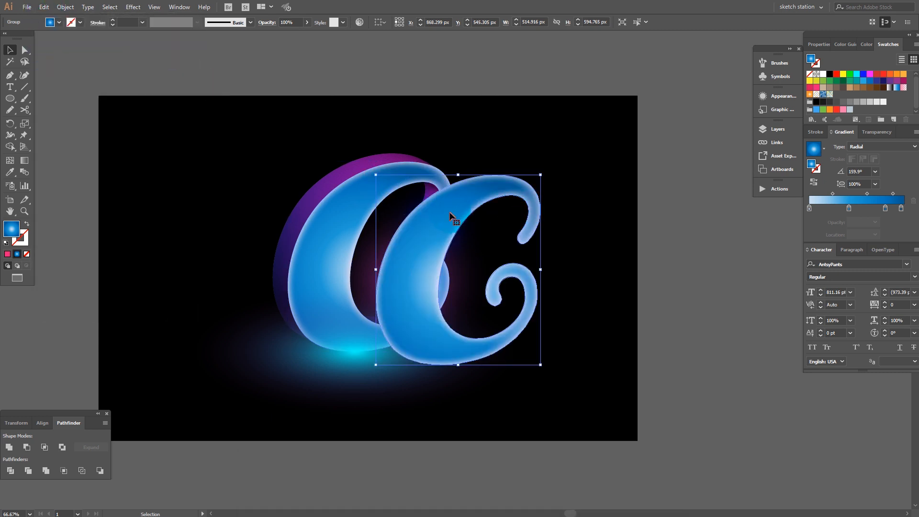
key("ctrl+z")
left_click(44, 7)
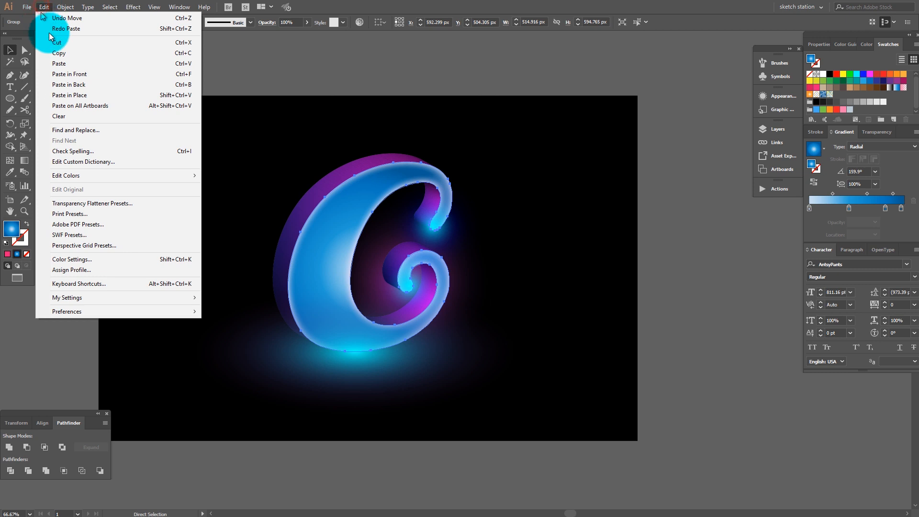
left_click(62, 77)
left_click_drag(372, 162, 370, 406)
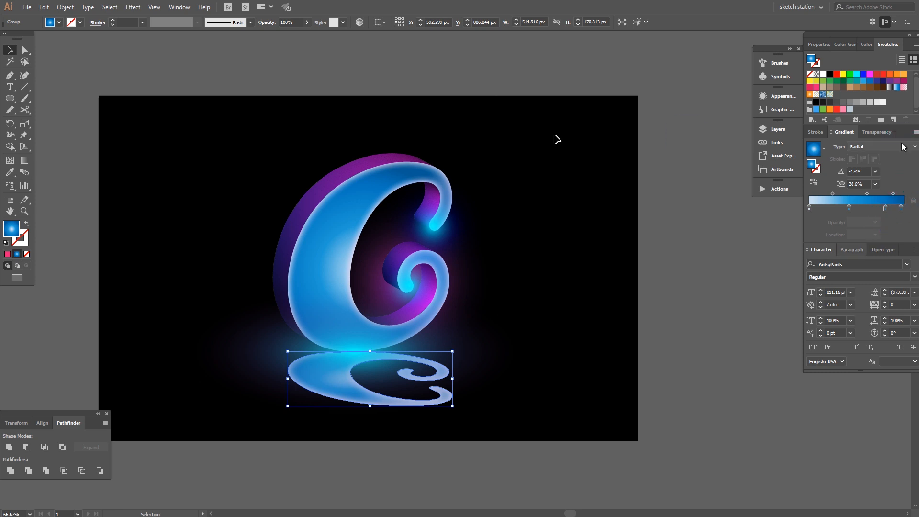
Step: Convert the reflection to grayscale and stretch it downward to about 221 px tall
left_click(40, 7)
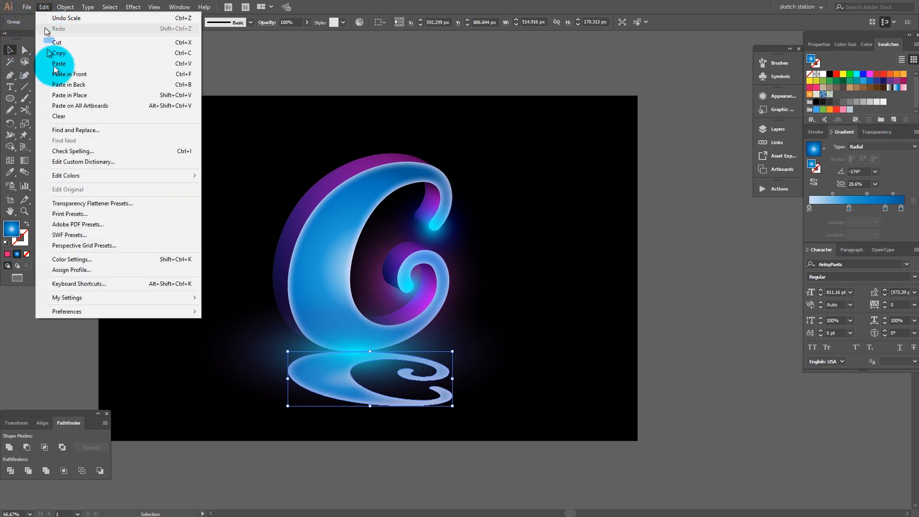
left_click(91, 178)
left_click(249, 254)
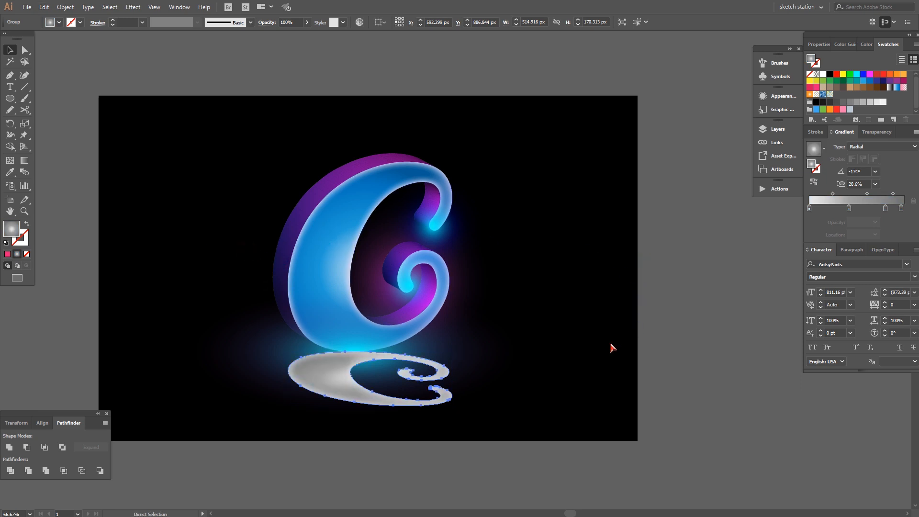
left_click_drag(371, 406, 376, 422)
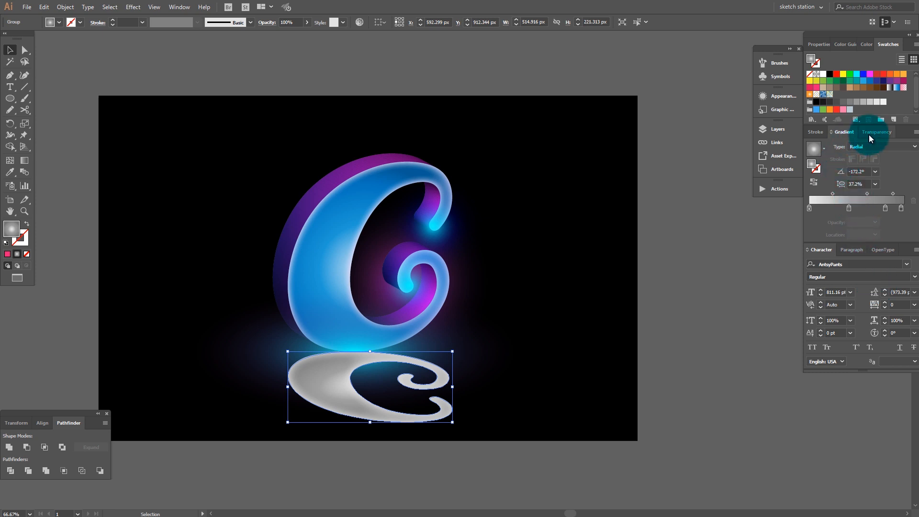
Step: Set the grey reflection's blending mode to Multiply
left_click(870, 135)
left_click(837, 147)
left_click(826, 180)
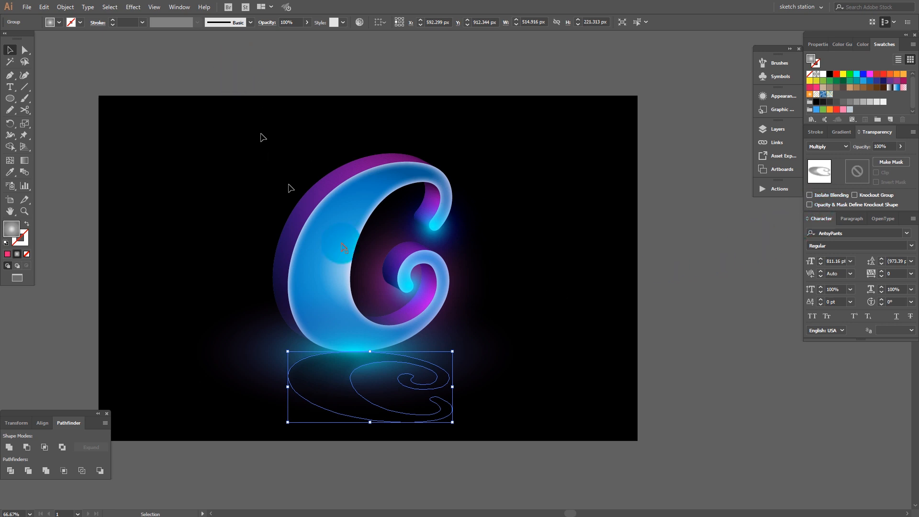
Step: Apply an Outer Glow effect to the reflection with Multiply mode, 78% opacity and 5 px blur, and deselect it
left_click(114, 8)
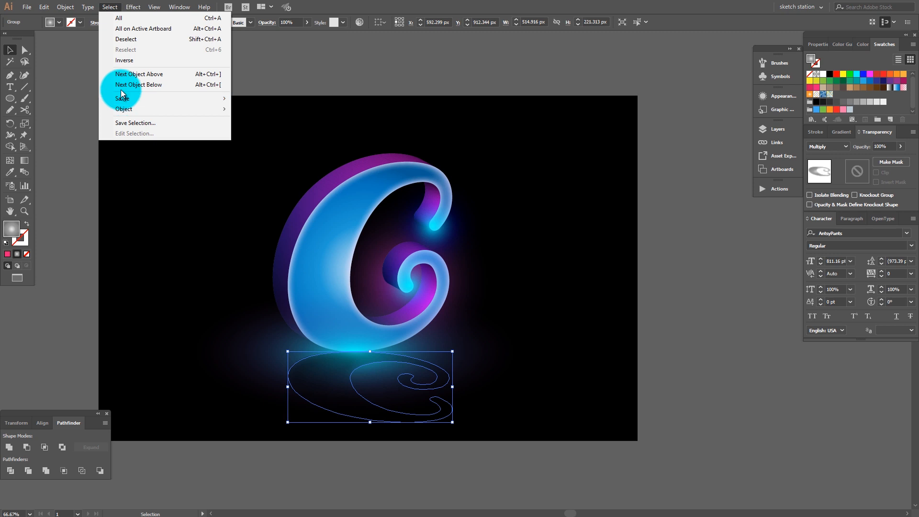
mouse_move(134, 8)
mouse_move(149, 116)
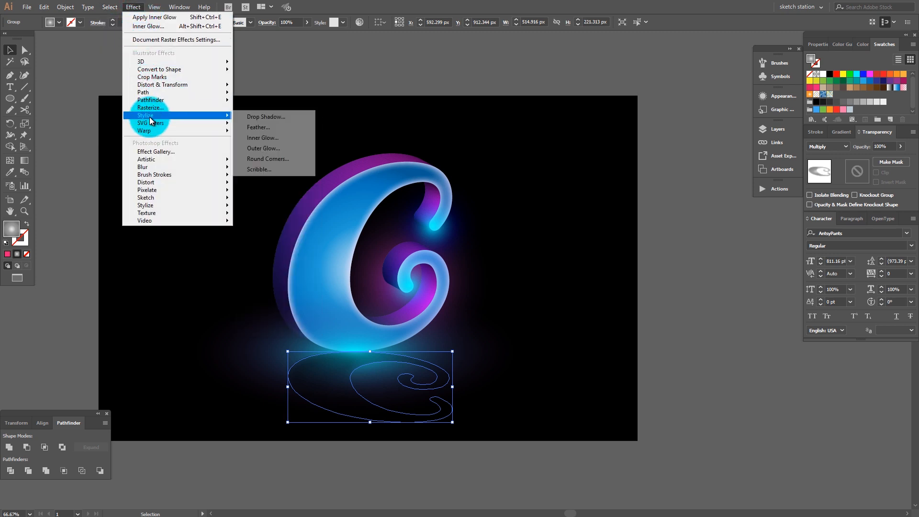
left_click(258, 149)
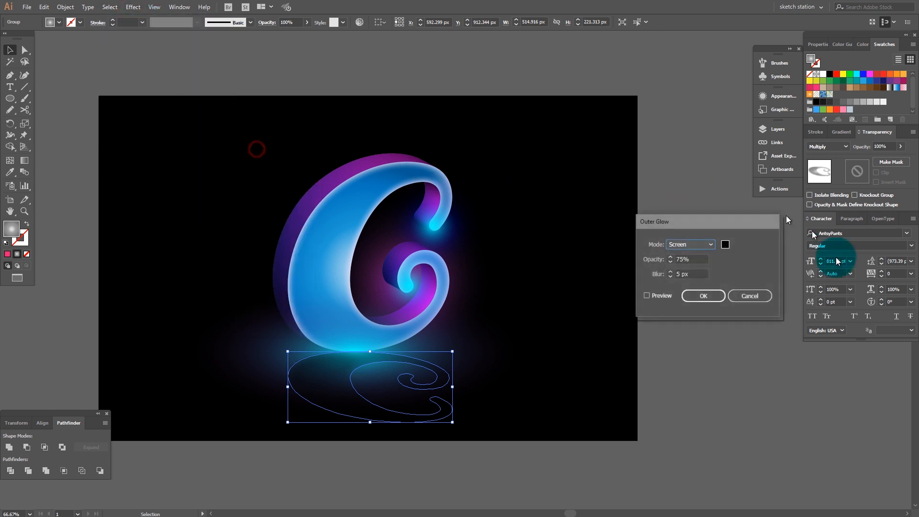
left_click(690, 245)
left_click(688, 267)
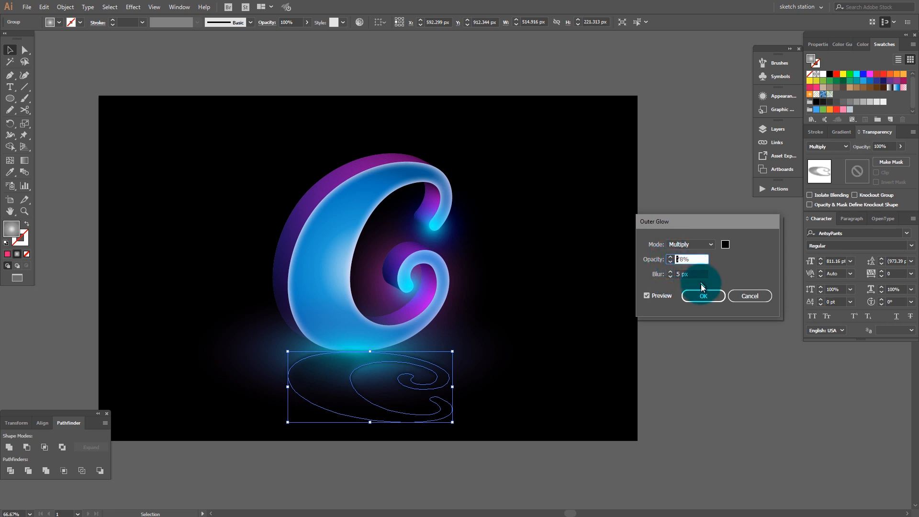
left_click(703, 296)
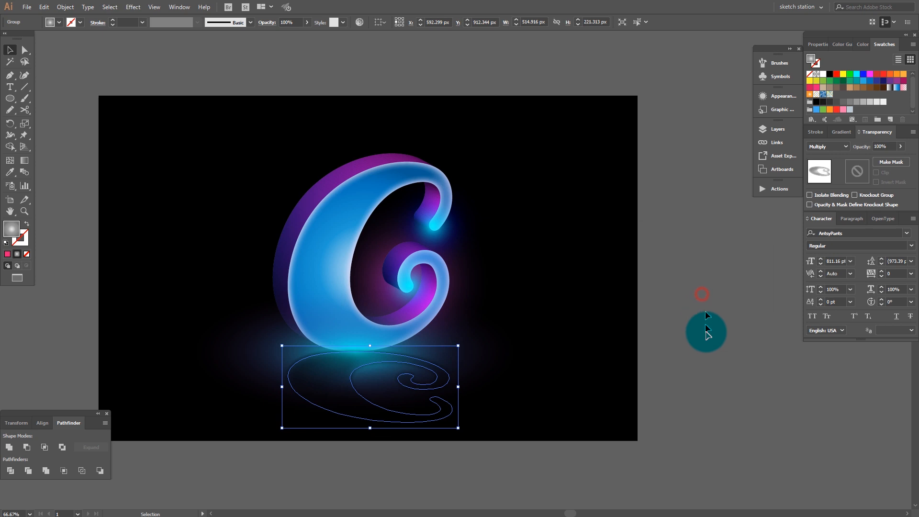
left_click(722, 328)
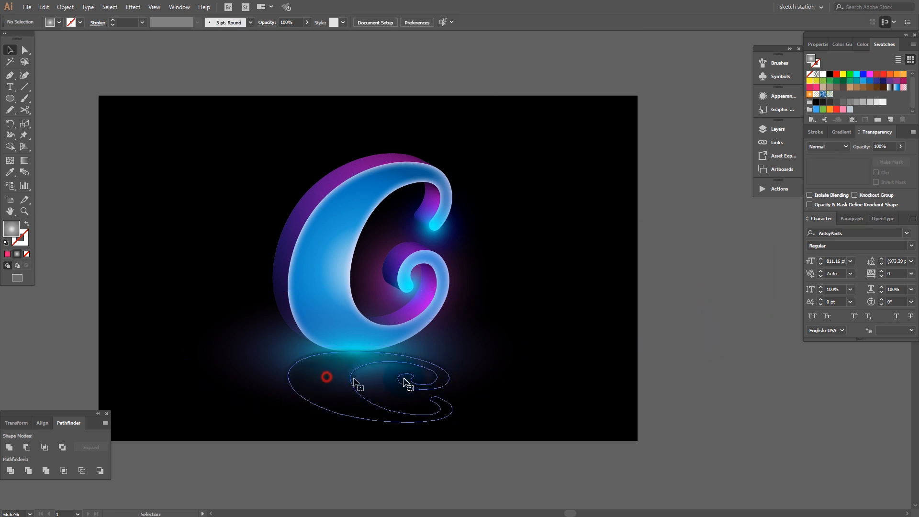
Step: Set the reflection's blending mode to Overlay after trying another mode, and reduce its opacity to 50%
left_click(326, 377)
left_click(845, 146)
left_click(834, 201)
left_click(827, 147)
left_click(831, 242)
key("ctrl")
left_click(725, 360, "ctrl")
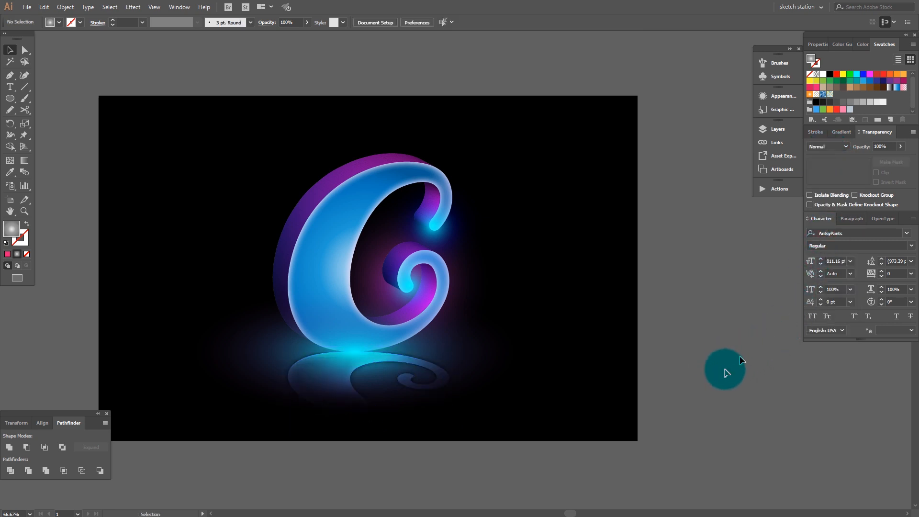
left_click(339, 381)
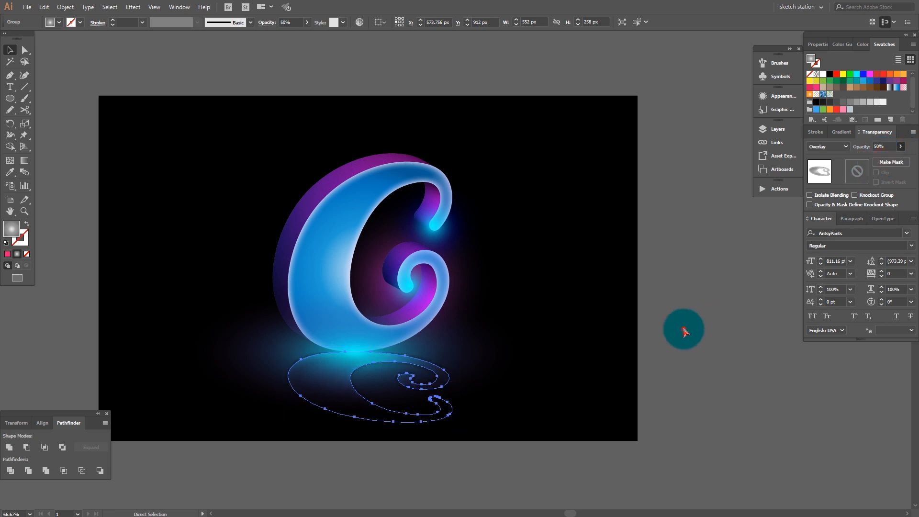
Step: Stretch the reflection further downward to about 556 px wide and 304 px tall, and deselect it
left_click(728, 334, "ctrl")
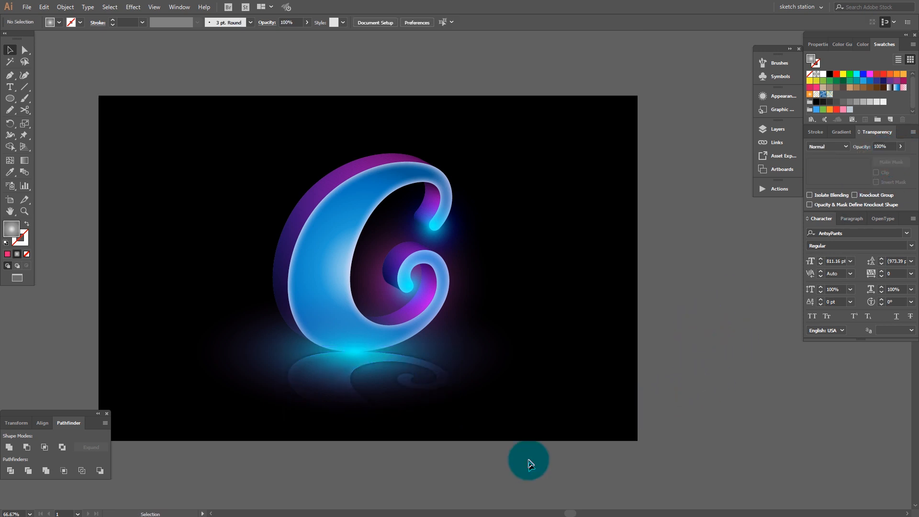
left_click(333, 386)
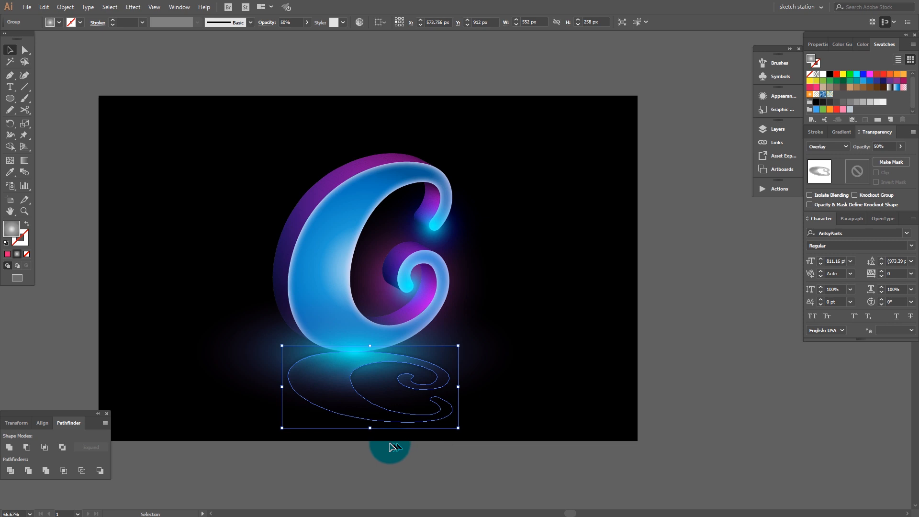
left_click_drag(369, 427, 366, 433)
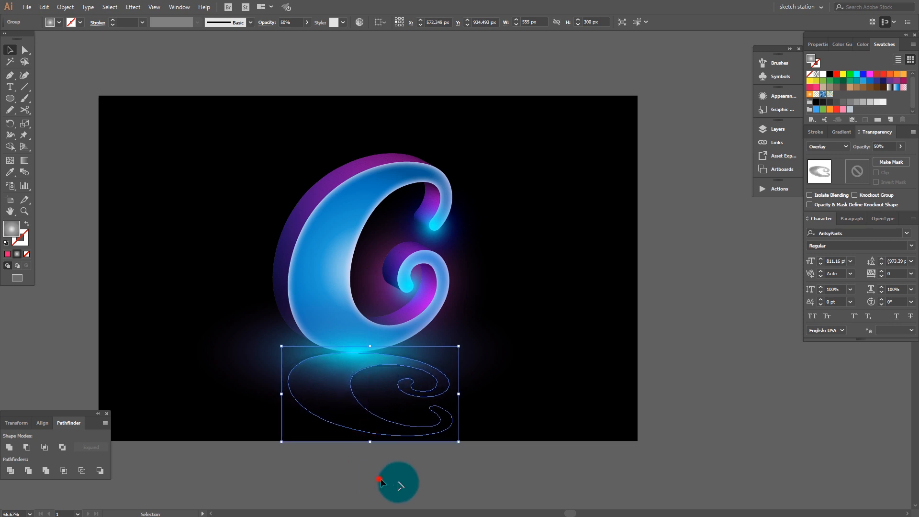
left_click(379, 479)
left_click(345, 410)
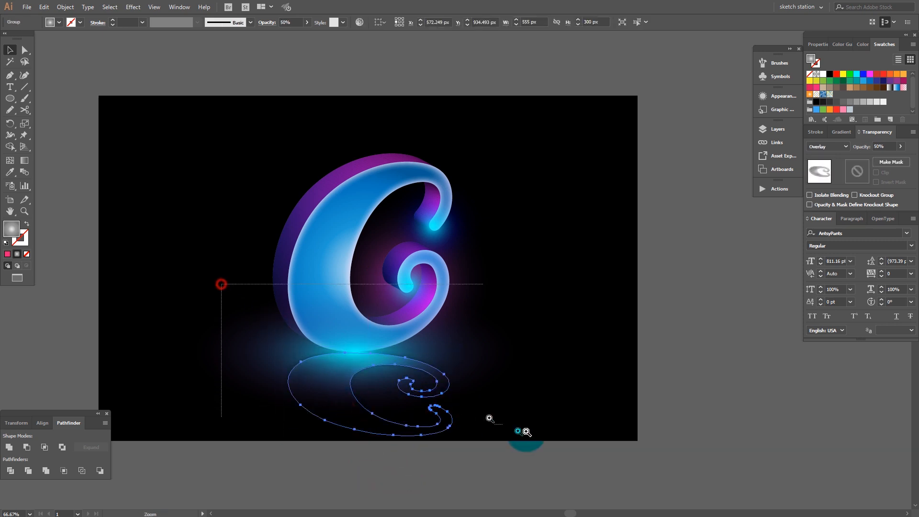
left_click_drag(527, 432, 529, 431)
left_click_drag(443, 235, 447, 244)
key("a")
key("v")
key("ctrl+0")
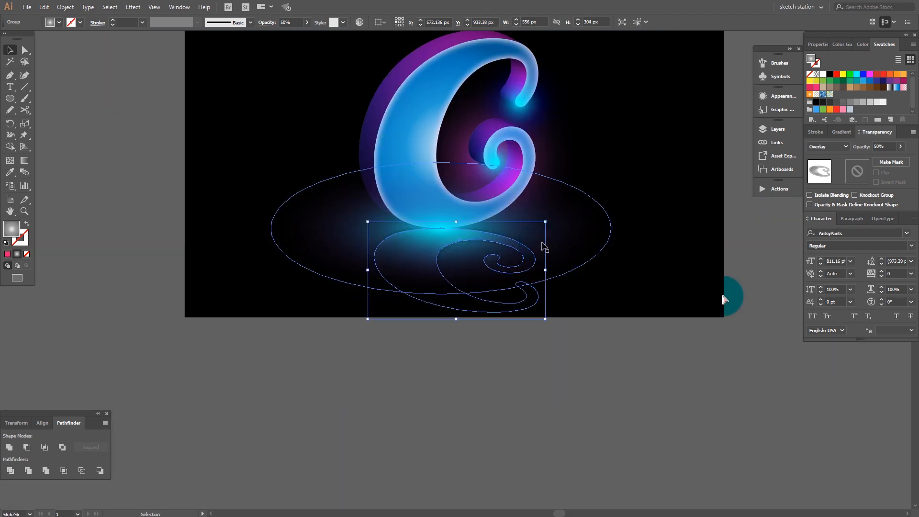
left_click(636, 360)
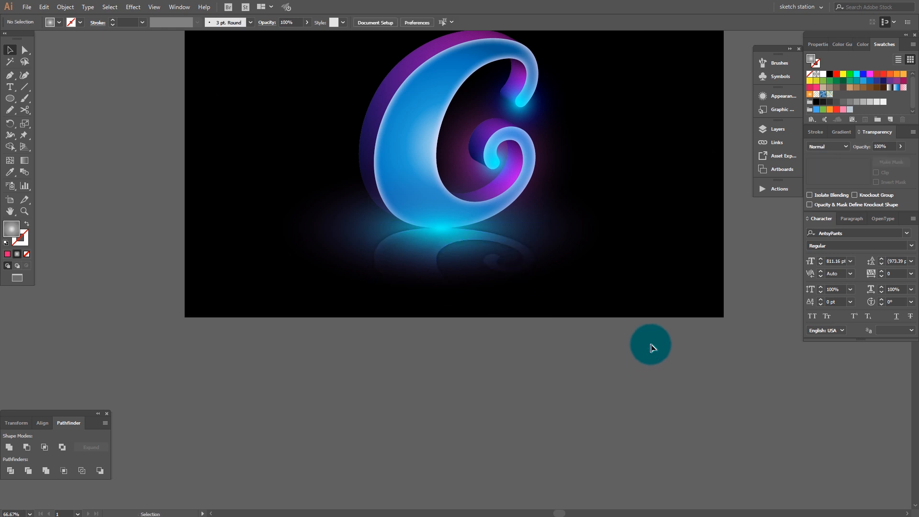
left_click(438, 294)
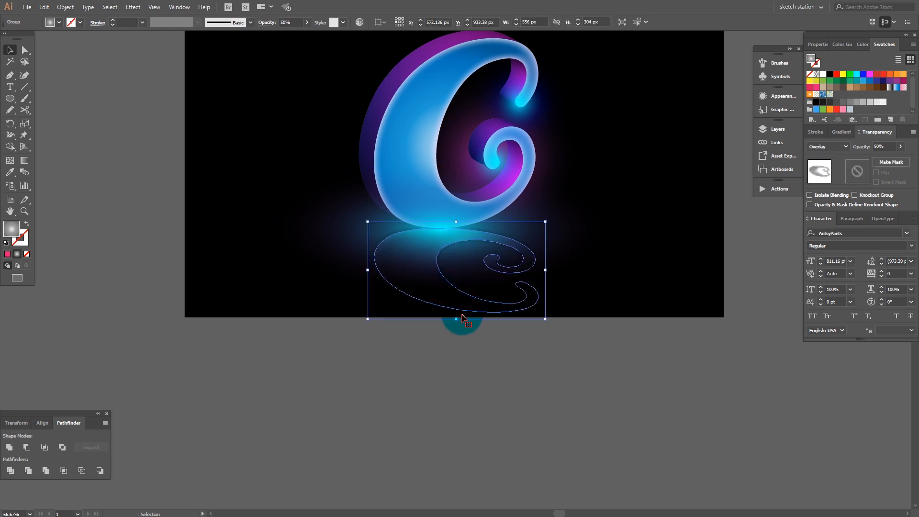
left_click_drag(455, 319, 453, 360)
left_click(639, 407)
key("ctrl+z")
left_click(559, 357)
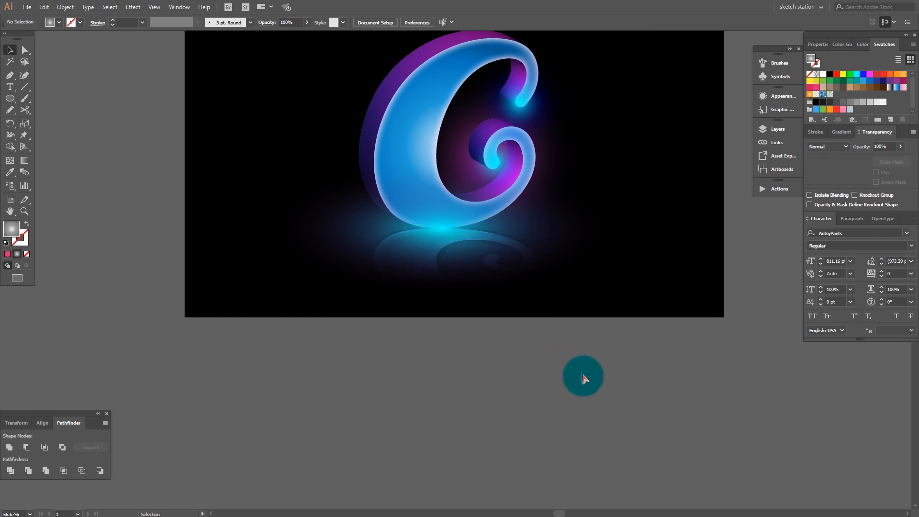
Step: Reduce the reflection's opacity to 11% and deselect it
left_click(420, 285)
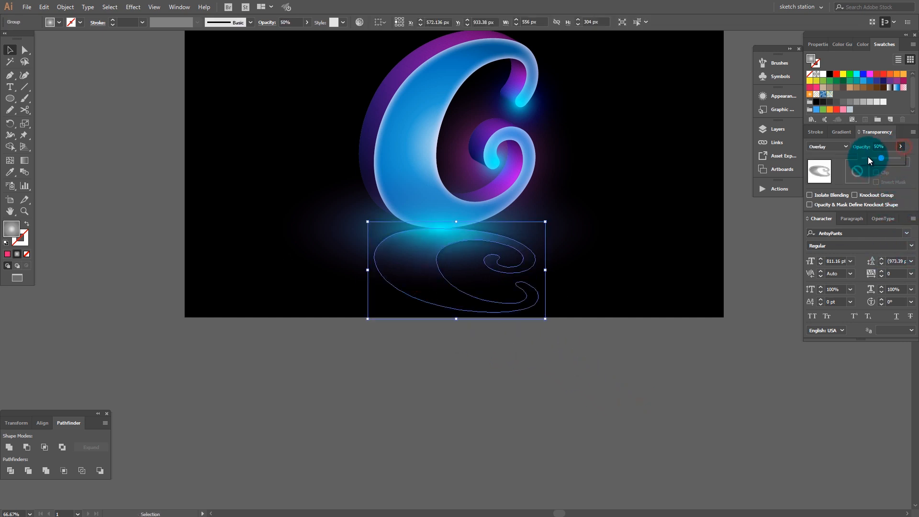
left_click(423, 368)
left_click_drag(516, 383, 468, 413)
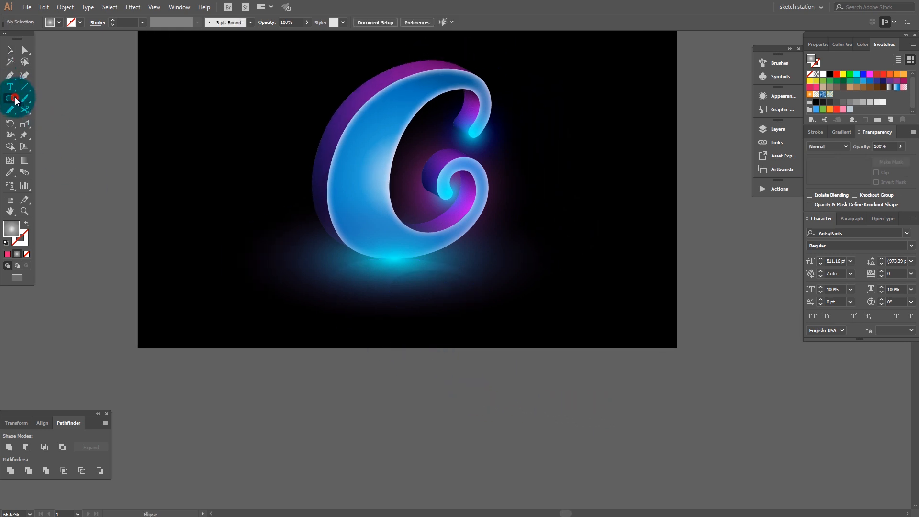
key("alt")
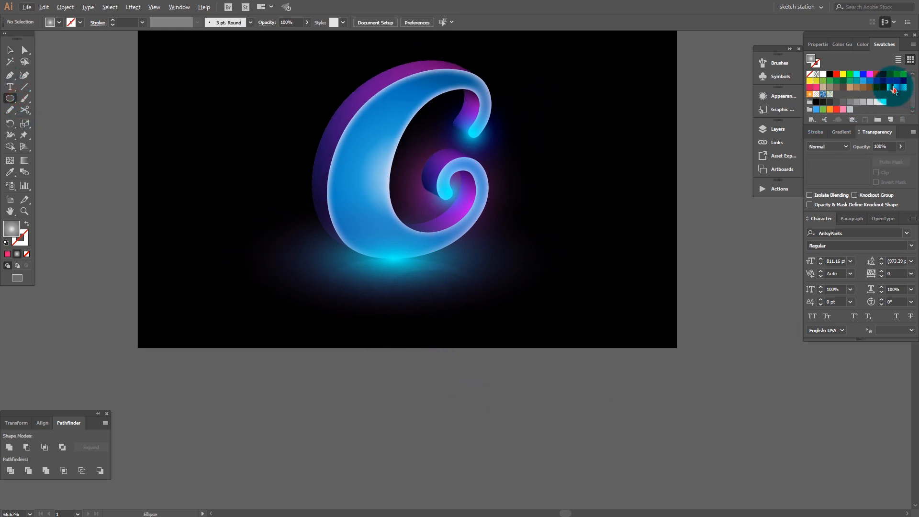
left_click_drag(384, 153, 495, 233)
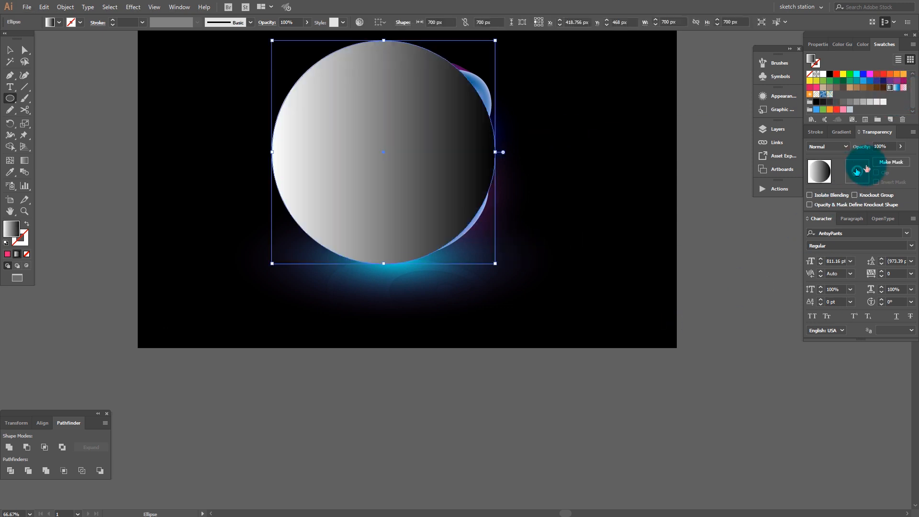
key("ctrl+z")
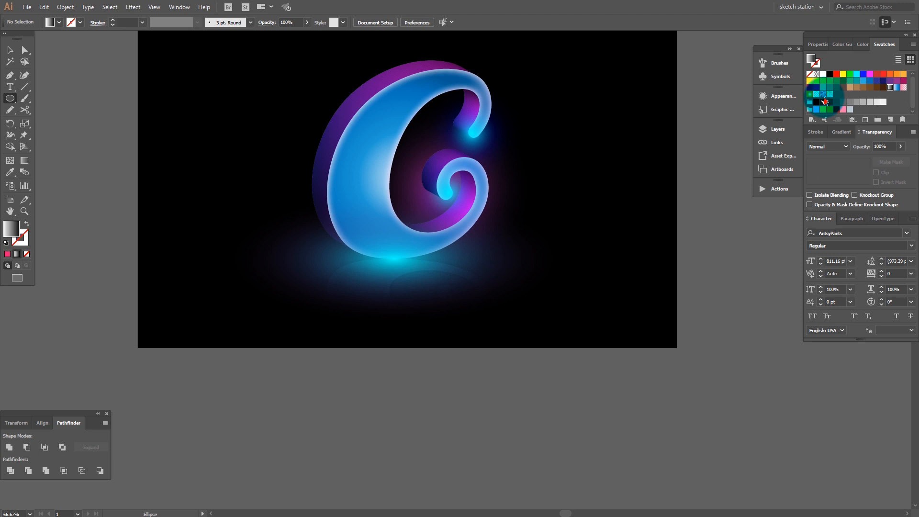
Step: Bring a blue floor glow ellipse to the front and shrink it about its centre to about 421 by 163 px
left_click(406, 290)
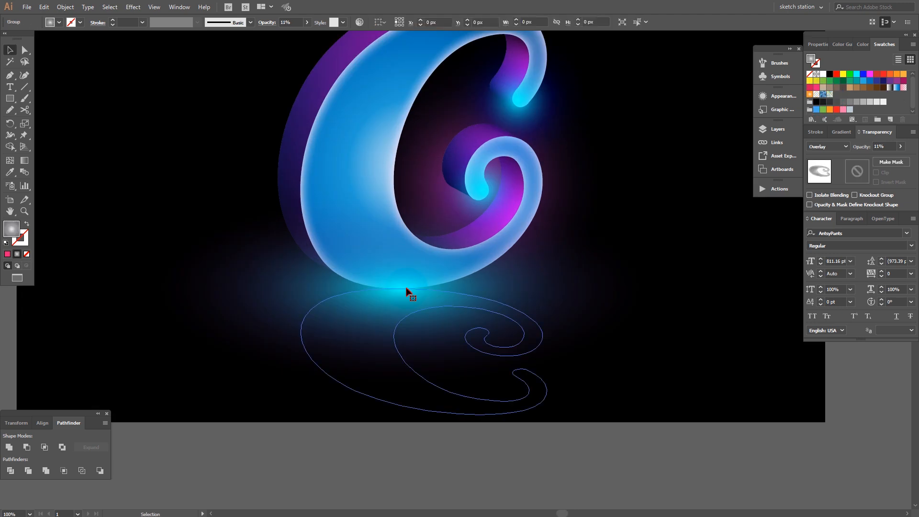
left_click(395, 272)
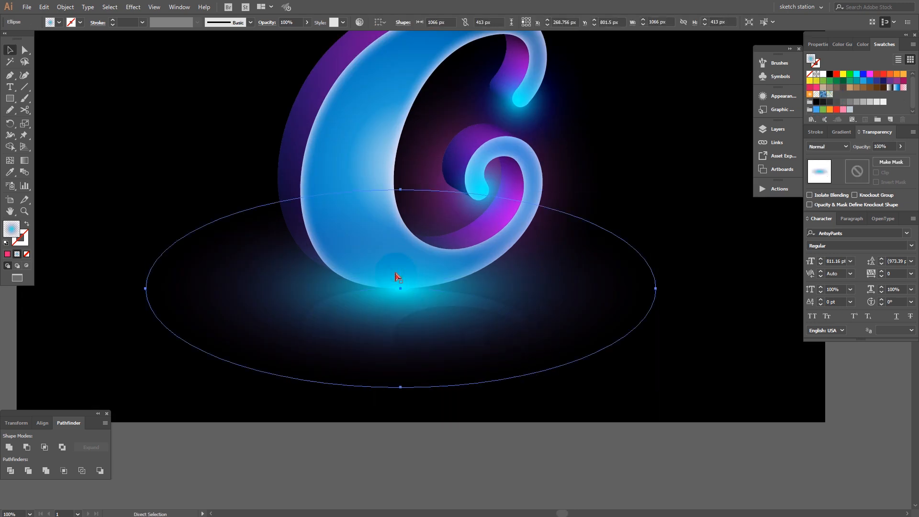
key("ctrl+[")
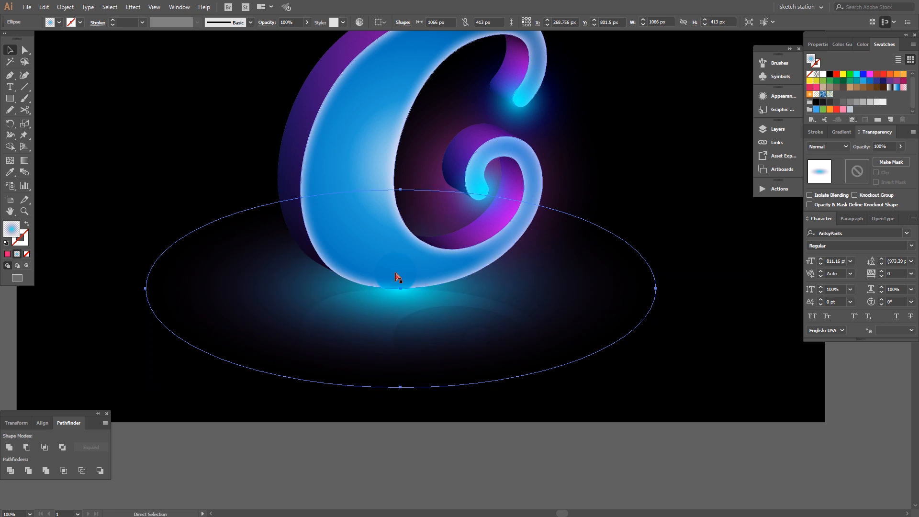
key("ctrl+]")
key("ctrl+shift+]")
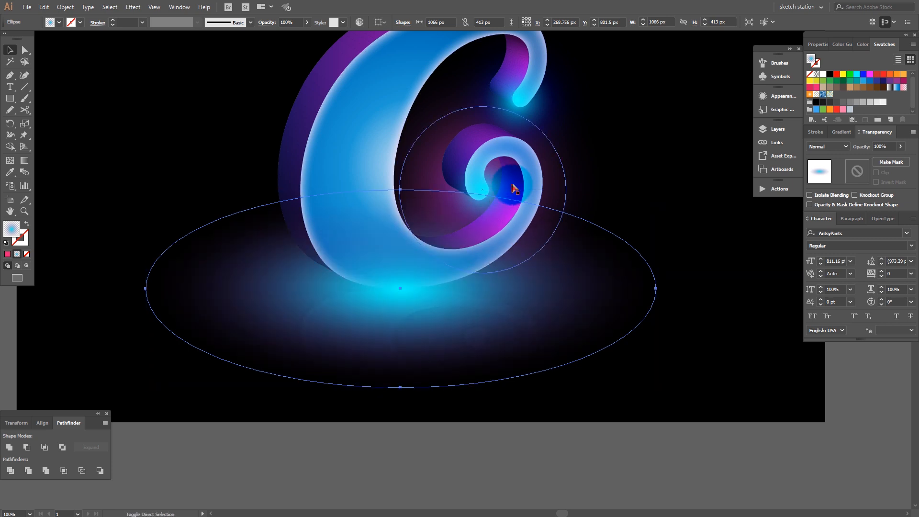
left_click_drag(656, 189, 501, 249)
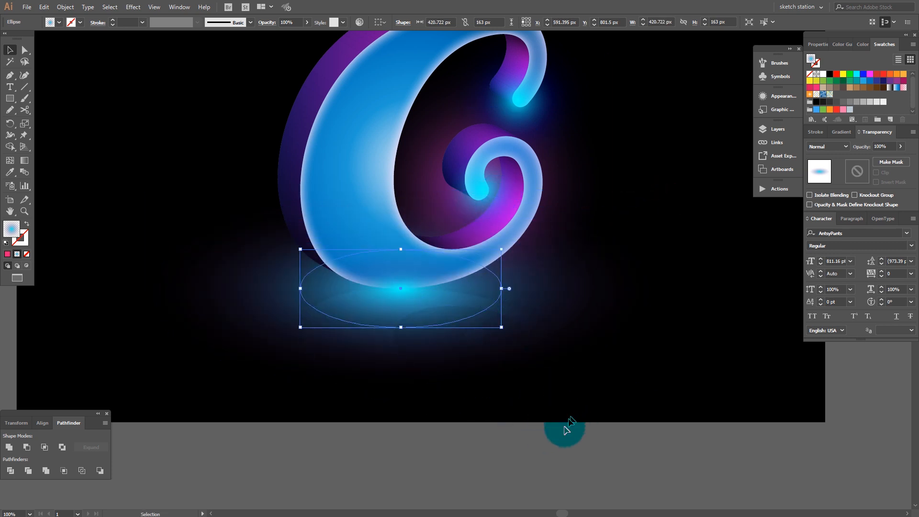
left_click(557, 442)
left_click_drag(523, 426, 414, 407)
Step: Widen the large floor glow ellipse on both sides about its centre and deselect it
key("ctrl+0")
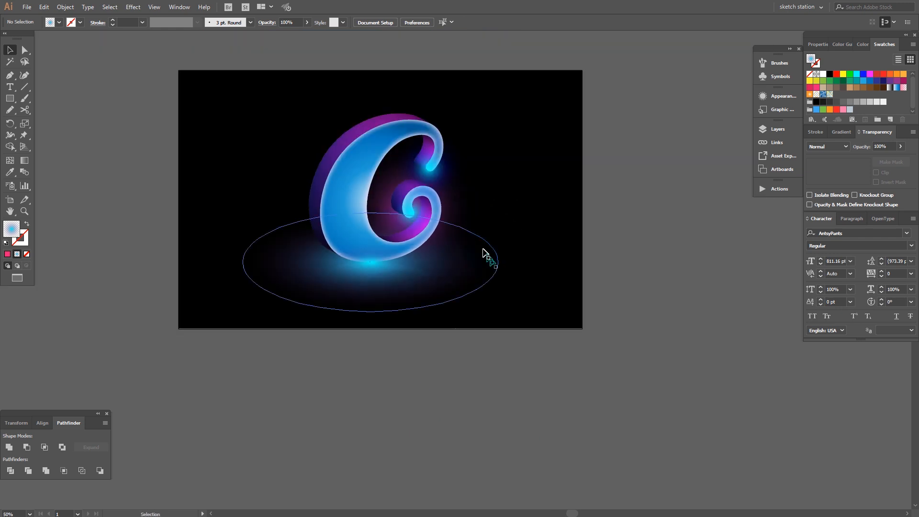
left_click(454, 275)
left_click_drag(498, 212, 554, 210)
left_click(563, 374)
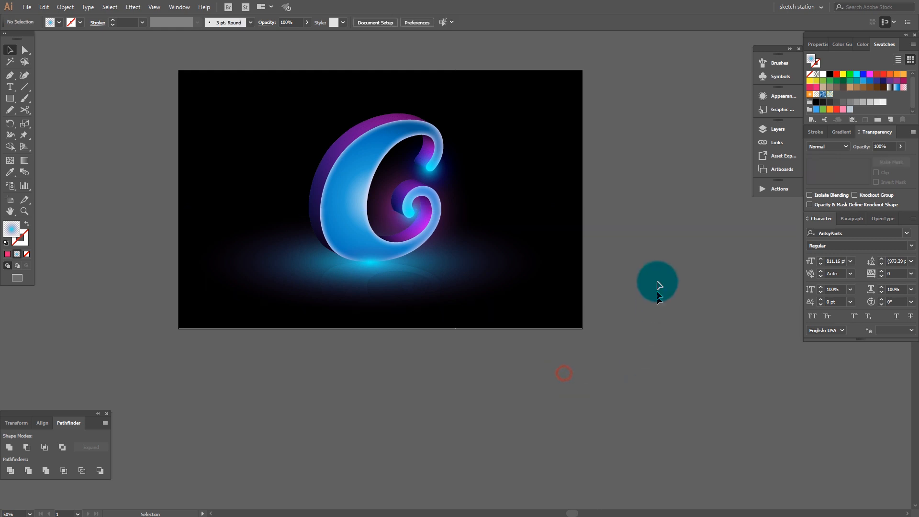
left_click_drag(652, 238, 615, 265)
key("a")
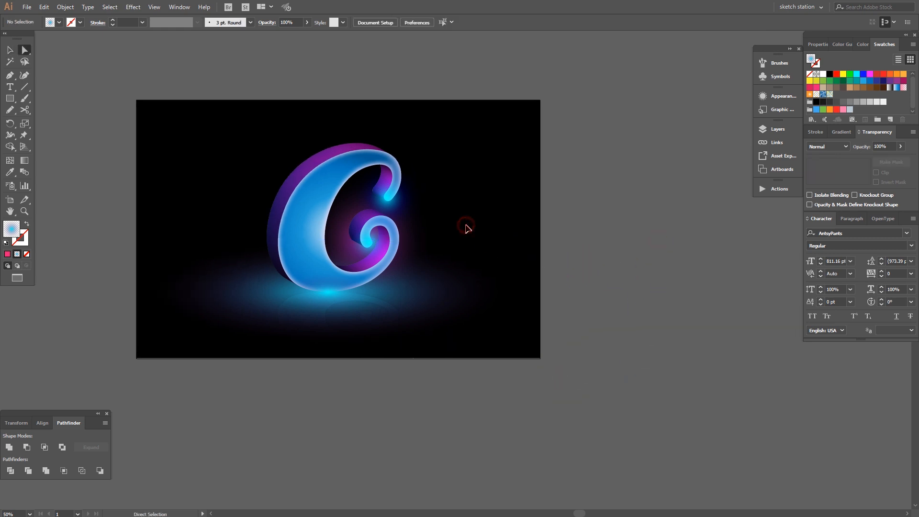
left_click(466, 228)
left_click(591, 251)
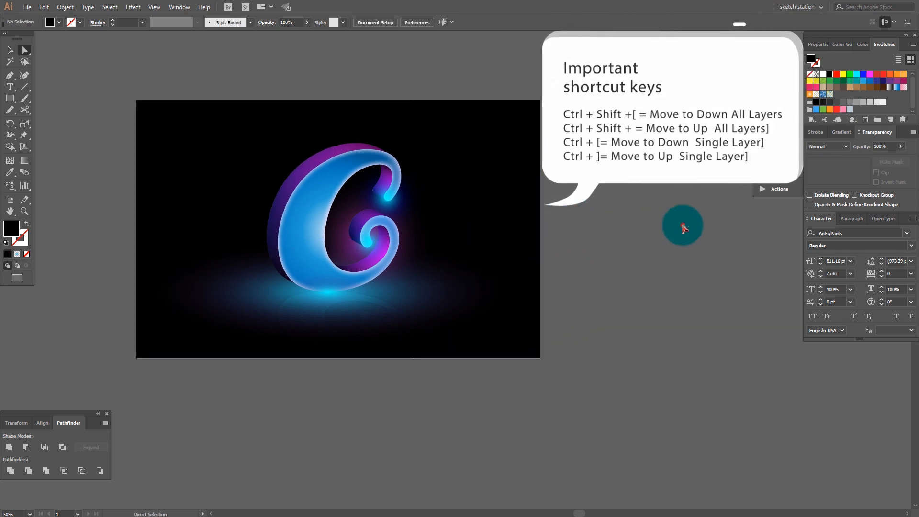
left_click(347, 244)
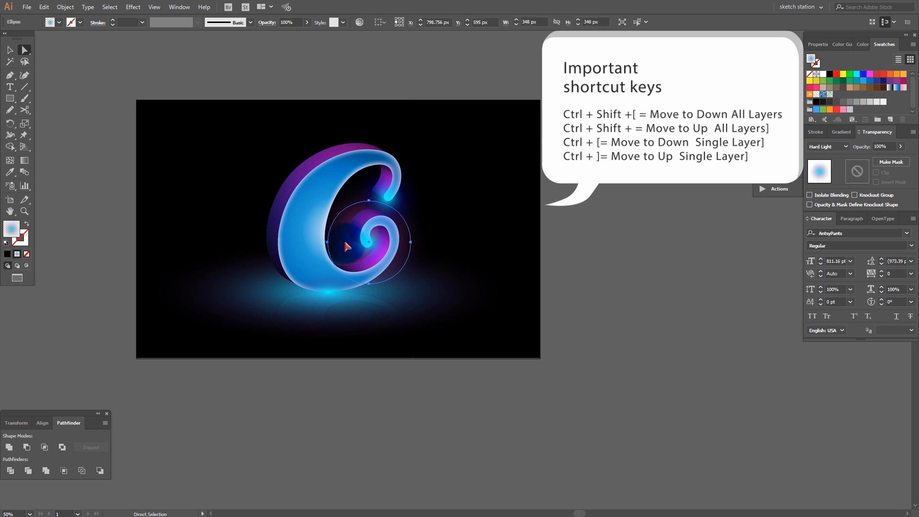
key("v")
left_click_drag(328, 200, 180, 134)
key("ctrl+z")
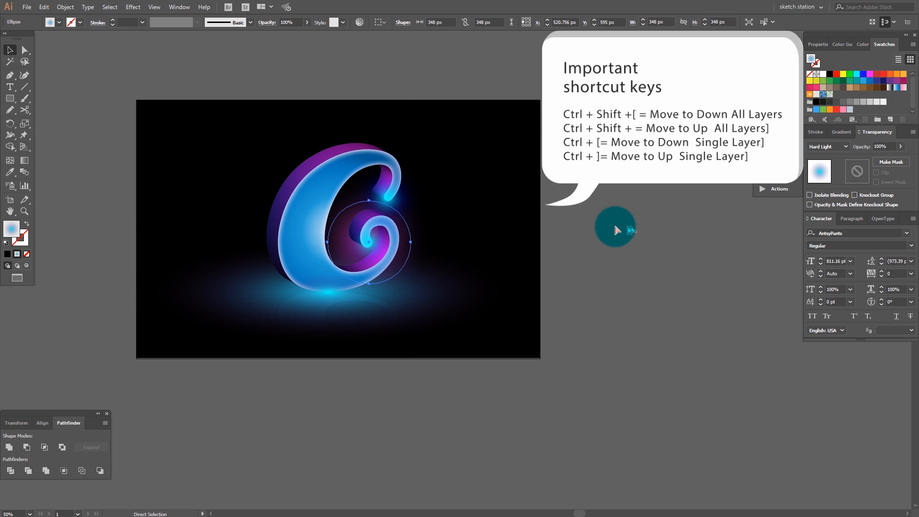
key("a")
left_click(355, 197)
left_click_drag(357, 196, 339, 194)
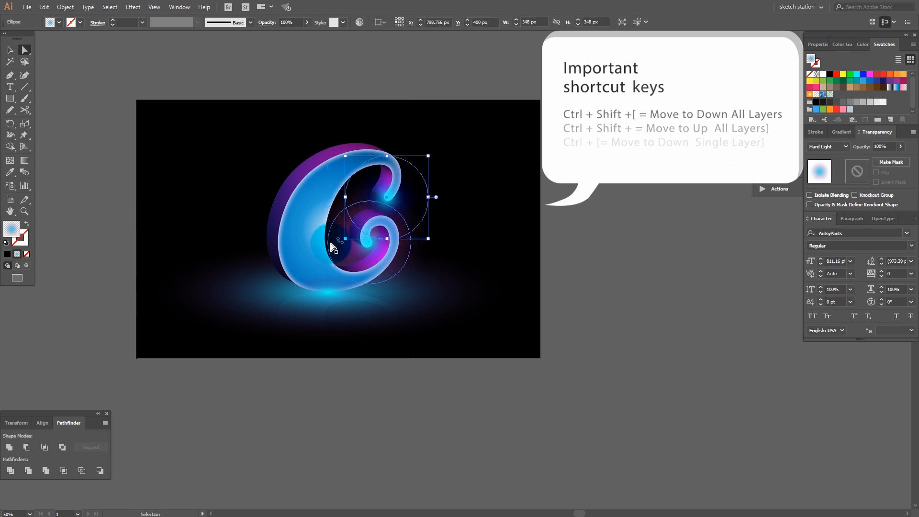
key("ctrl+z")
left_click_drag(326, 242, 297, 221)
key("ctrl+z")
Step: Position a Hard Light glow circle in the letter's opening and enlarge it about its centre to 1200 px in diameter
left_click_drag(353, 244, 327, 207)
key("v")
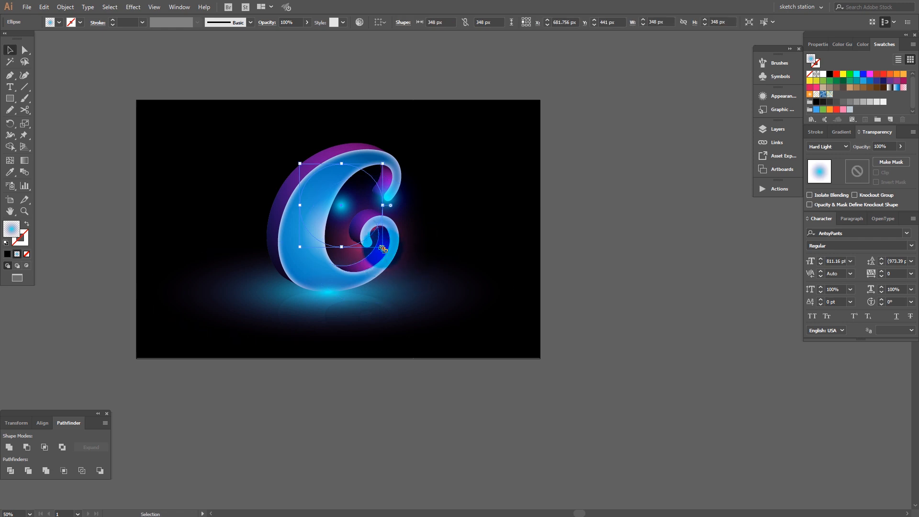
left_click_drag(487, 329, 556, 356)
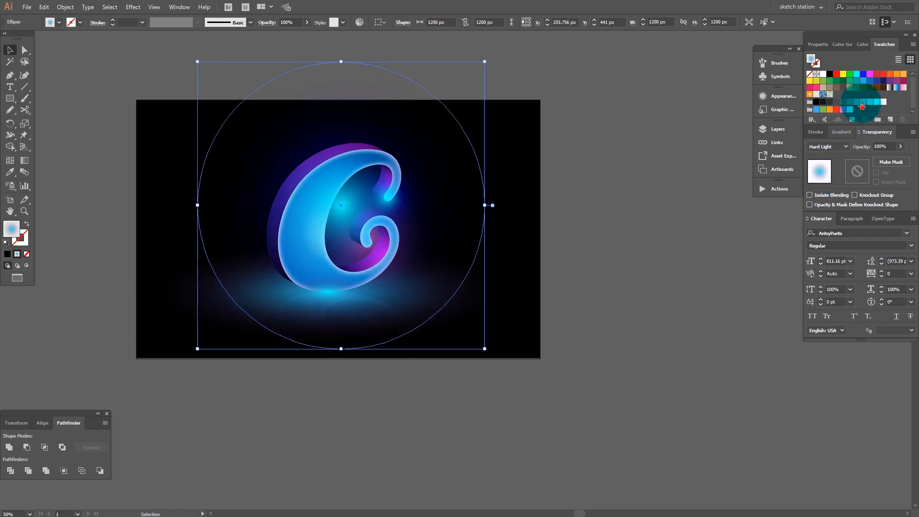
Step: Change the centre colour stop of the large circle's radial gradient to white
left_click(856, 103)
left_click(826, 98)
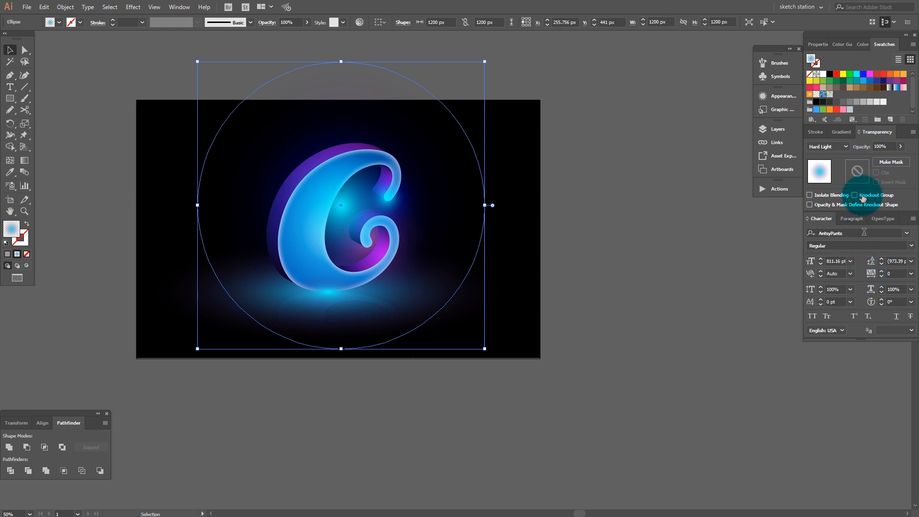
left_click(842, 132)
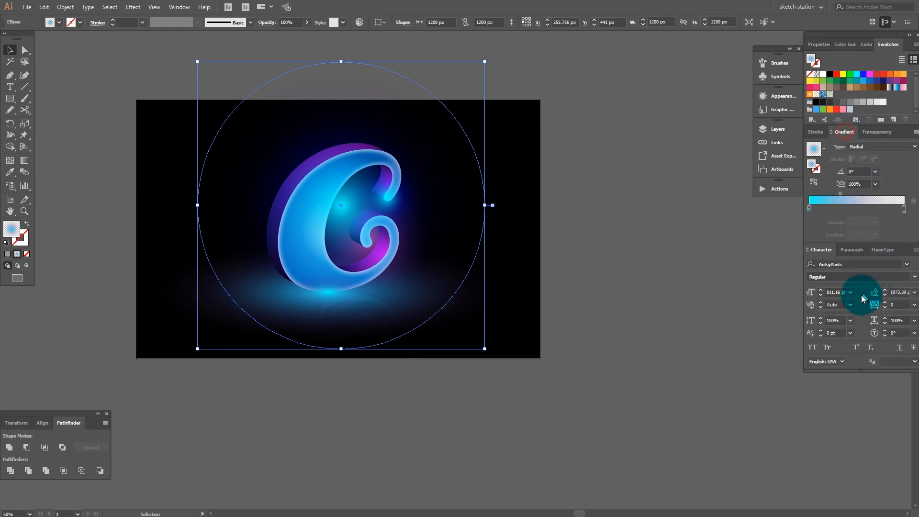
double_click(808, 209)
left_click(795, 241)
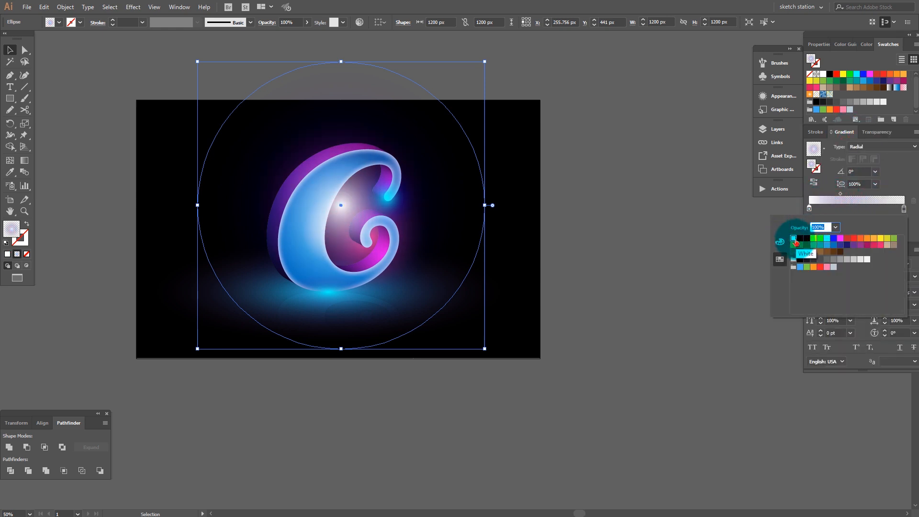
Step: Set the transparent outer stop of the circle's gradient to dark blue R=27 G=20 B=100
left_click(904, 209)
left_click(903, 211)
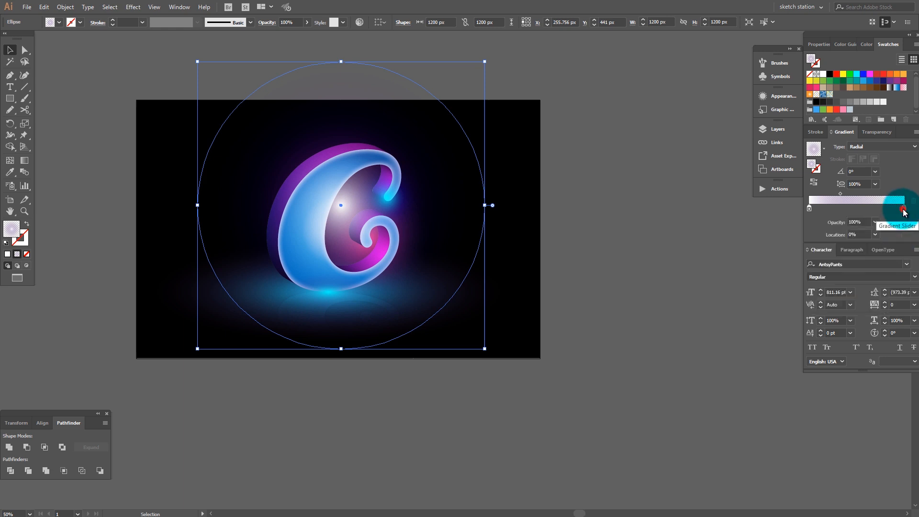
double_click(903, 211)
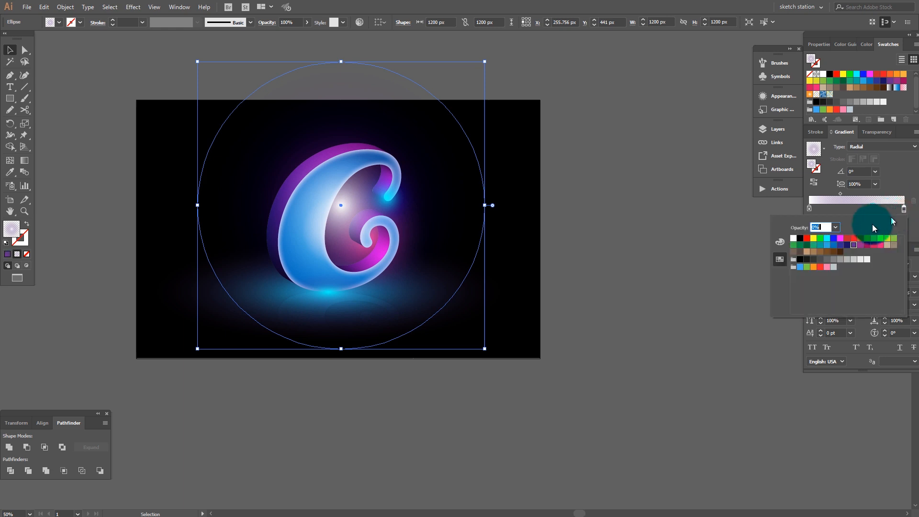
left_click(848, 245)
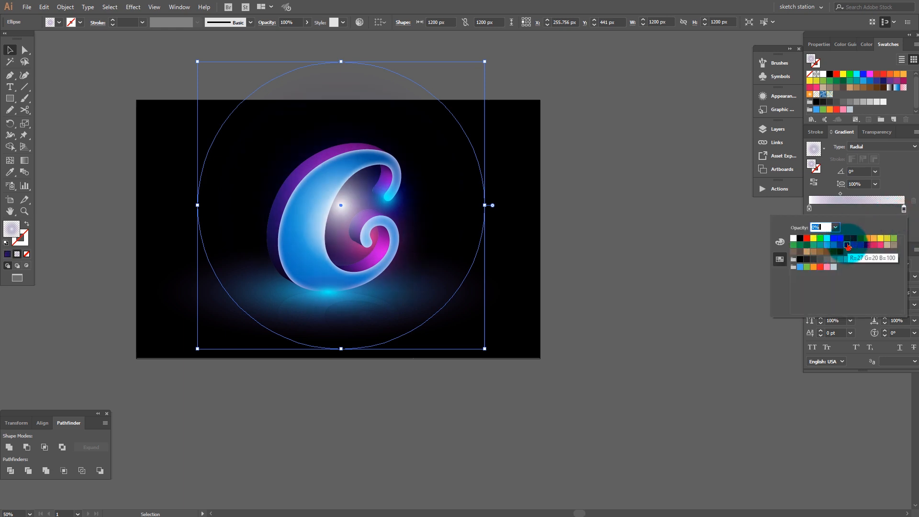
left_click(450, 139)
Step: Enlarge the white glow circle to about 1716 px and position it behind the letter, shifted toward the letter's left side
key("a")
key("v")
left_click_drag(484, 61, 546, 1)
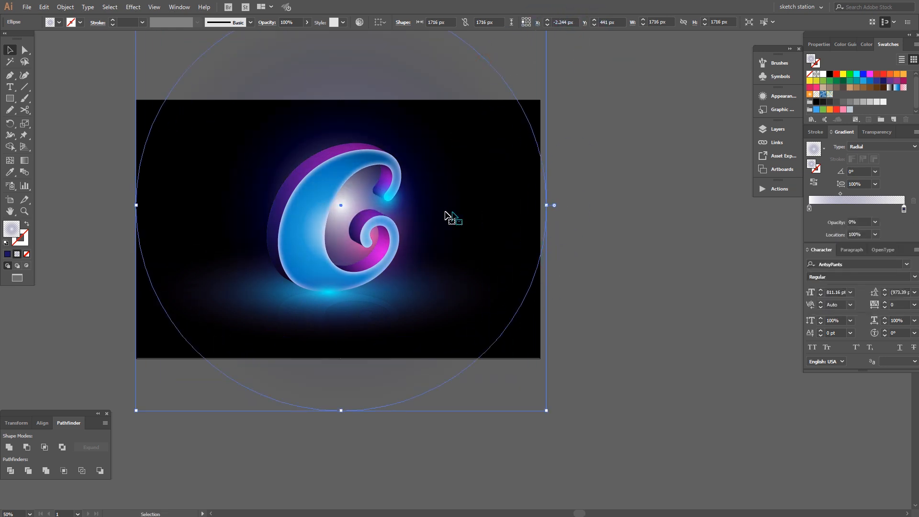
left_click_drag(450, 158, 414, 173)
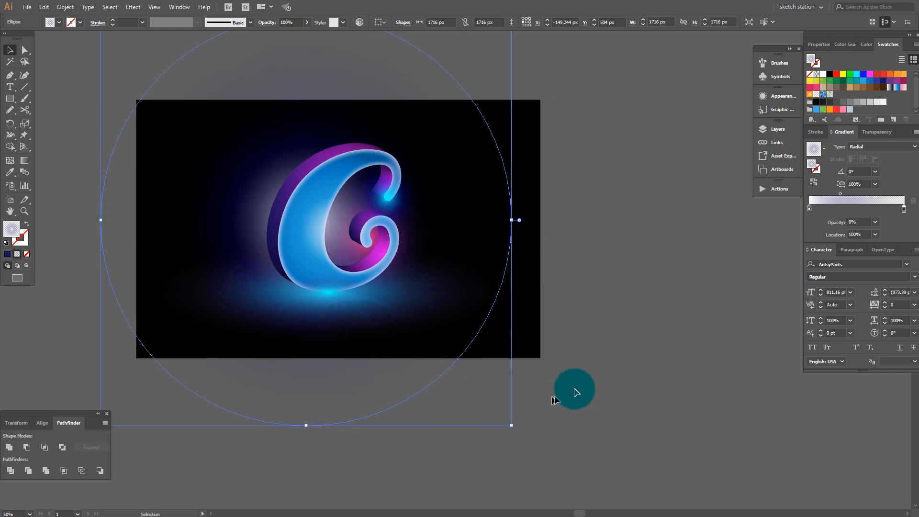
Step: Stretch the white glow circle into an ellipse of about 3036 × 2078 px and centre it behind the letter's opening
left_click_drag(511, 425, 669, 468)
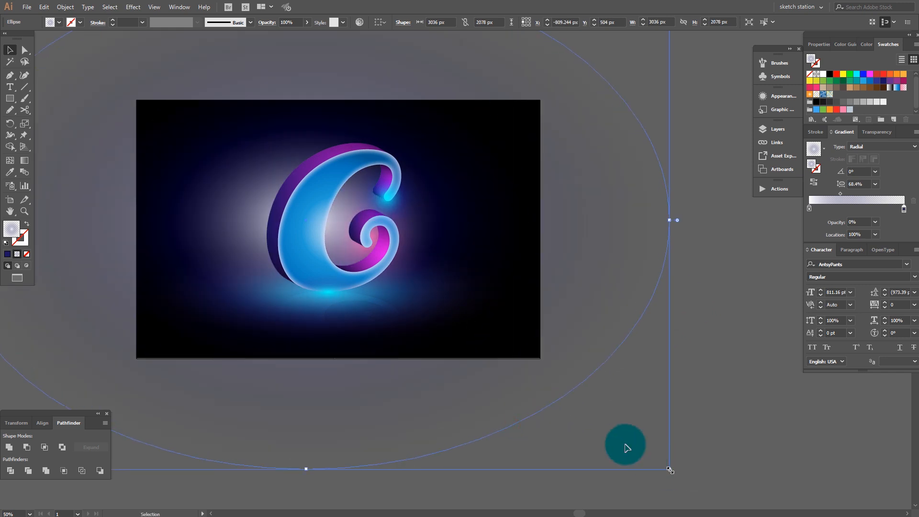
left_click_drag(569, 211, 607, 212)
left_click_drag(537, 254, 519, 241)
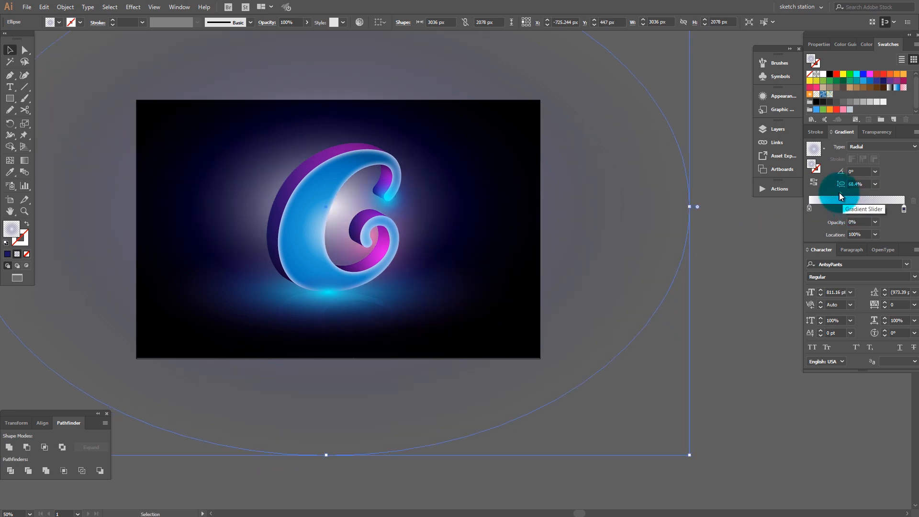
left_click(839, 192)
left_click_drag(905, 211, 811, 210)
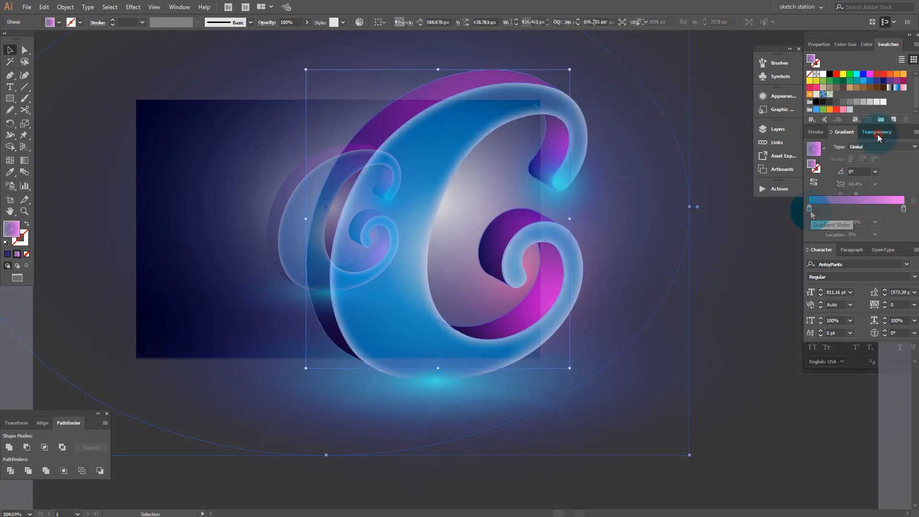
Step: Set the blending mode of the letter's purple extruded sides to Soft Light
left_click(876, 132)
left_click(832, 148)
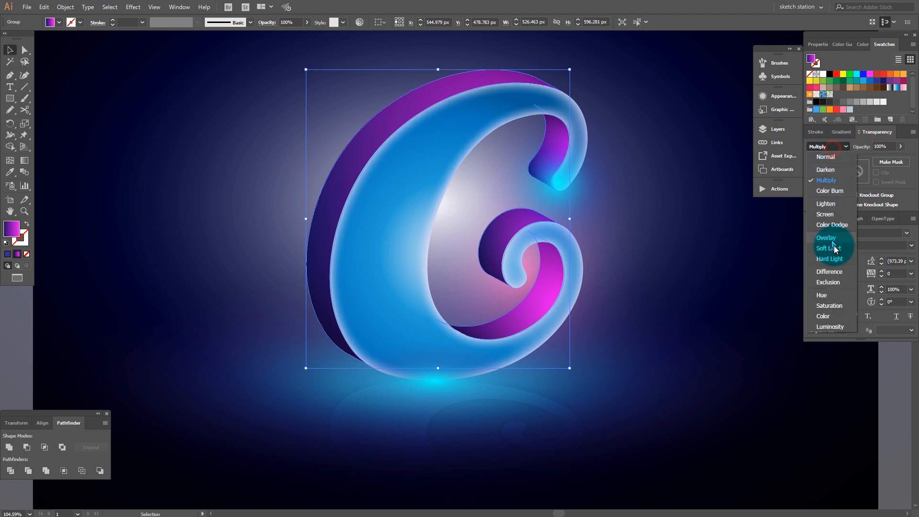
left_click(832, 246)
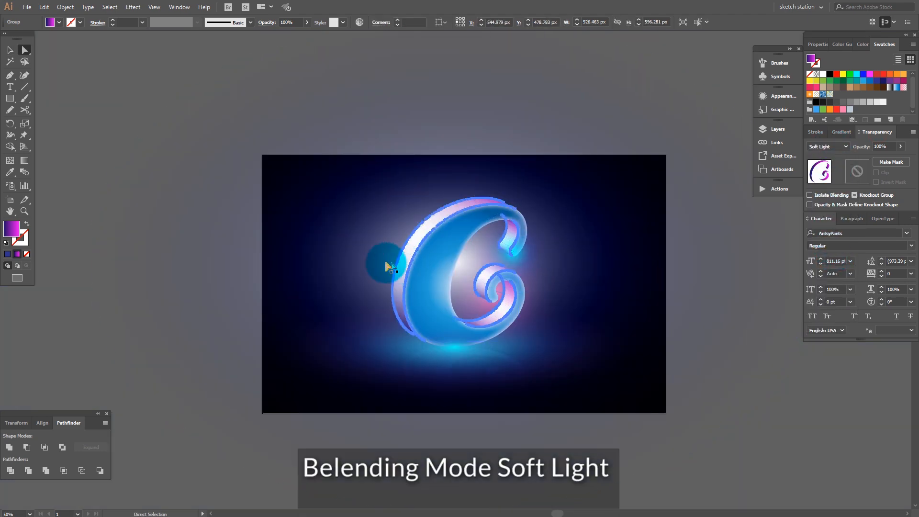
Step: Reduce the white glow ellipse to about 1948 × 1333 px and position it around the letter's opening
left_click(359, 262)
scroll(604, 282, "down", 2)
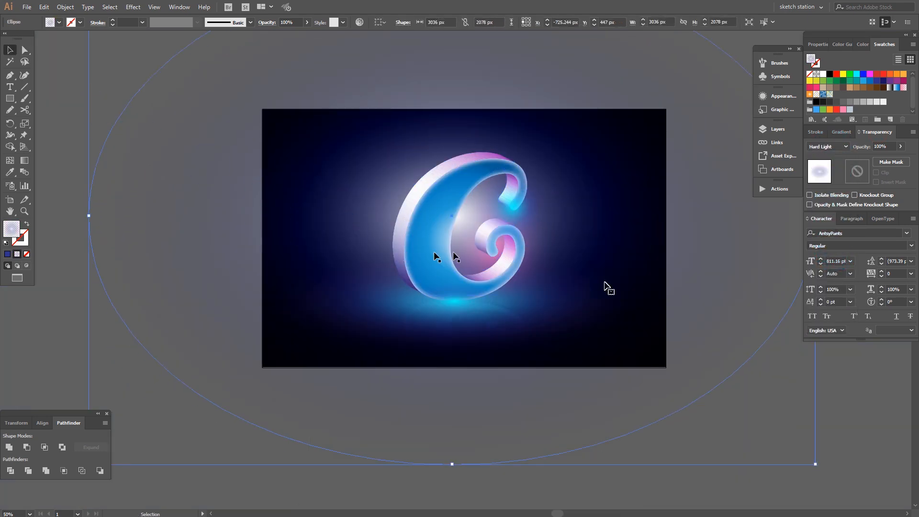
left_click_drag(815, 464, 686, 402)
left_click_drag(744, 452, 616, 446)
left_click_drag(434, 301, 469, 309)
left_click(797, 354)
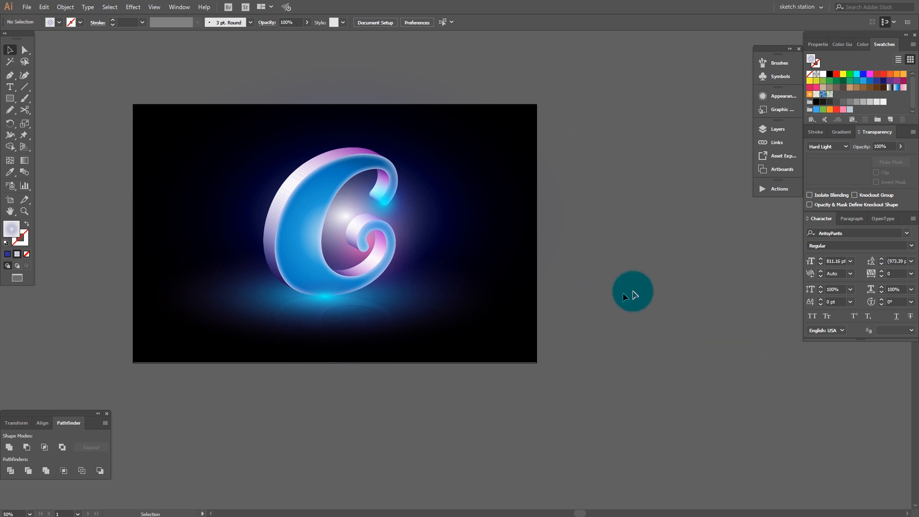
Step: Narrow the white glow ellipse to about 1540 px wide and move it down to the artboard's lower edge
left_click(452, 229)
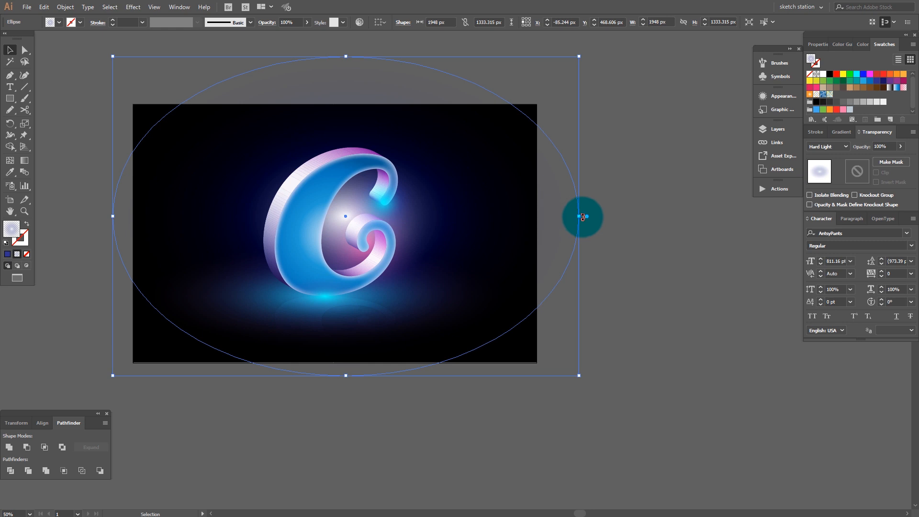
left_click_drag(579, 217, 537, 216)
left_click(639, 273)
key("a")
left_click_drag(375, 252, 411, 421)
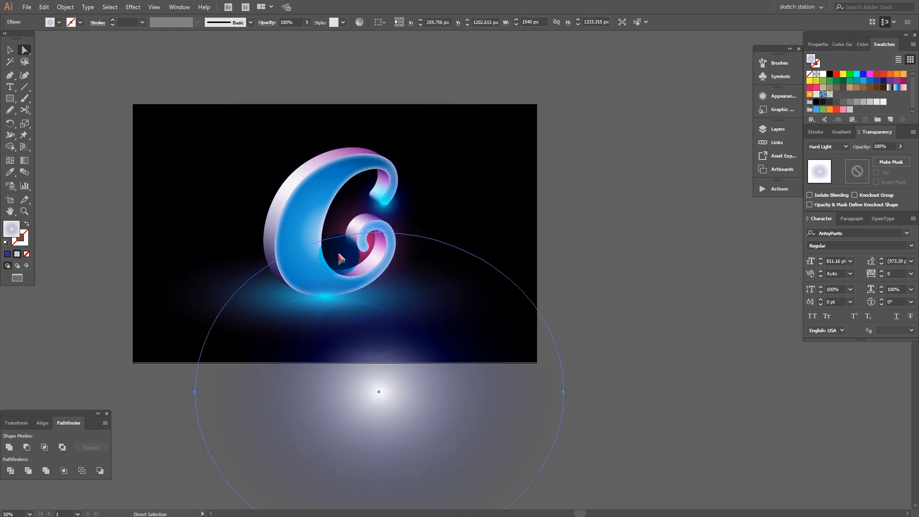
Step: Adjust the position of the 536 px pink glow circle inside the letter's opening
left_click_drag(339, 235, 322, 252)
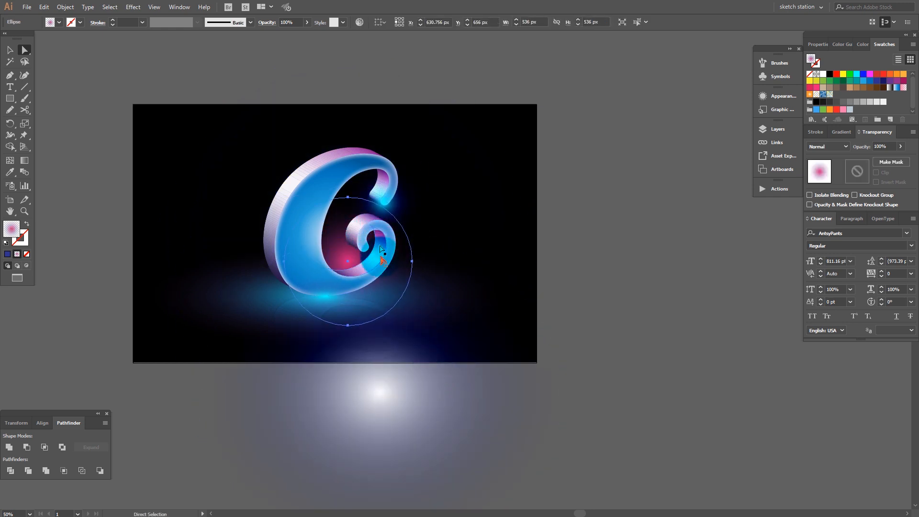
left_click_drag(416, 262, 434, 255)
left_click(646, 380)
Step: Move the white glow up to the letter's base and resize it to about 1742 × 1005 px
left_click_drag(380, 431, 348, 300)
left_click_drag(455, 297, 423, 373)
key("v")
left_click_drag(515, 114, 539, 152)
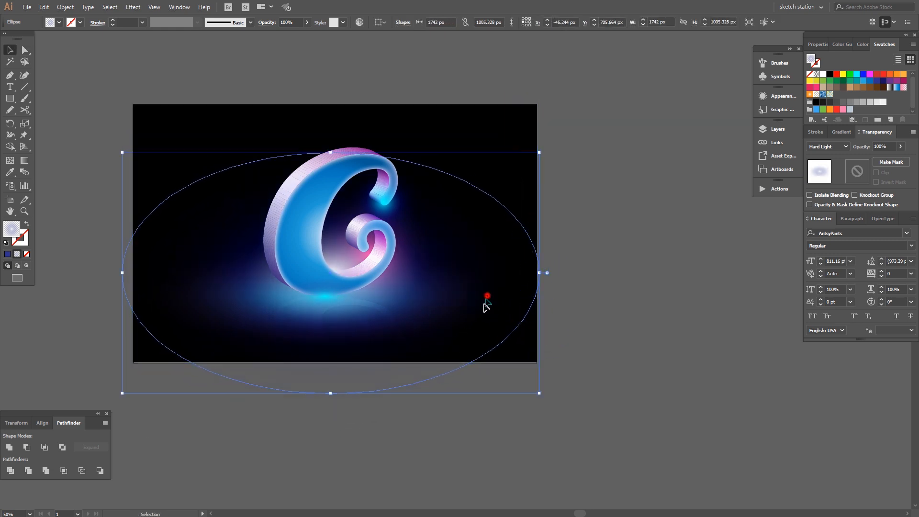
left_click_drag(484, 303, 476, 310)
left_click_drag(497, 266, 498, 250)
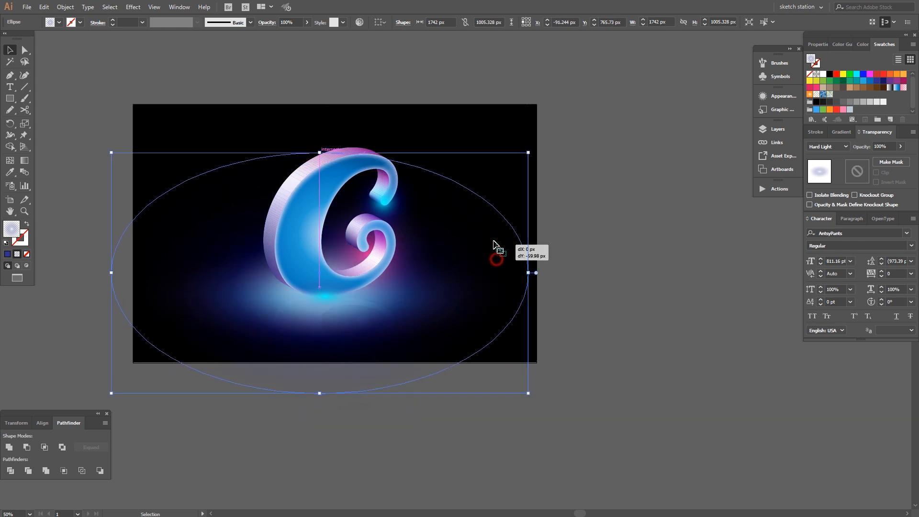
Step: Widen the white glow beyond the artboard to about 2655 × 1085 px, centred near the letter's base
left_click_drag(528, 152, 591, 134)
left_click_drag(529, 287, 539, 304)
left_click_drag(639, 468, 539, 338)
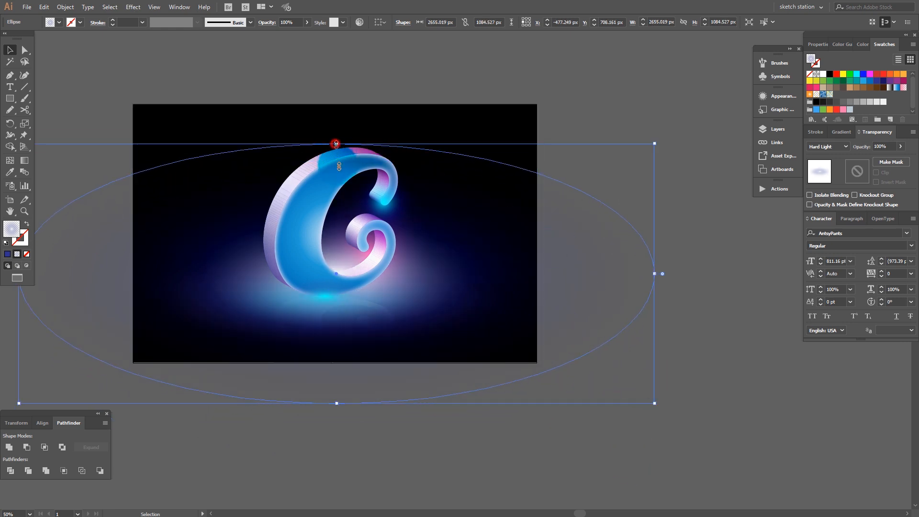
Step: Flatten the white glow into a floor light of about 2636 × 678 px beneath the letter
left_click_drag(337, 143, 337, 194)
left_click_drag(659, 408, 649, 370)
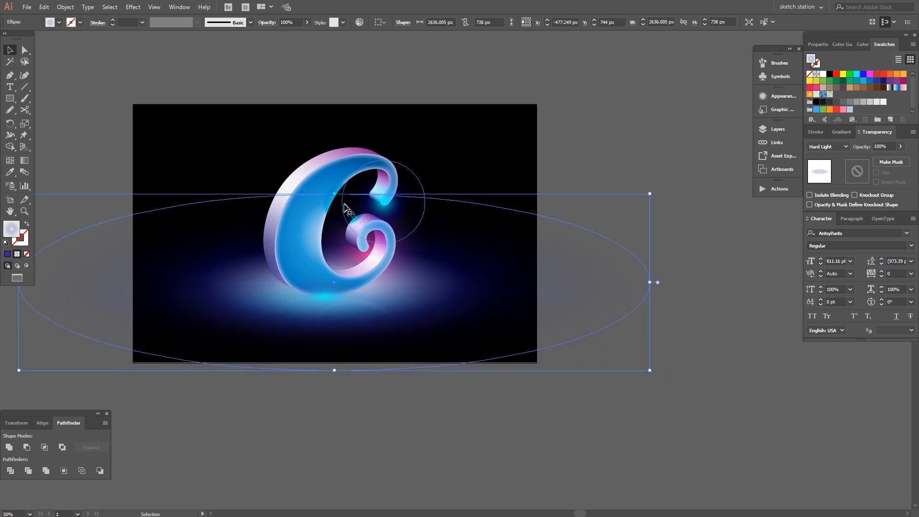
left_click_drag(334, 193, 334, 208)
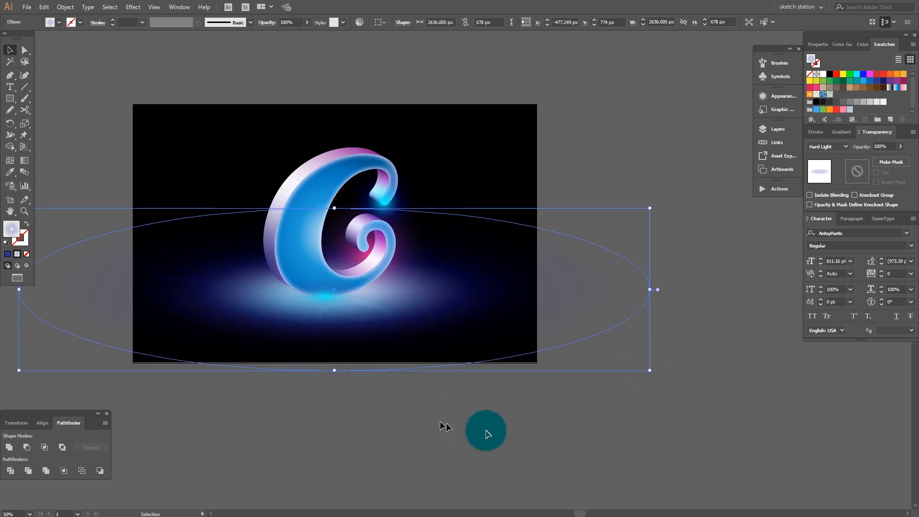
left_click(633, 424)
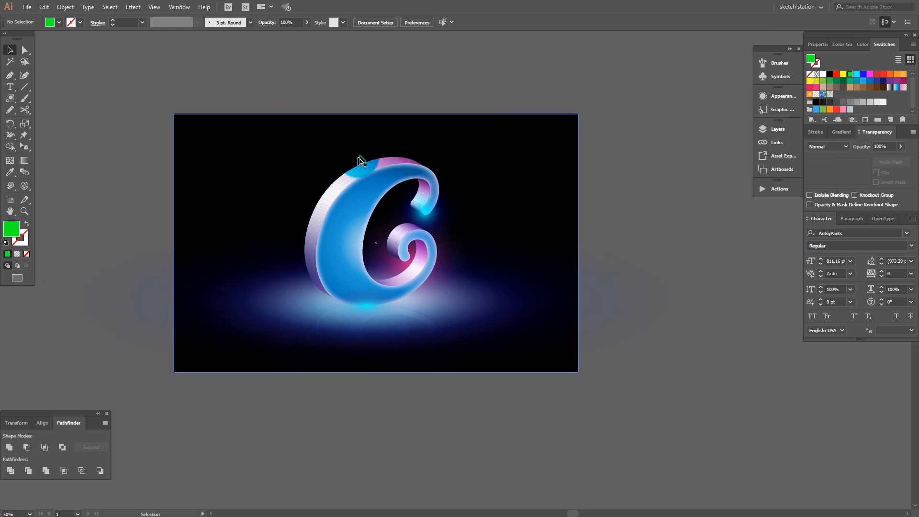
Step: Start a flare on the letter's upper-left edge with the Flare tool, keeping its options and preview open beside the artwork
left_click_drag(167, 92, 599, 357)
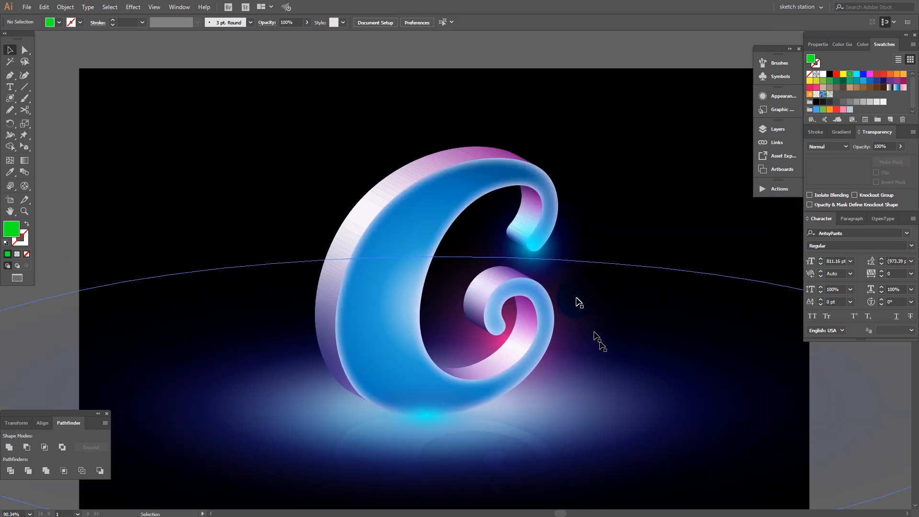
left_click(11, 99)
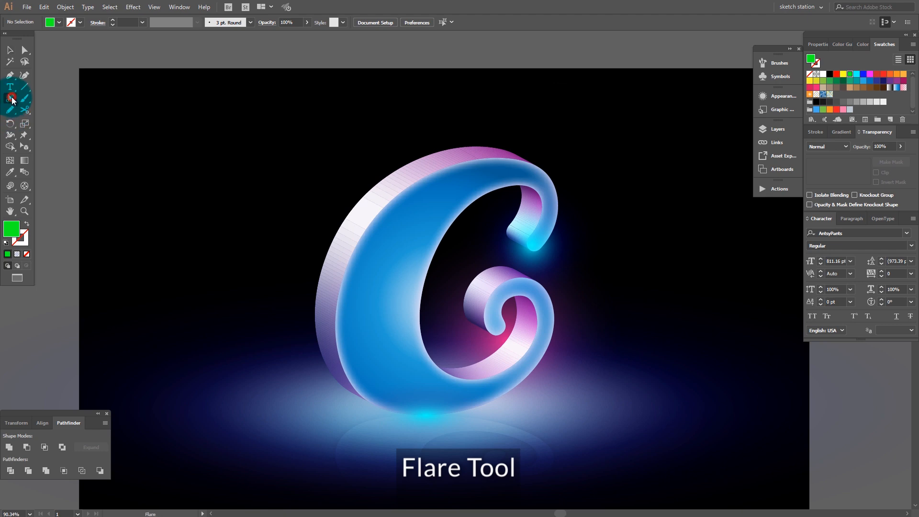
left_click(49, 157)
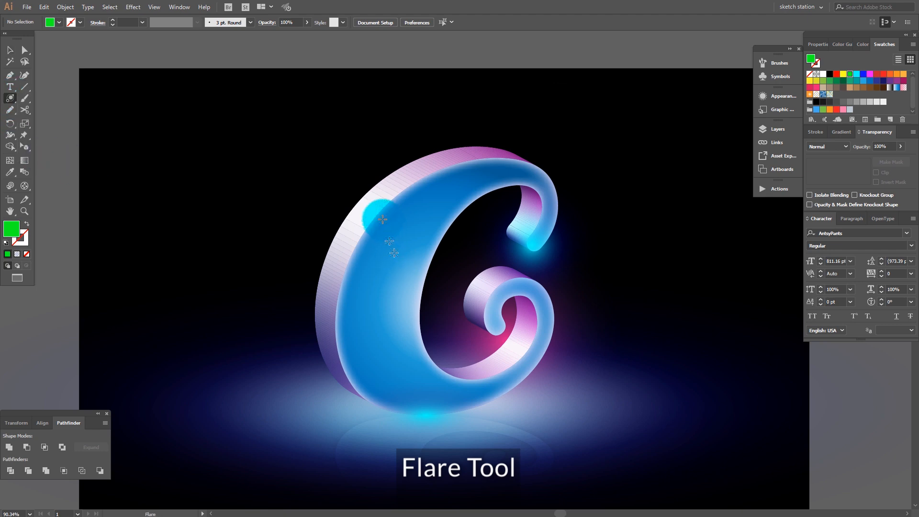
left_click(359, 196)
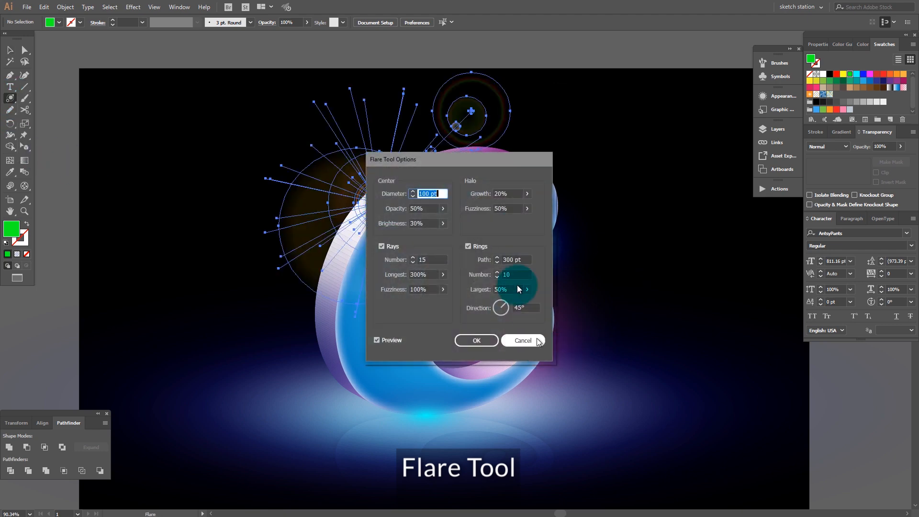
left_click_drag(471, 158, 655, 166)
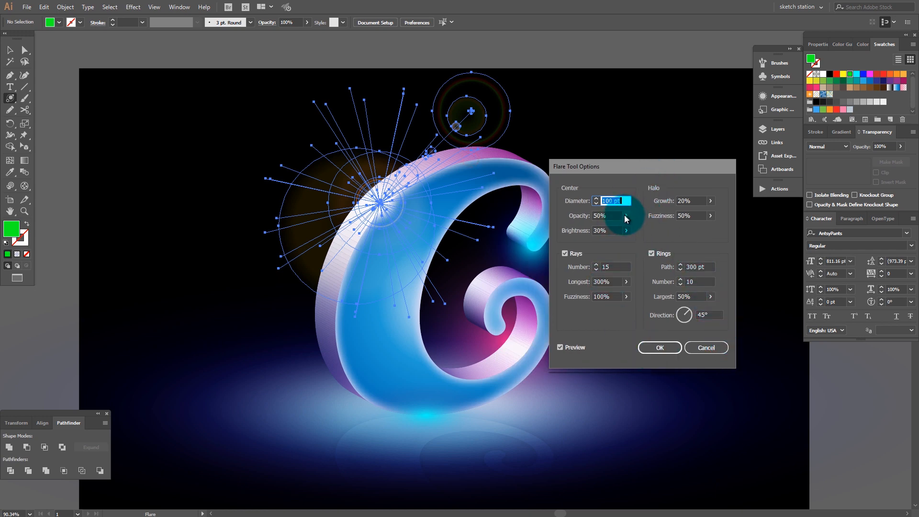
Step: Set the flare's centre brightness to 60% and its number of rays to 17
left_click(626, 230)
left_click_drag(599, 244, 610, 245)
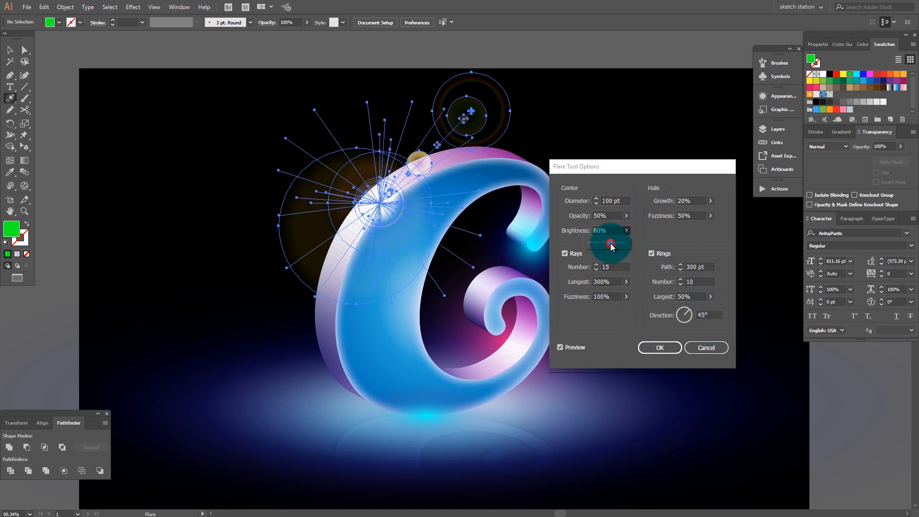
left_click(596, 266)
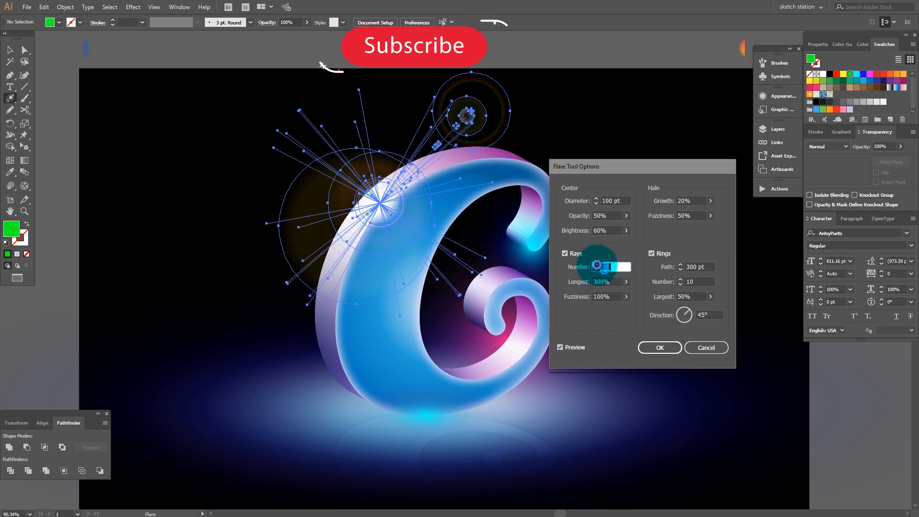
left_click(596, 265)
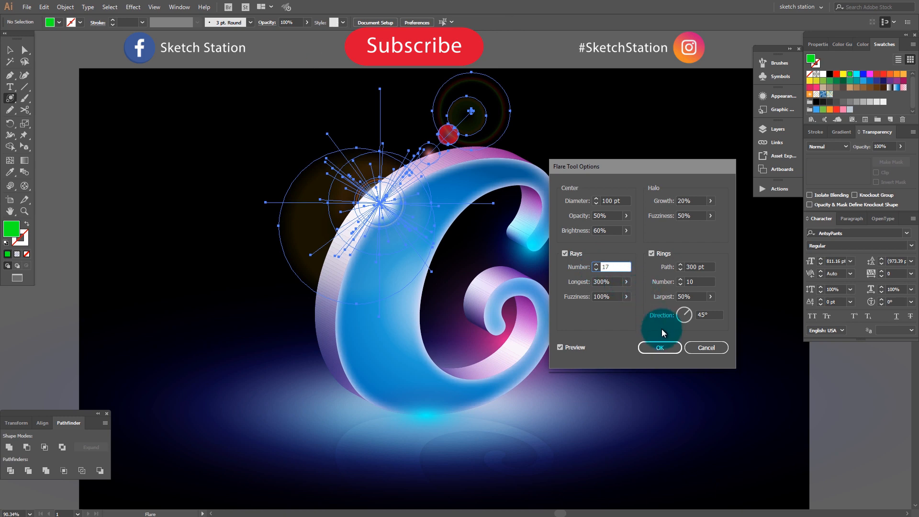
Step: Set the flare's ring direction to 323° and keep the ring path at 300 pt
left_click_drag(676, 325, 693, 320)
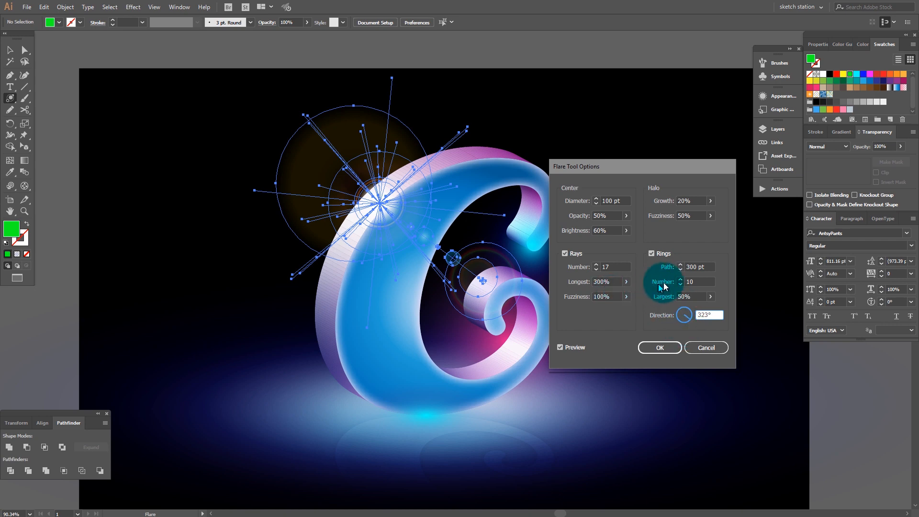
left_click(679, 264)
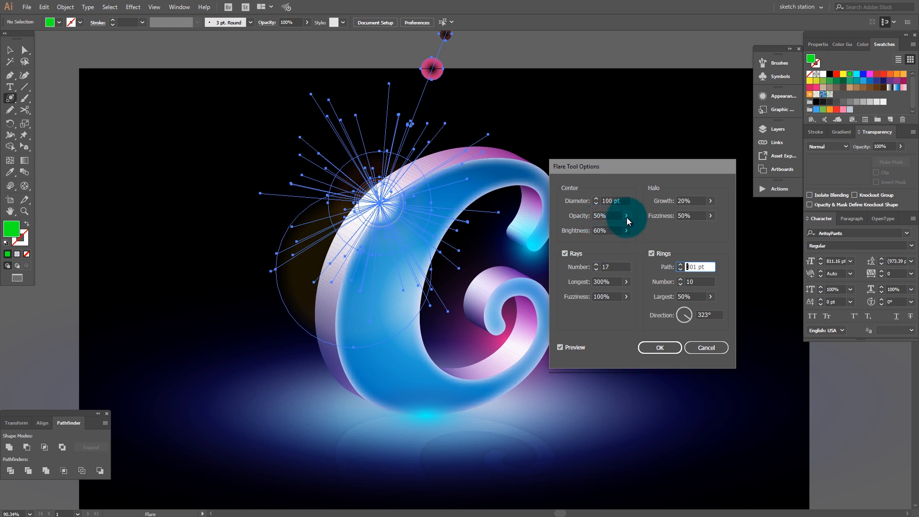
left_click(680, 270)
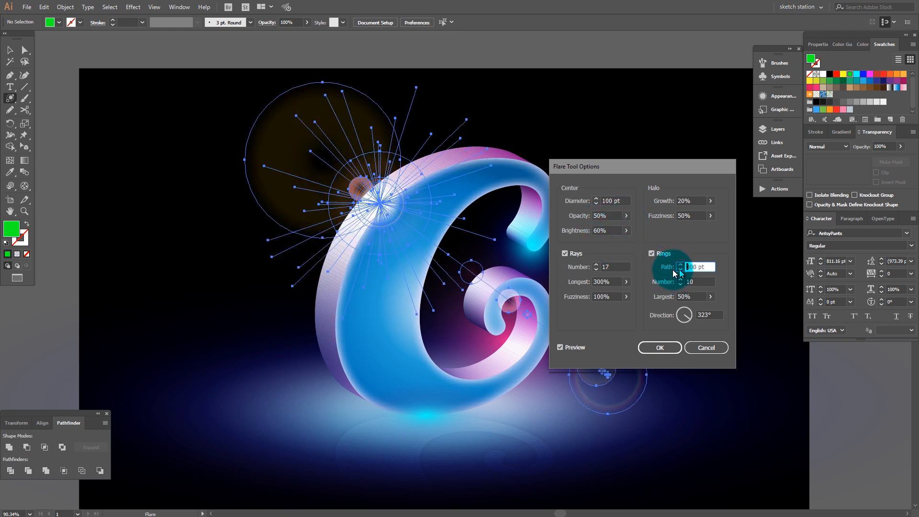
Step: Raise the flare's centre opacity to 72% and its brightness to 82%
left_click(626, 216)
left_click_drag(622, 222, 616, 229)
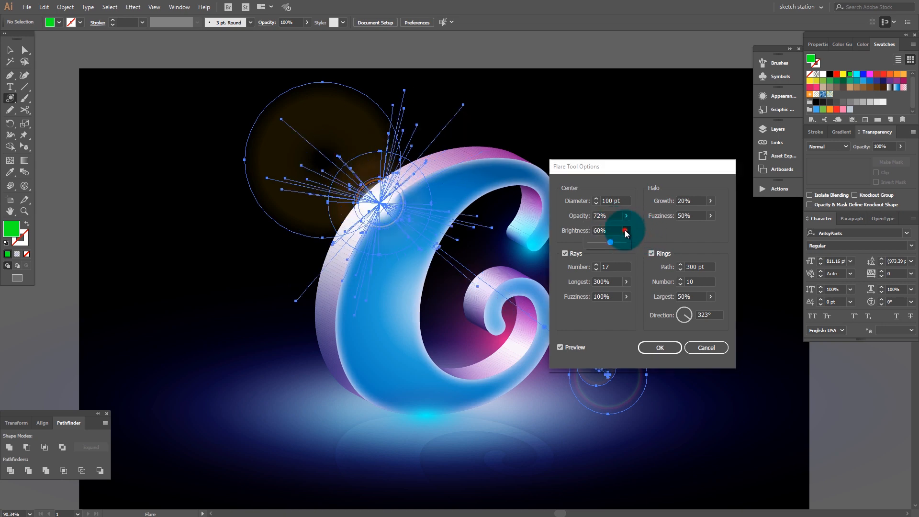
left_click(626, 231)
left_click_drag(618, 242, 618, 244)
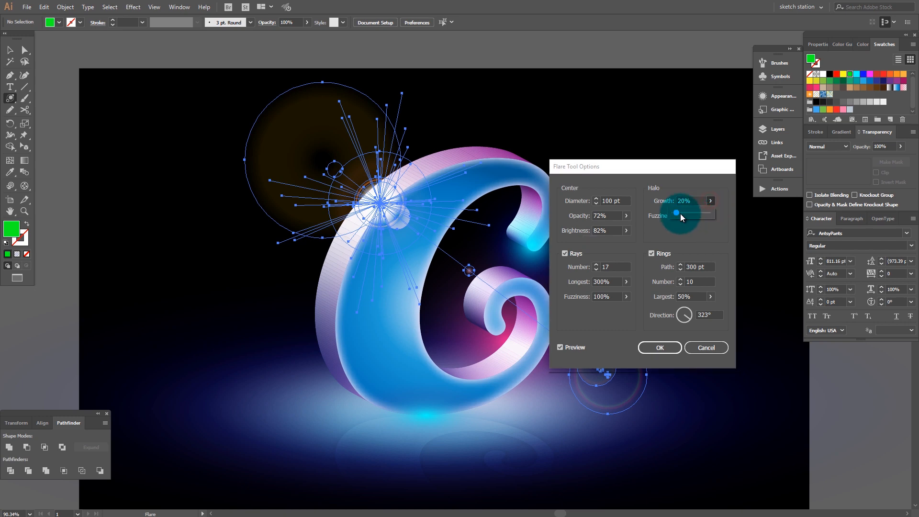
Step: Set the flare's halo growth to 33% and its halo fuzziness to 46%
left_click(680, 214)
left_click_drag(652, 167, 796, 156)
left_click(854, 205)
left_click_drag(833, 216, 831, 215)
left_click(854, 190)
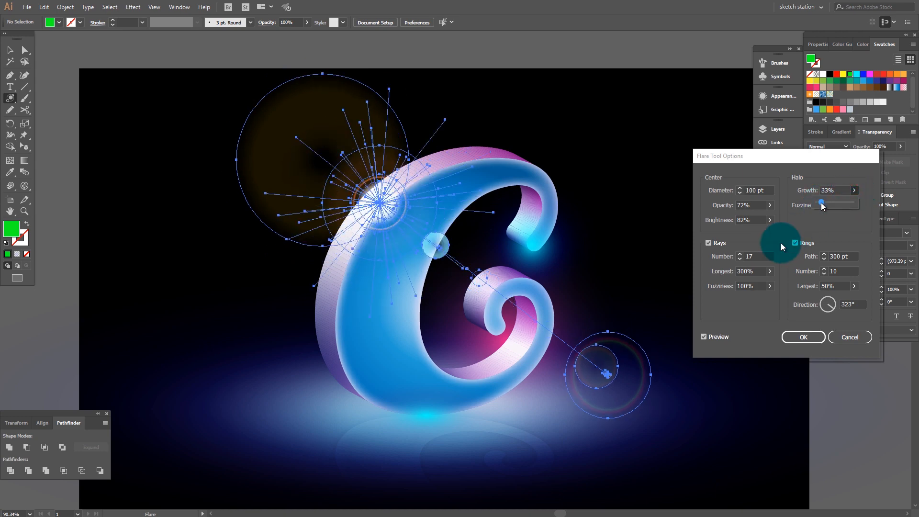
Step: Set the flare's longest ray to 369% and centre diameter to 101 pt, and create the flare
left_click(742, 274)
left_click(769, 271)
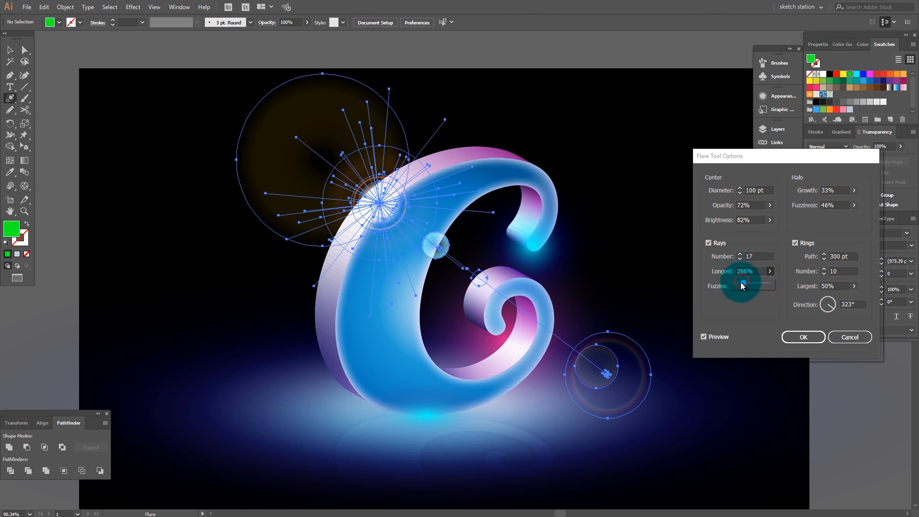
left_click_drag(740, 283, 744, 282)
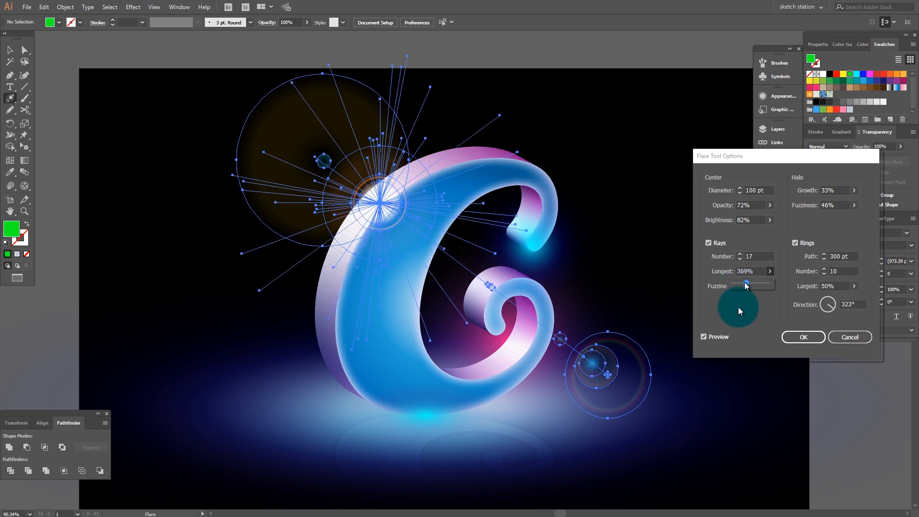
left_click(742, 313)
left_click(740, 190)
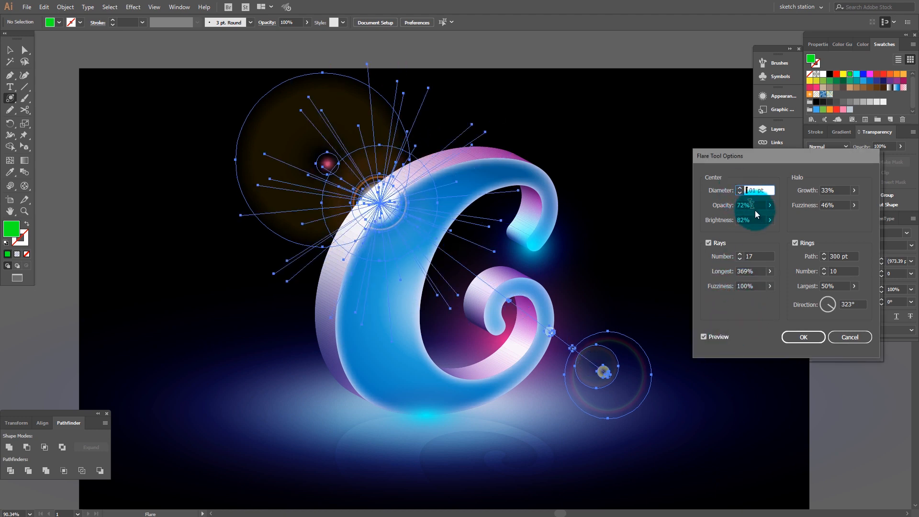
left_click(803, 337)
left_click(833, 412)
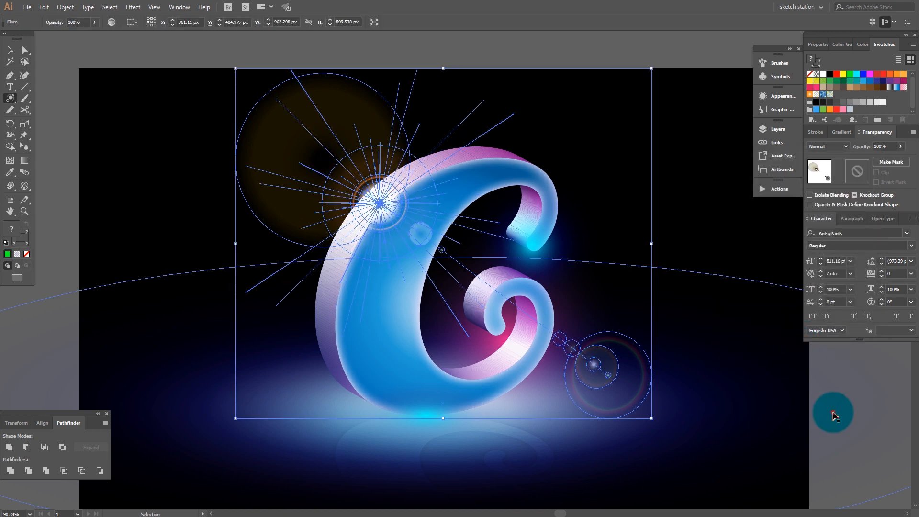
Step: Move the flare from the letter's upper-left edge to the glowing tip of its upper curl
key("v")
left_click_drag(370, 211, 454, 165)
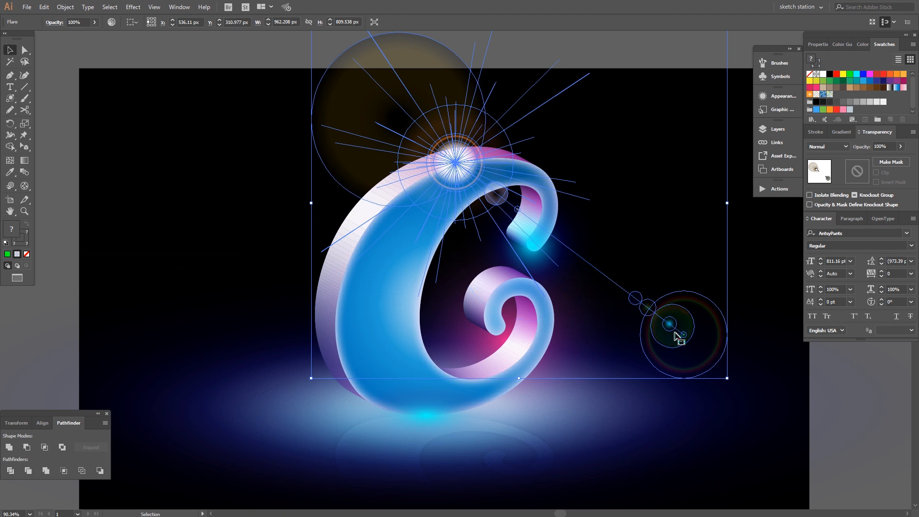
left_click_drag(667, 328, 623, 372)
left_click_drag(409, 209, 525, 232)
Step: Rotate the flare about its bright centre so its trail of rings points toward the letter's lower left
left_click(13, 124)
left_click(525, 232)
left_click_drag(640, 426, 273, 320)
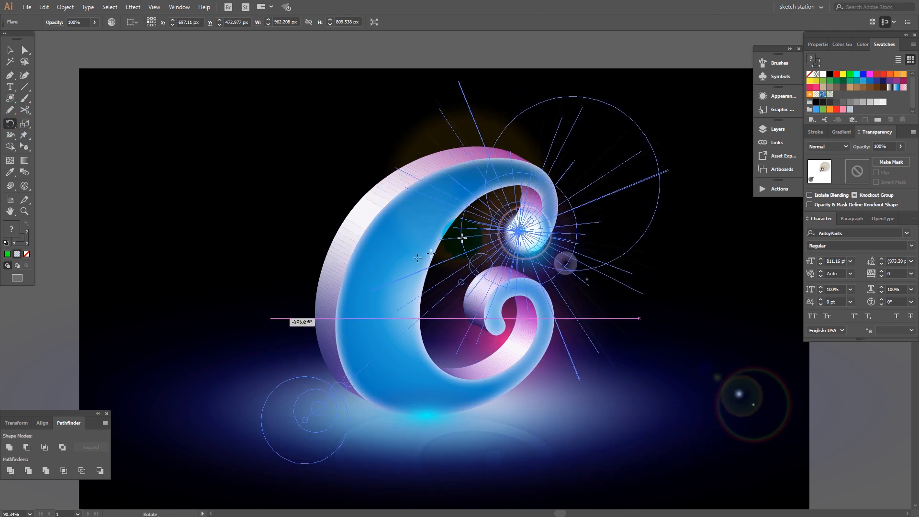
Step: Fine-tune the rotated flare's position so its bright centre sits on the tip of the letter's upper curl
key("v")
left_click_drag(678, 115, 641, 146)
left_click_drag(510, 244, 529, 243)
key("a")
left_click_drag(444, 52, 532, 41)
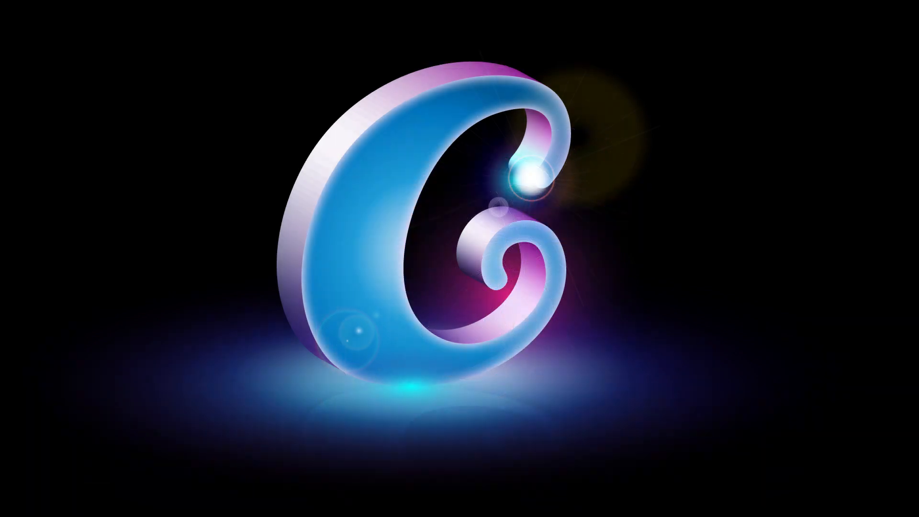